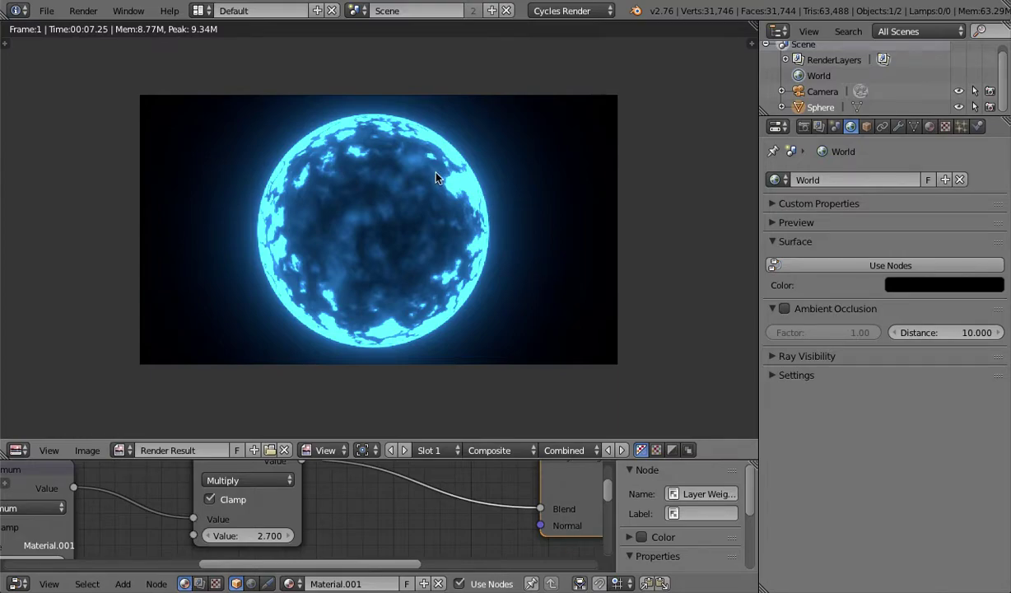
Examine the finished glowing blue sphere render close up and in full.
scroll(436, 178, "up", 4)
scroll(443, 181, "down", 3)
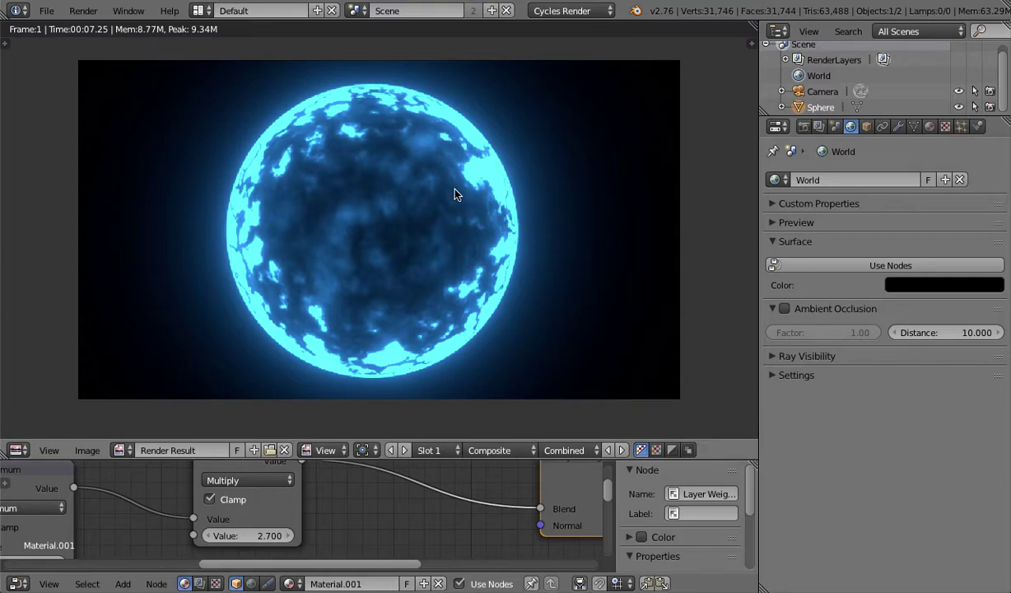
scroll(459, 242, "up", 5)
scroll(460, 245, "down", 5)
scroll(442, 199, "up", 5)
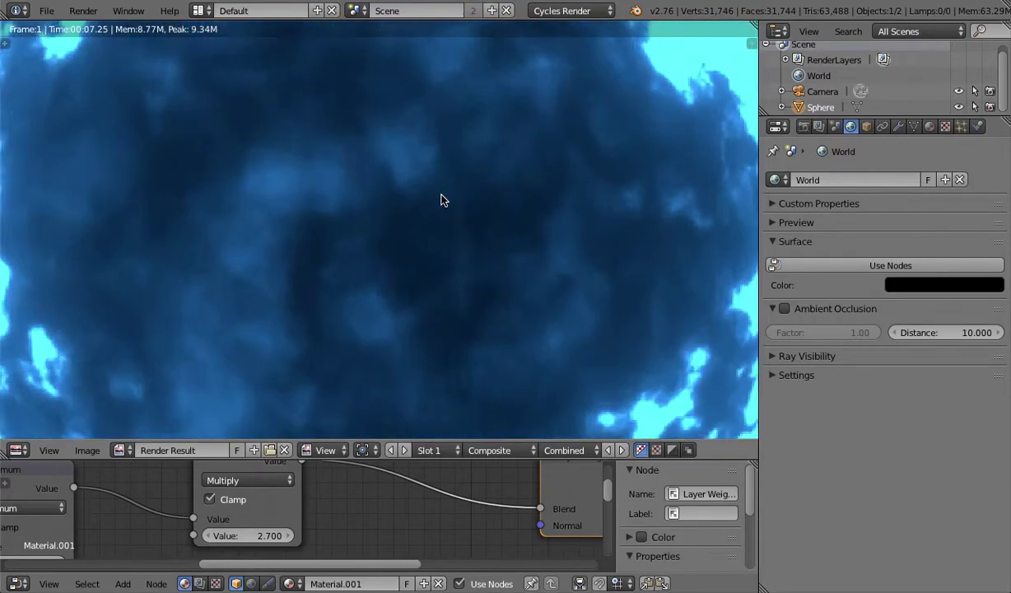
scroll(442, 198, "down", 5)
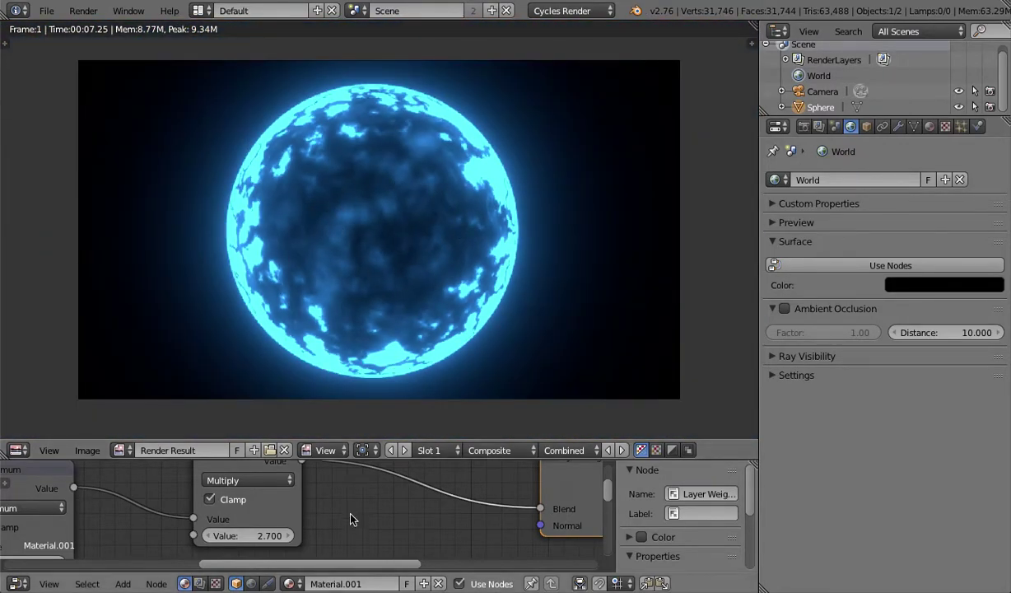
Enlarge the node editor and move the Noise Texture, Subtract, Maximum and Minimum nodes closer to the Multiply node.
left_click_drag(343, 460, 342, 261)
scroll(393, 402, "down", 3)
scroll(394, 402, "down", 8)
scroll(369, 409, "up", 4)
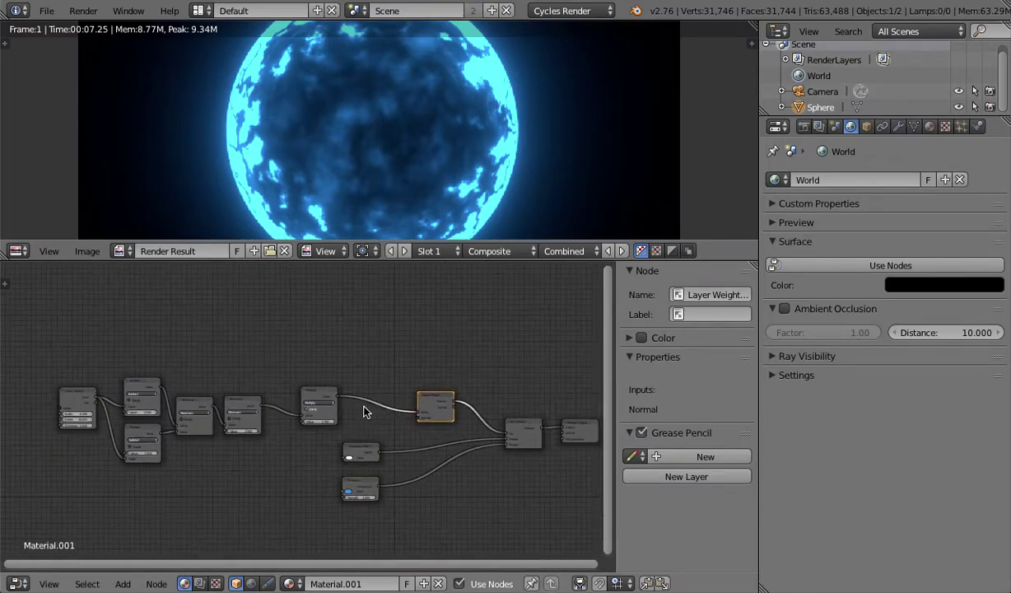
left_click(236, 409)
key("b")
left_click_drag(9, 333, 287, 484)
key("g")
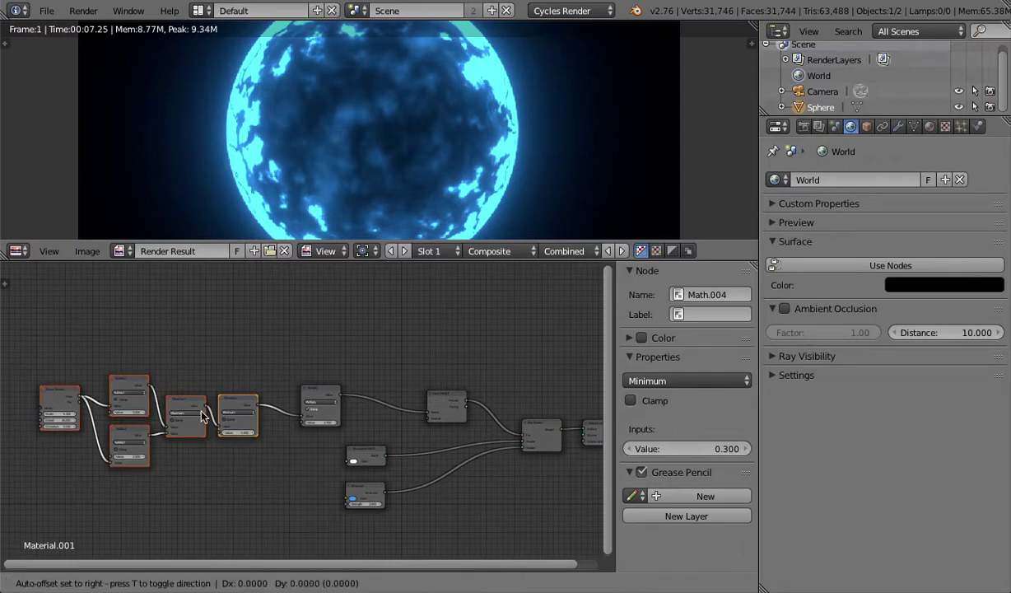
left_click(289, 377)
Move the Noise Texture and all math nodes towards Layer Weight, and shift Layer Weight nearer to the Mix Shader.
key("b")
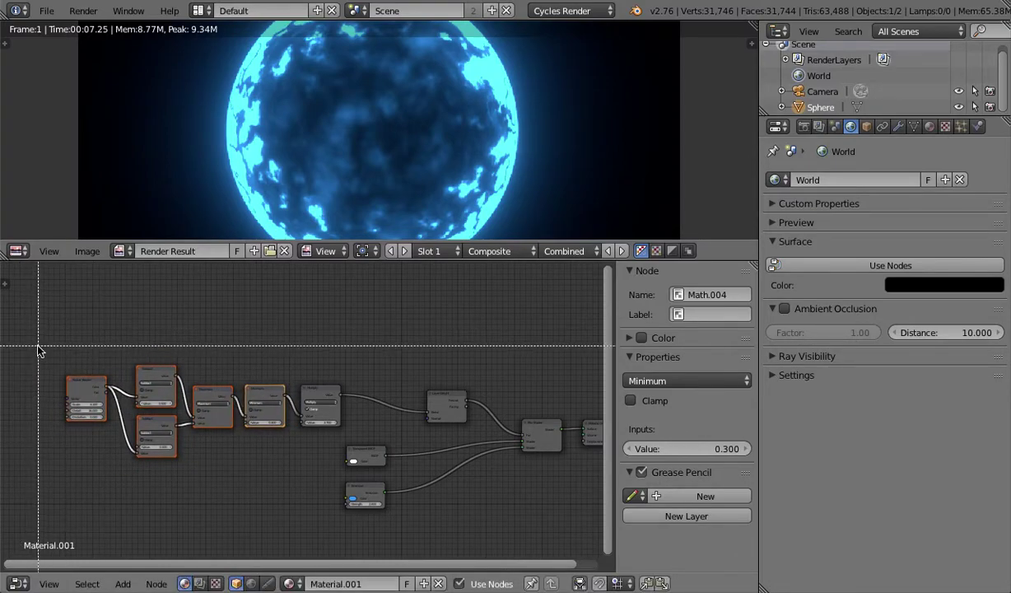
left_click_drag(38, 346, 334, 475)
key("g")
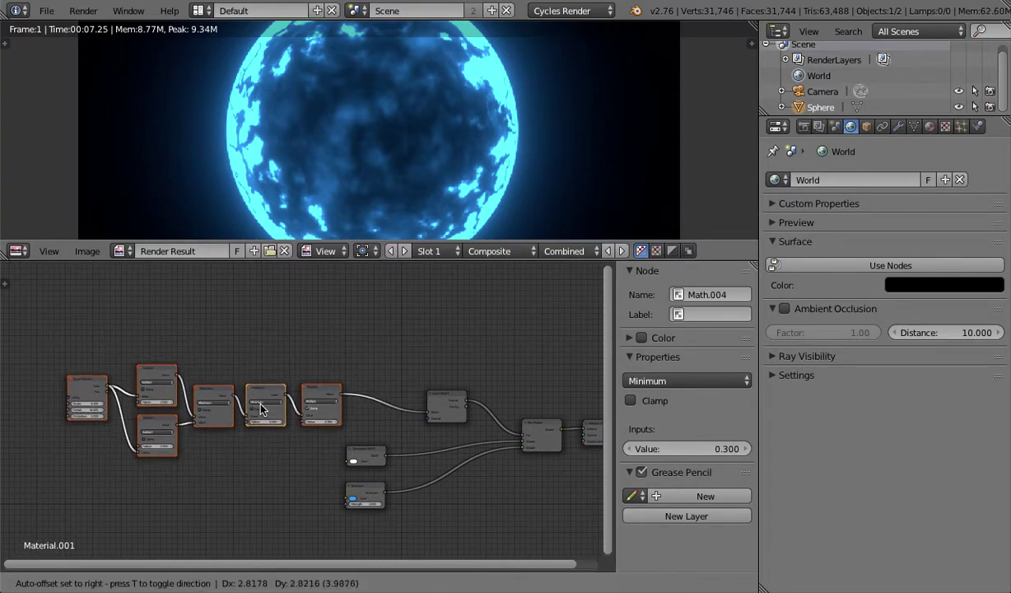
left_click(323, 417)
left_click(456, 400)
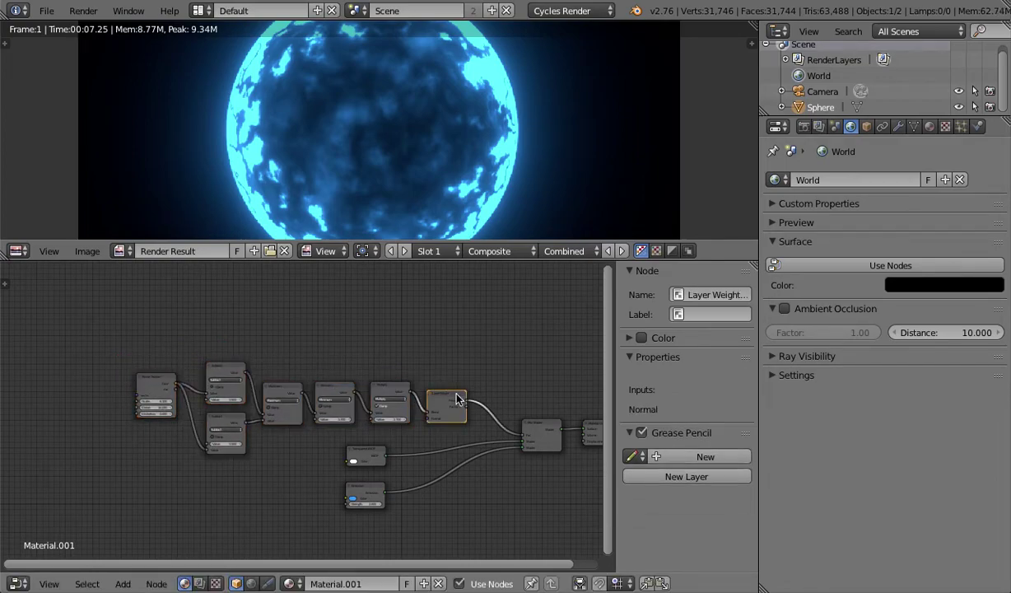
left_click_drag(456, 402, 490, 413)
Move the Transparent BSDF and Emission nodes together to just below Layer Weight, beside the Mix Shader.
scroll(442, 137, "down", 3)
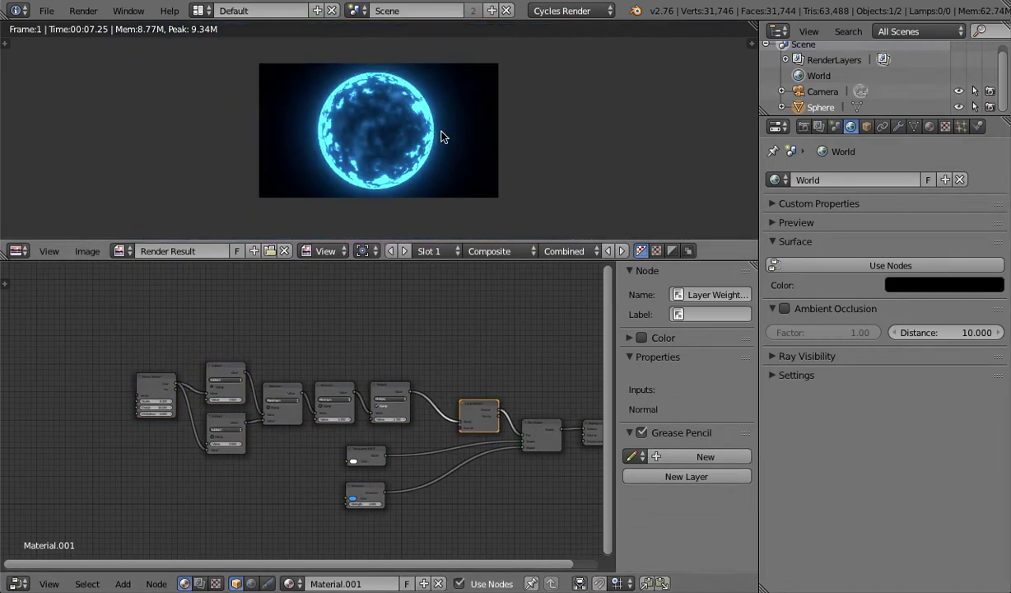
scroll(397, 133, "up", 4)
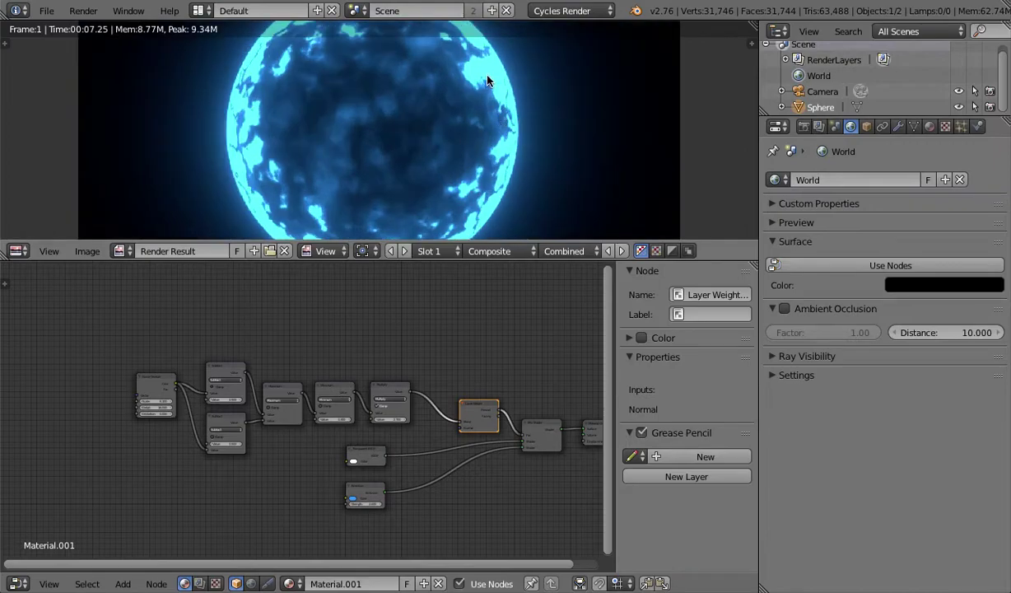
left_click(153, 405)
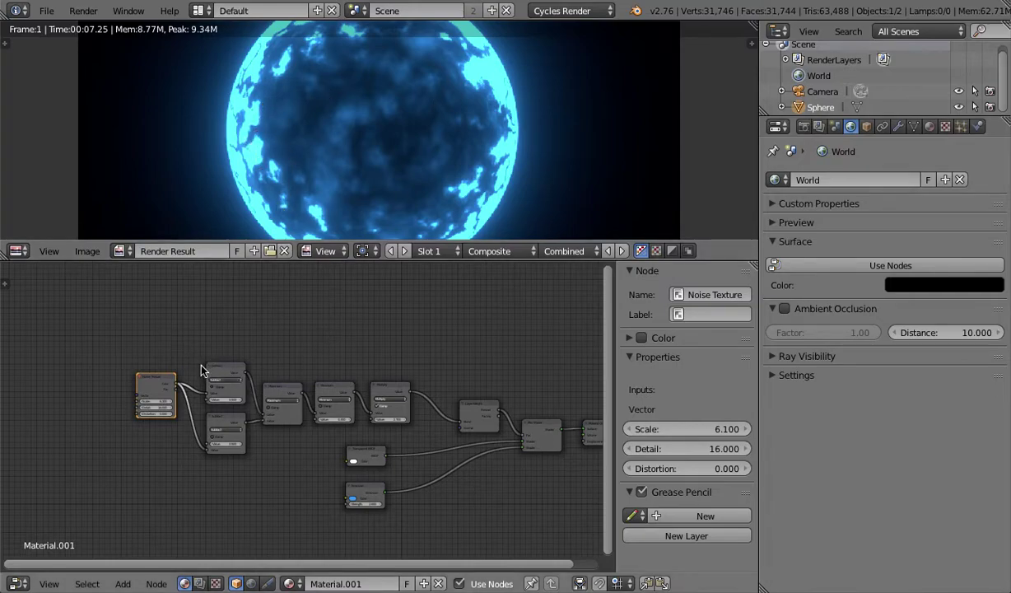
left_click_drag(314, 446, 398, 511)
key("g")
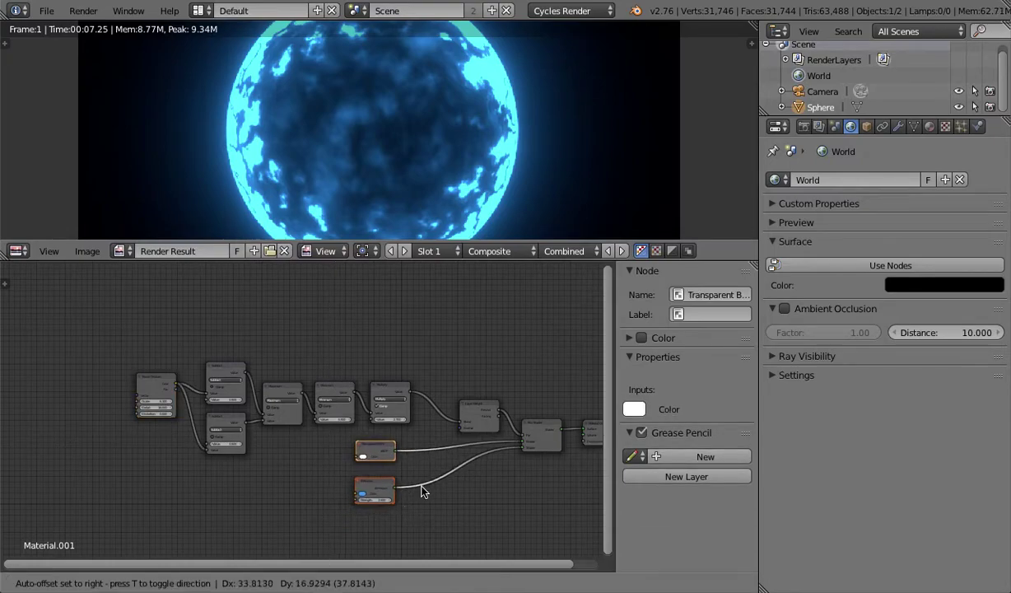
left_click(484, 467)
key("Home")
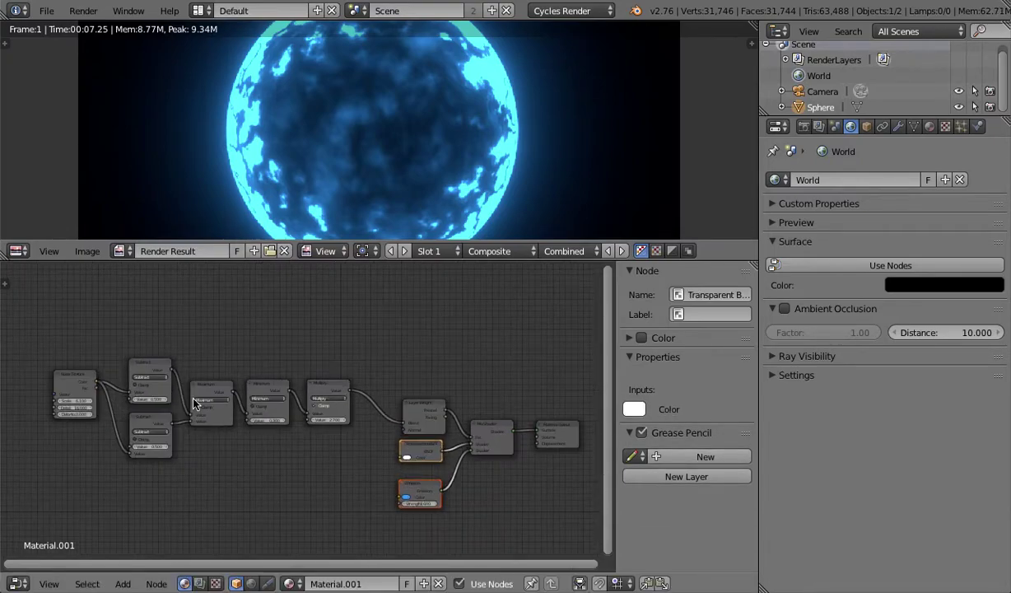
Move the Noise Texture and both Subtract nodes slightly down and closer to the Maximum node.
left_click(146, 370)
left_click_drag(57, 343, 130, 469)
key("g")
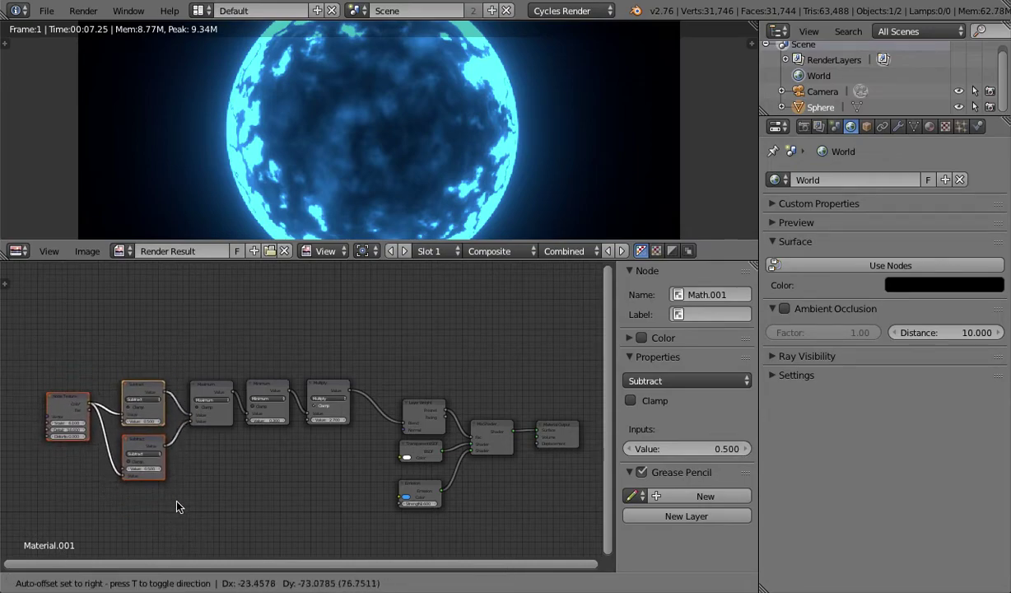
left_click(184, 497)
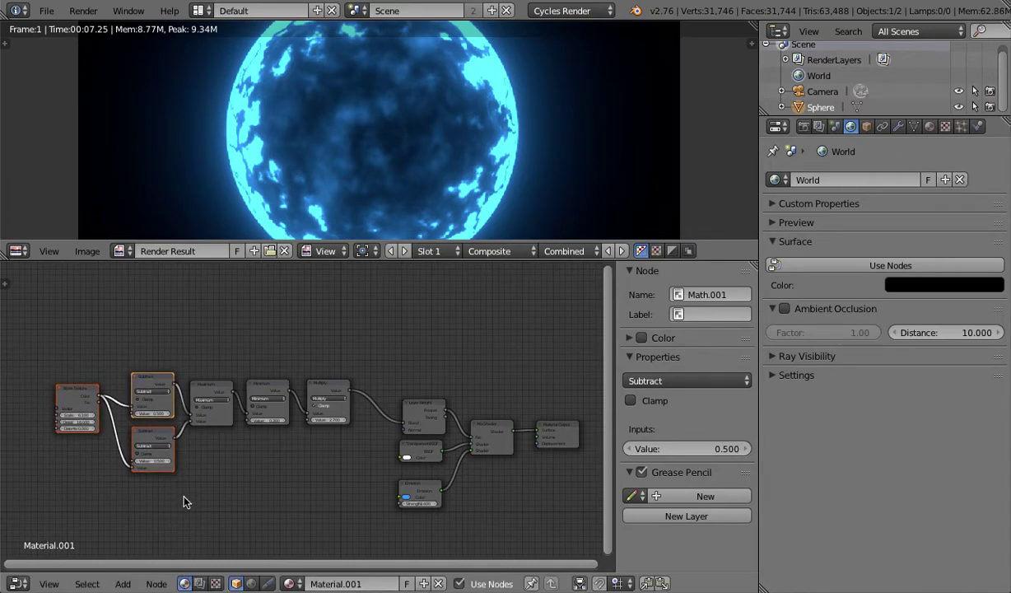
Move the Noise Texture and all math nodes as one group close to the Layer Weight node.
scroll(368, 401, "down", 2)
middle_click_drag(368, 400, 338, 401)
key("b")
left_click_drag(27, 347, 293, 467)
key("g")
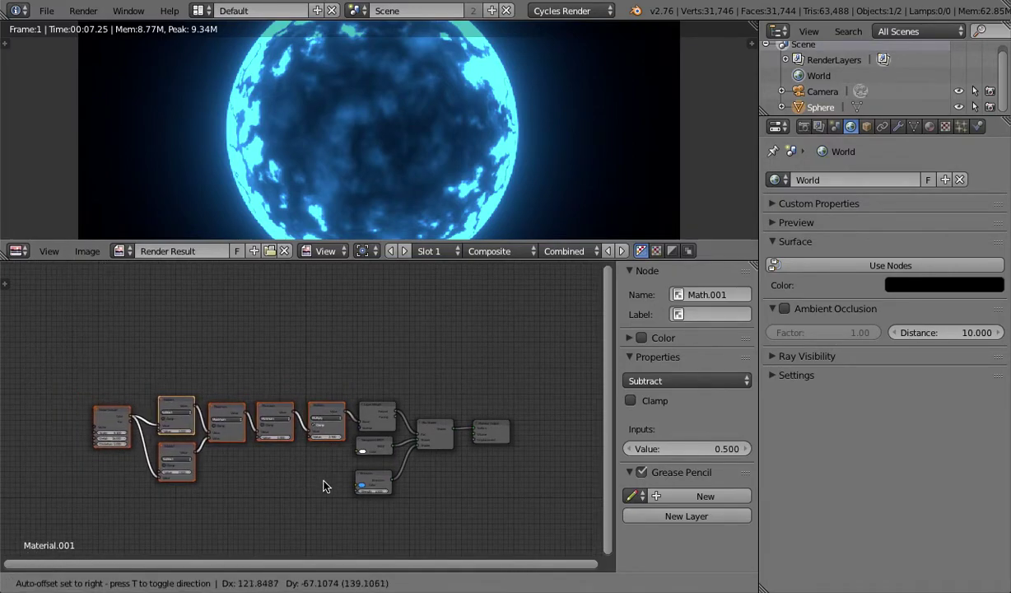
left_click(313, 459)
scroll(374, 480, "up", 1)
scroll(387, 474, "up", 3)
scroll(411, 458, "down", 1)
scroll(376, 321, "down", 3)
scroll(379, 316, "up", 1)
Start a new file and delete the default cube.
left_click(45, 11)
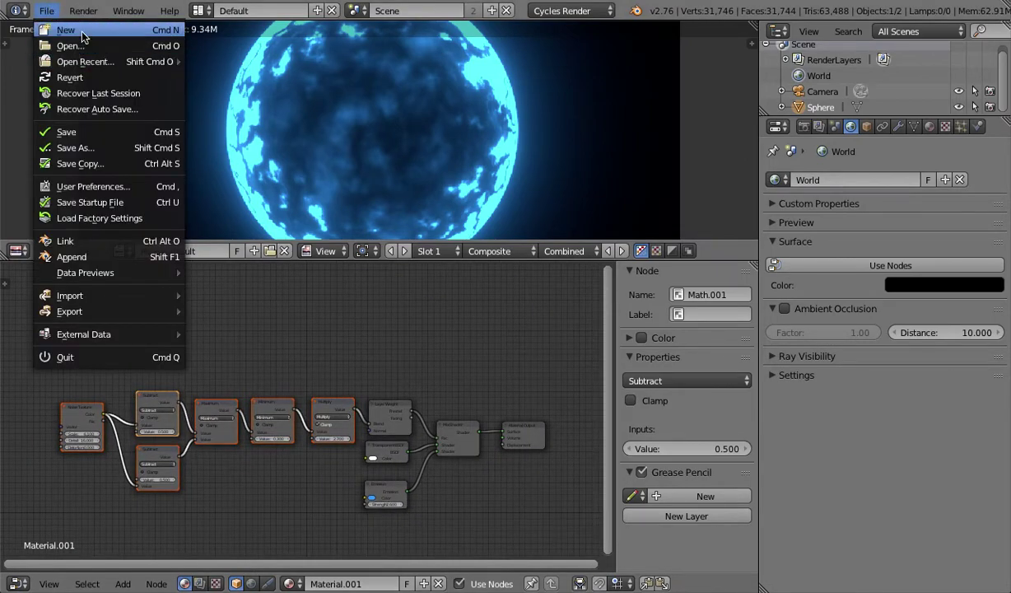
left_click(78, 32)
left_click(80, 40)
key("x")
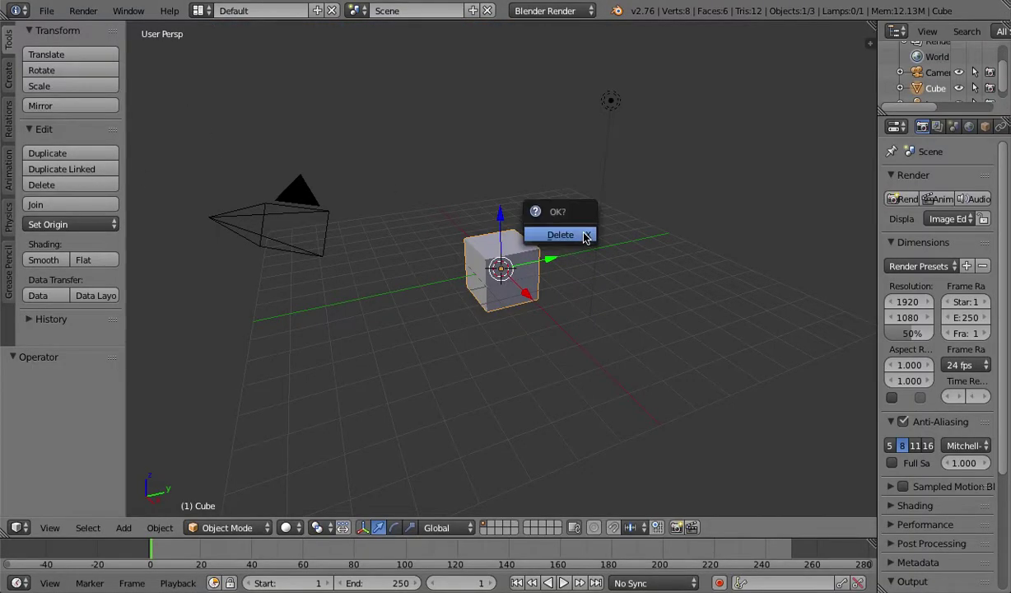
left_click(560, 236)
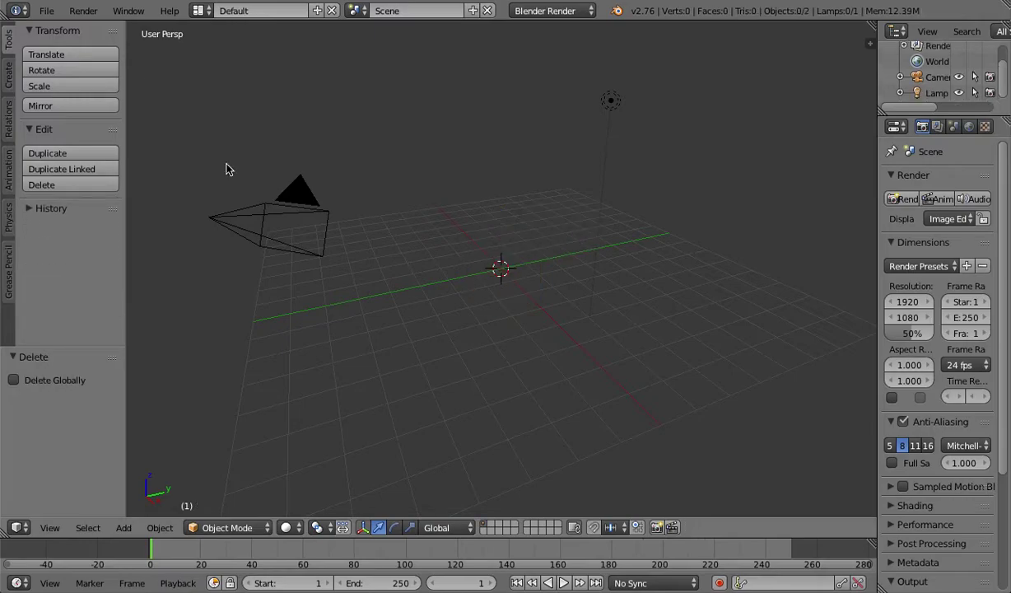
Add a UV sphere at the scene's centre and shade it smooth.
left_click(10, 79)
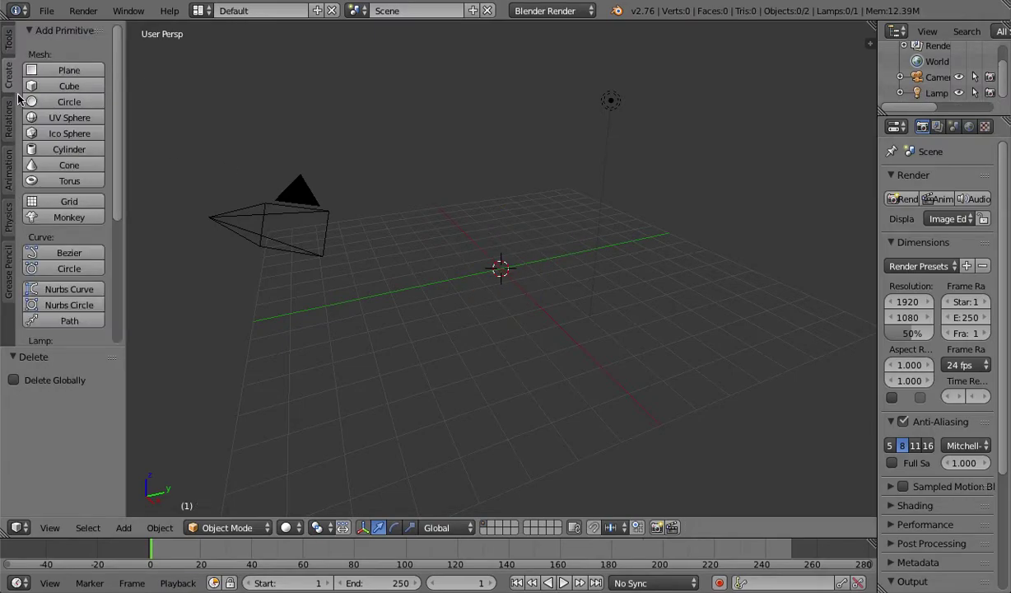
left_click(62, 118)
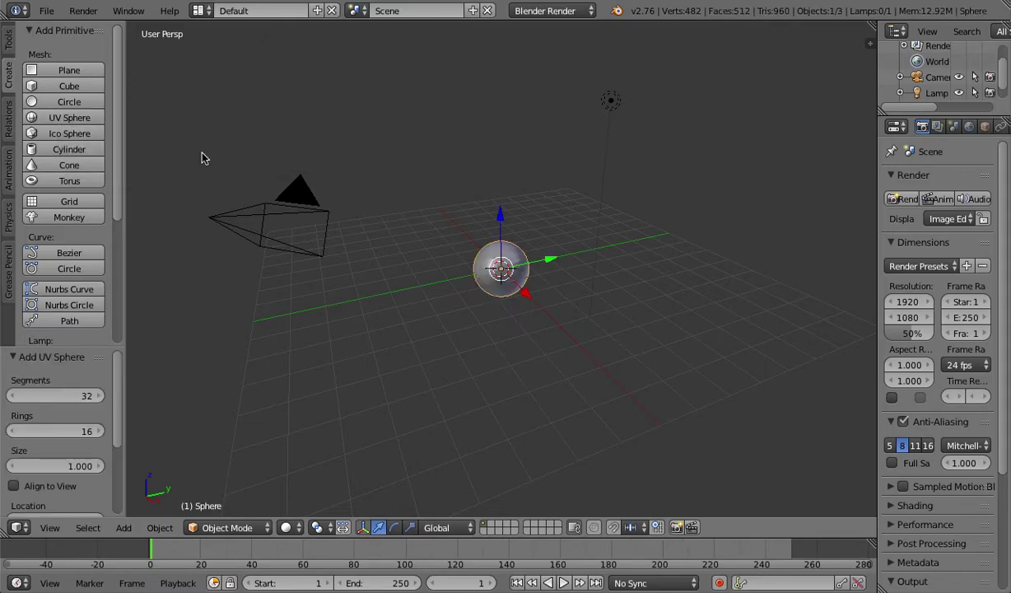
scroll(467, 236, "up", 6)
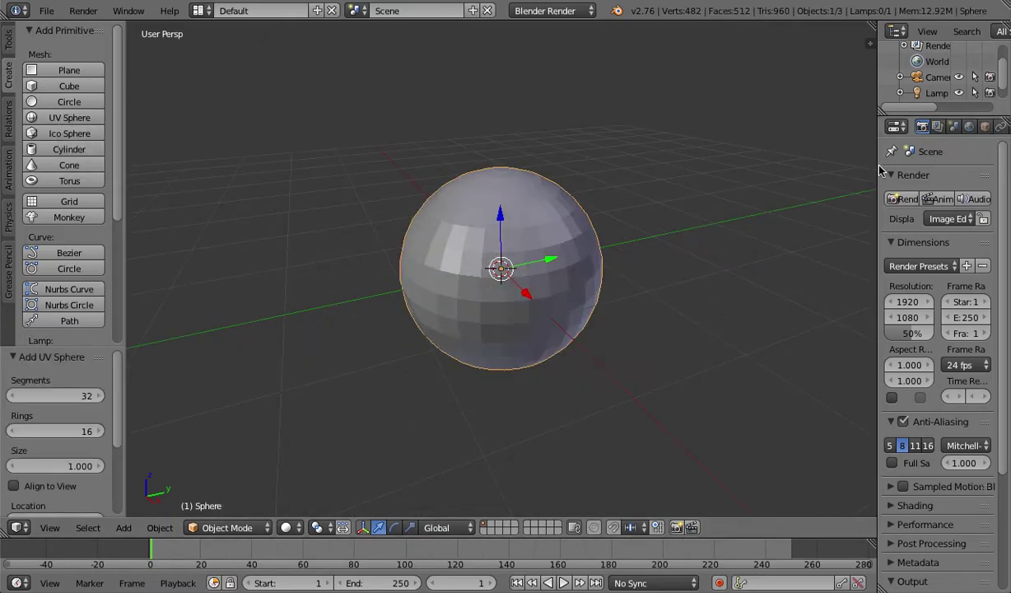
left_click_drag(876, 171, 829, 171)
left_click(10, 46)
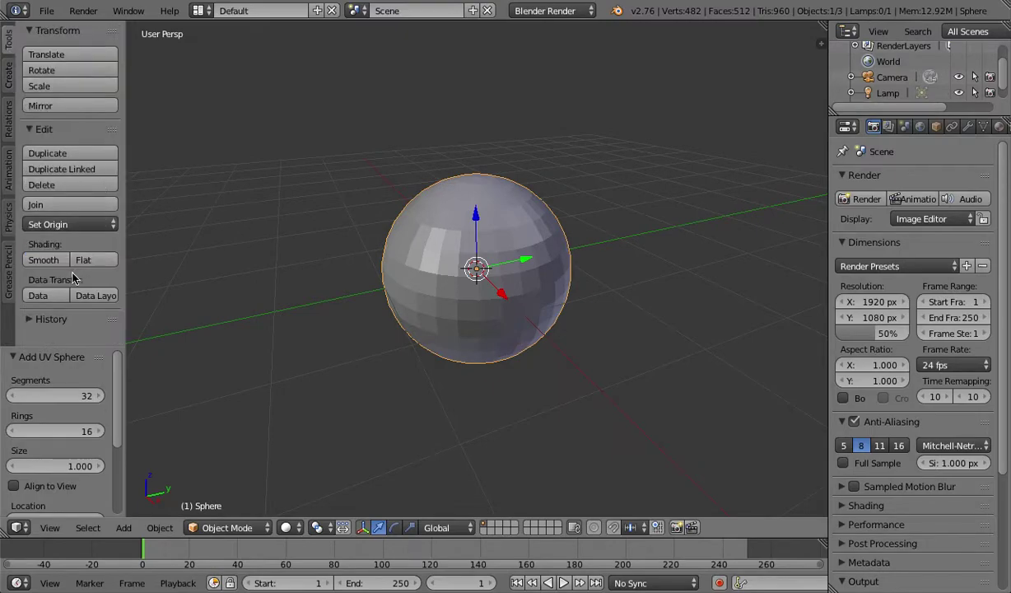
left_click(49, 260)
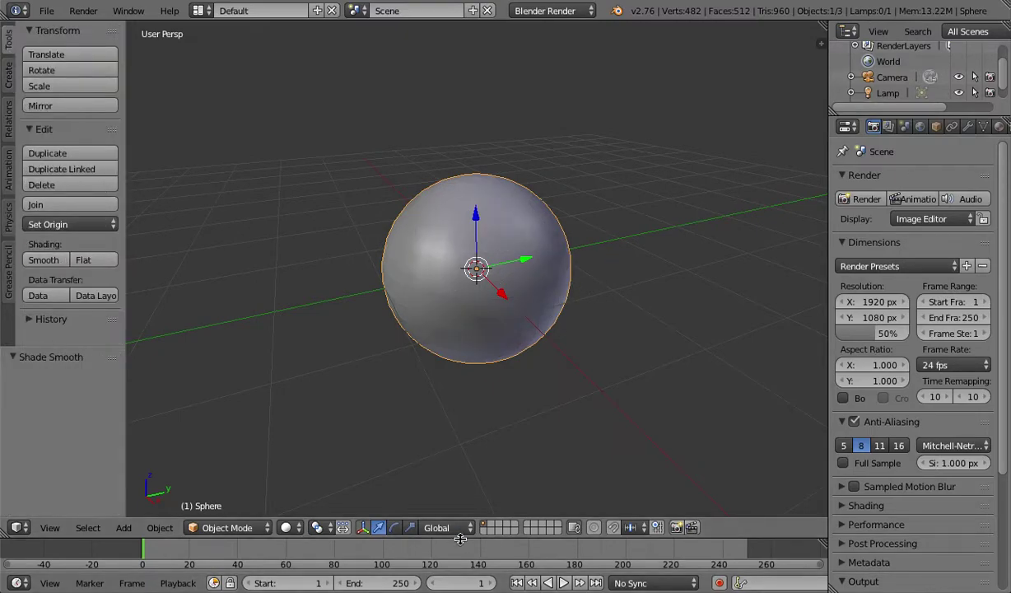
Enlarge the timeline area, switch it to the Node Editor, and set the render engine to Cycles Render.
left_click_drag(463, 547, 474, 323)
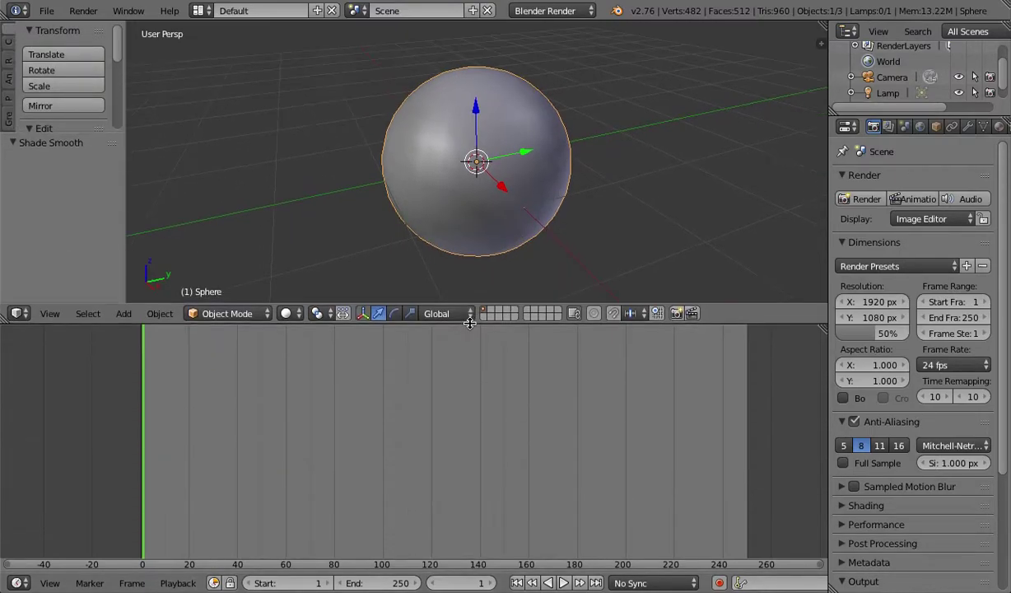
left_click(545, 11)
left_click(547, 63)
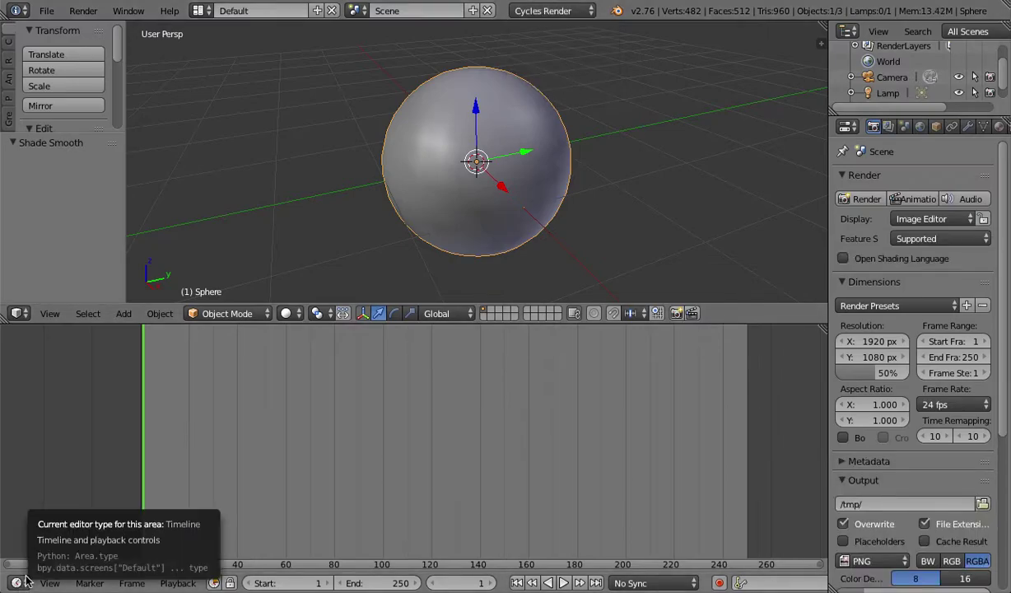
left_click(19, 582)
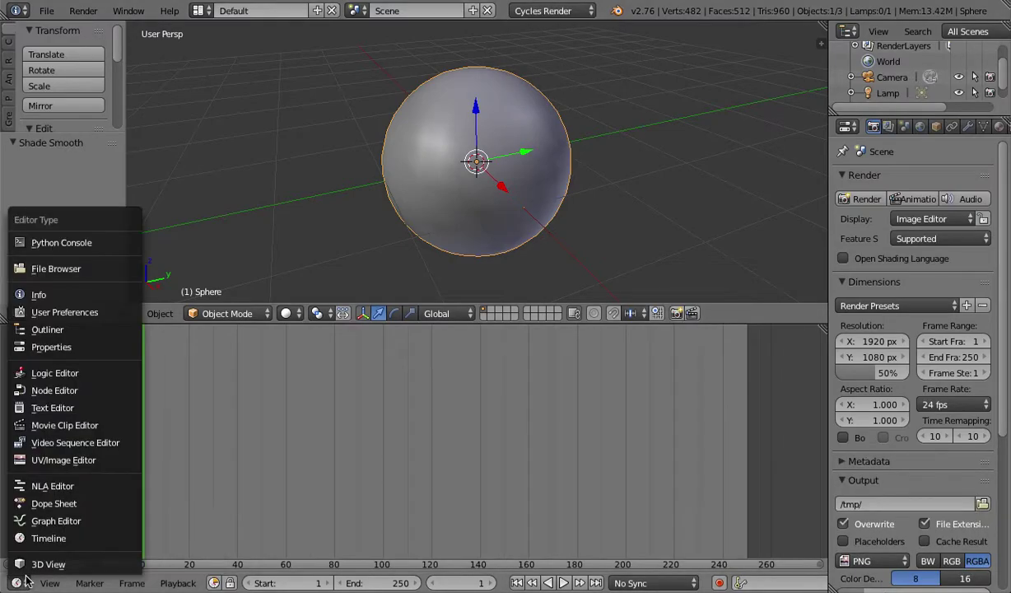
left_click(119, 388)
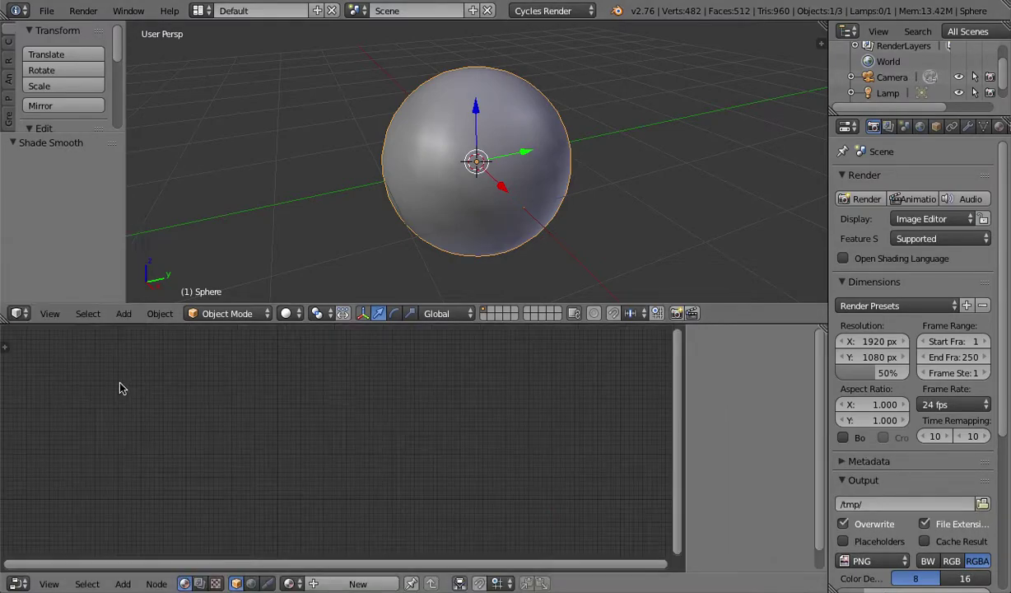
Create a new material for the sphere and delete its default Diffuse BSDF node.
left_click(356, 583)
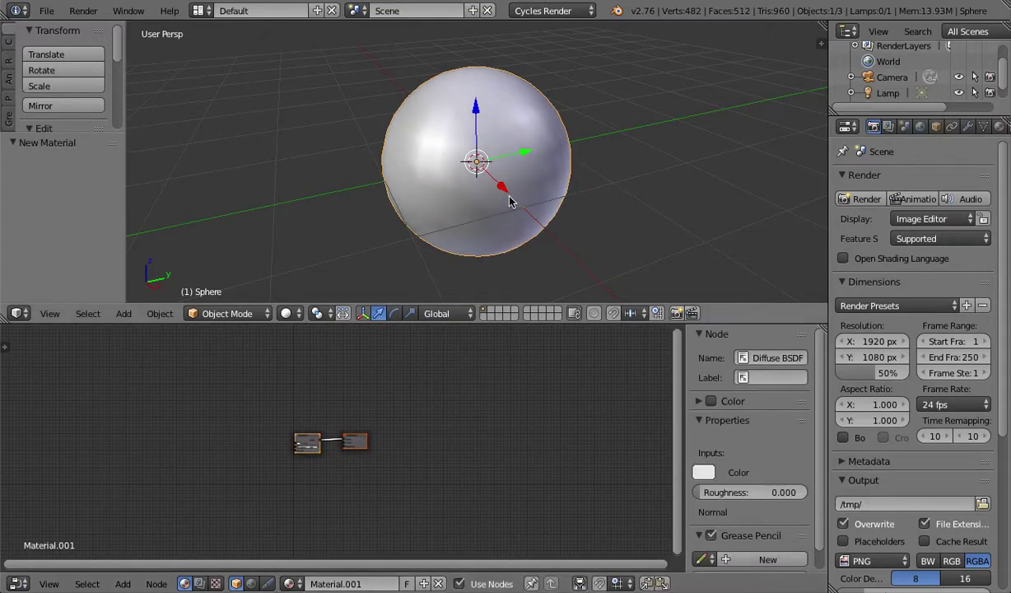
scroll(332, 443, "up", 6)
scroll(316, 459, "down", 3)
left_click(250, 420)
key("x")
Add a Layer Weight node above and to the left of the Material Output node.
key("shift+a")
left_click(262, 420)
type("layer")
key("Return")
left_click(262, 377)
Add a Mix Shader before the Material Output and connect Layer Weight's Fresnel output to its Fac input.
key("shift+a")
left_click(304, 389)
type("mix")
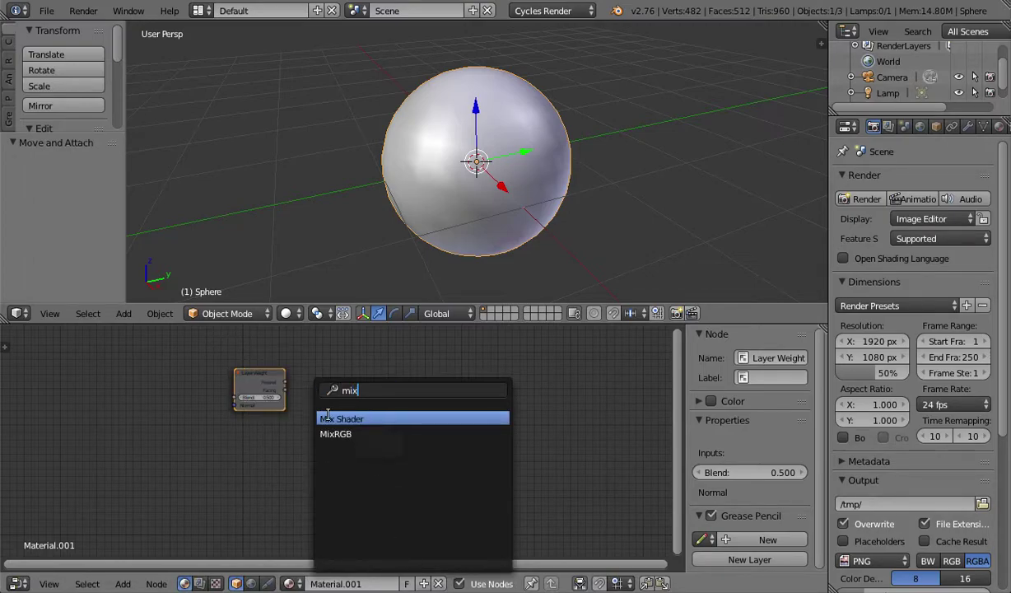
left_click(327, 418)
left_click(313, 443)
left_click_drag(284, 382, 287, 446)
left_click_drag(258, 388, 213, 395)
Add a Diffuse BSDF below Layer Weight and connect it to the Mix Shader's first Shader input.
key("shift+a")
left_click(276, 363)
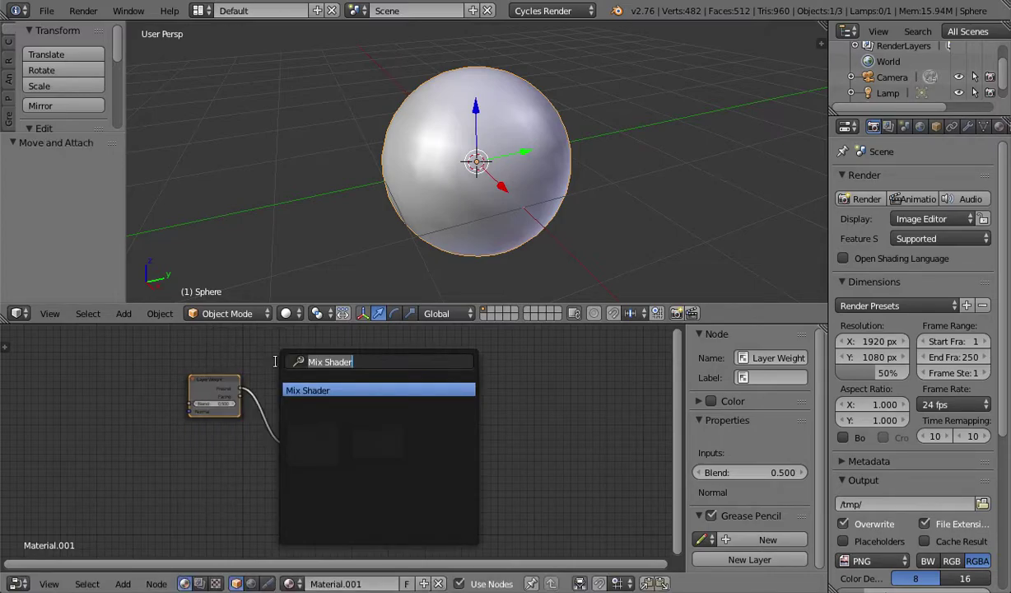
type("dif")
left_click(337, 391)
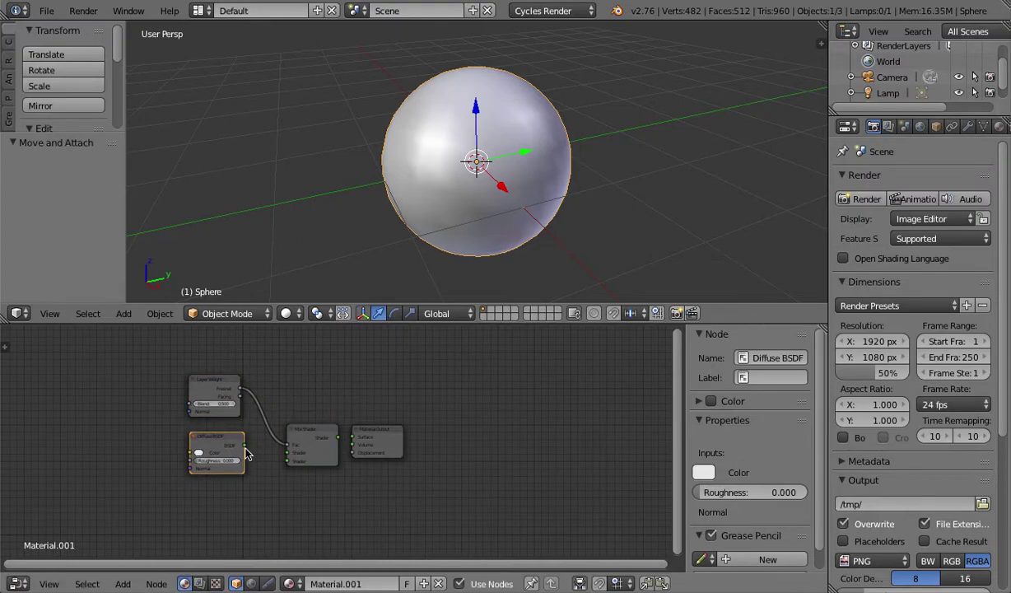
left_click(245, 455)
left_click_drag(245, 452, 287, 452)
Add an Emission node connected to the Mix Shader's second Shader input, and switch the 3D viewport to rendered shading.
key("shift+a")
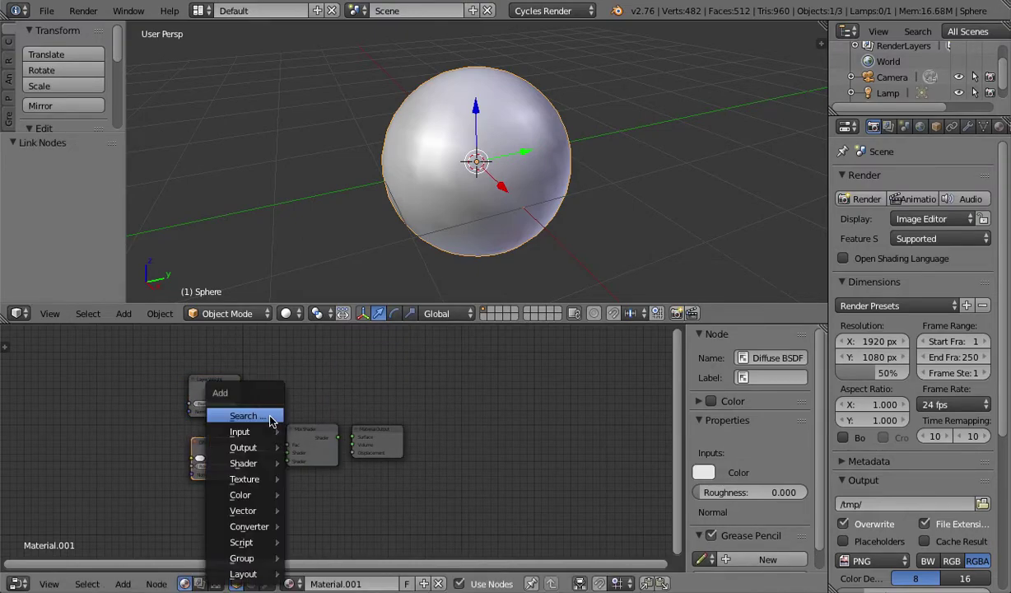
left_click(268, 416)
type("em")
left_click(296, 427)
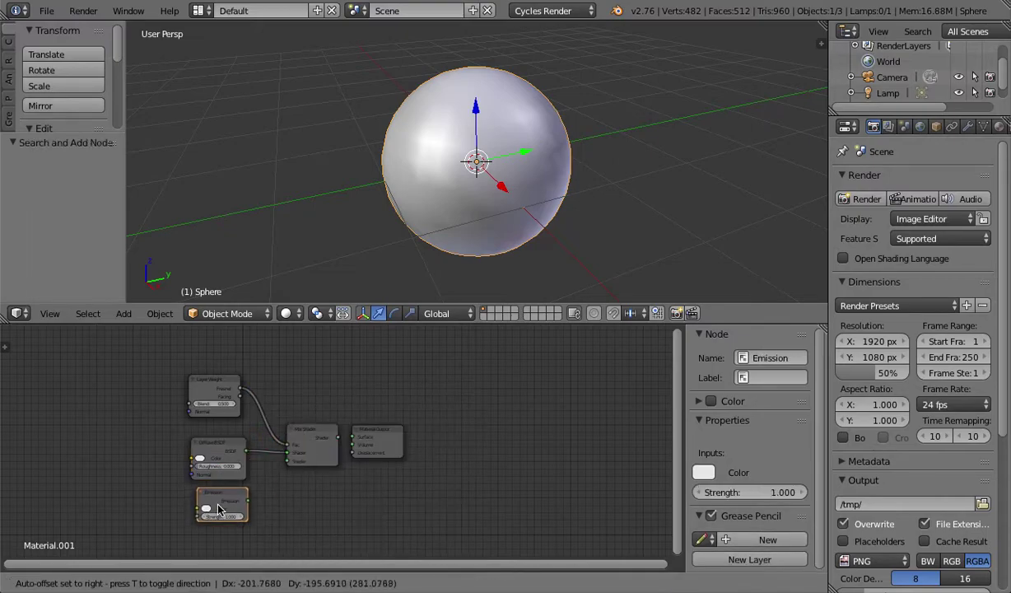
left_click(247, 500)
left_click_drag(247, 501, 288, 461)
key("shift+z")
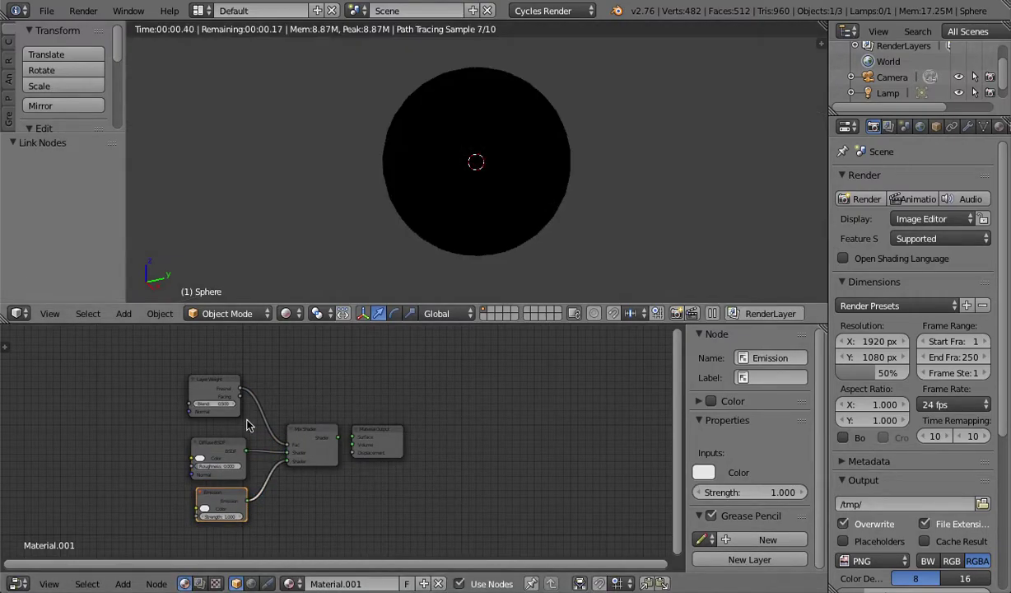
Connect the Mix Shader to Material Output's Surface input and set the Layer Weight node's Blend to 0.200.
scroll(228, 460, "up", 3)
left_click_drag(338, 433, 365, 433)
left_click(100, 376)
left_click(100, 376)
left_click(100, 376)
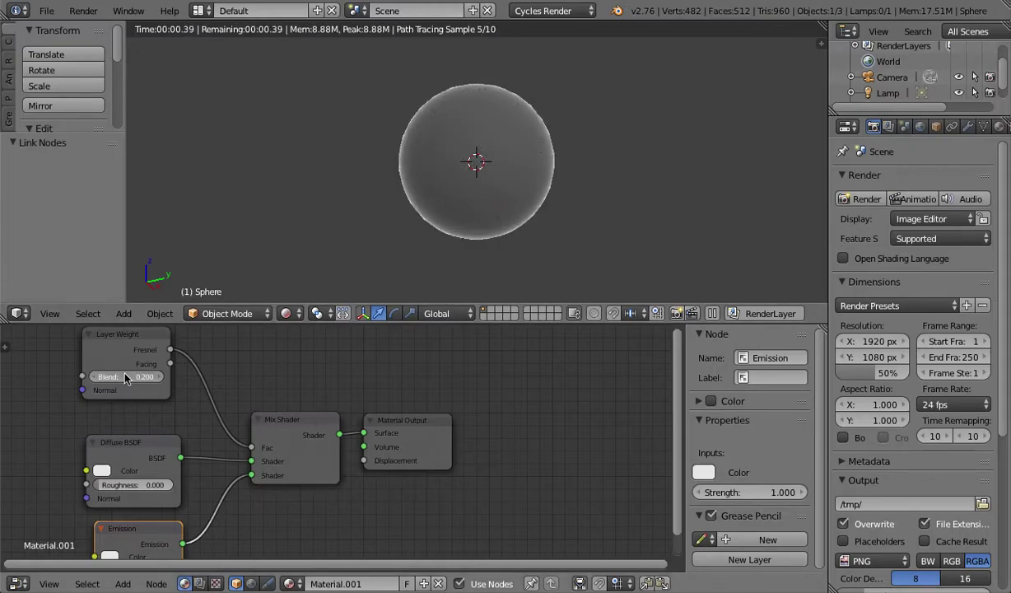
Set the Emission node's color to cyan and check the sphere's glowing rim from different angles.
middle_click_drag(124, 514, 128, 449)
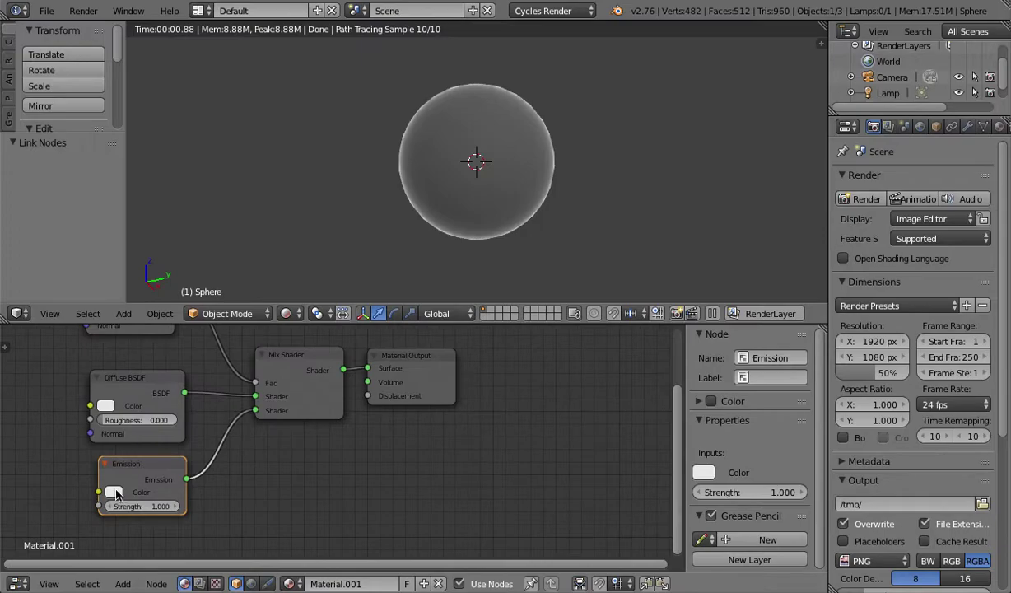
left_click(116, 491)
left_click(160, 327)
left_click(554, 153)
middle_click_drag(628, 170, 516, 158)
left_click(396, 155)
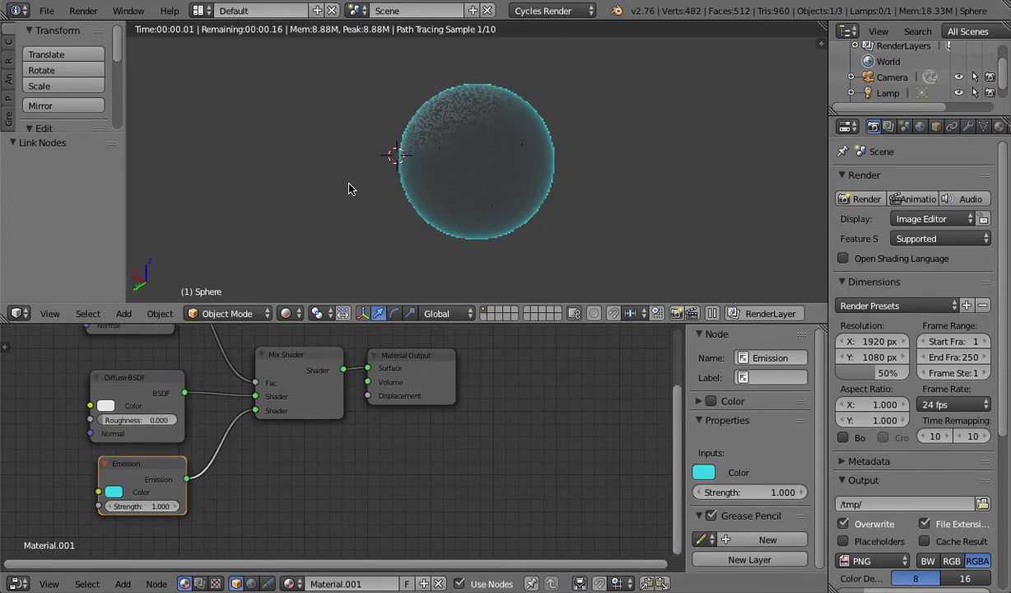
middle_click_drag(349, 185, 543, 193)
scroll(544, 189, "up", 2)
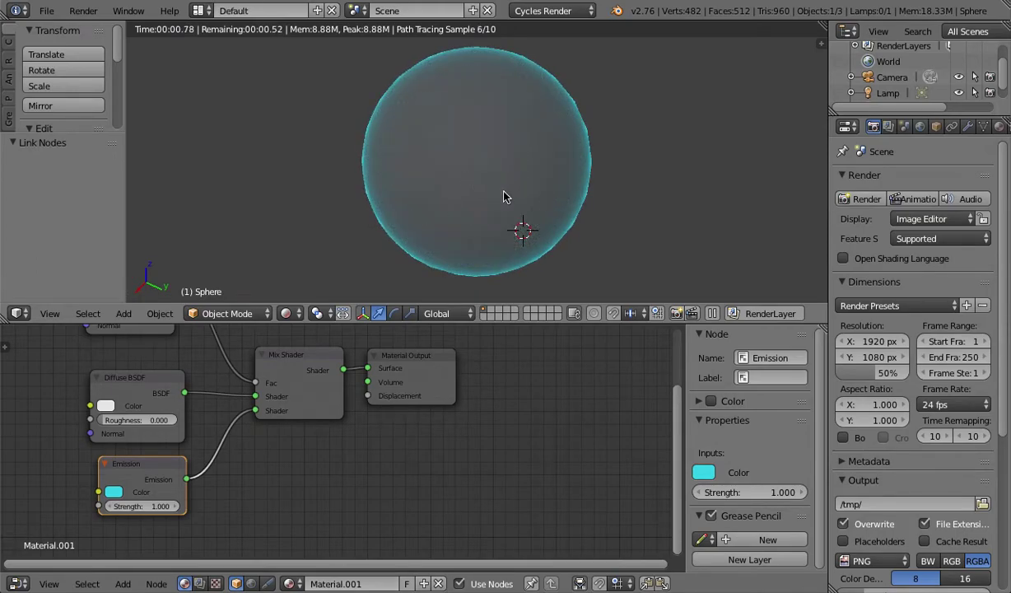
Go through the shader nodes from Layer Weight to Mix Shader and move Material Output slightly farther from the Mix Shader.
scroll(443, 440, "down", 3)
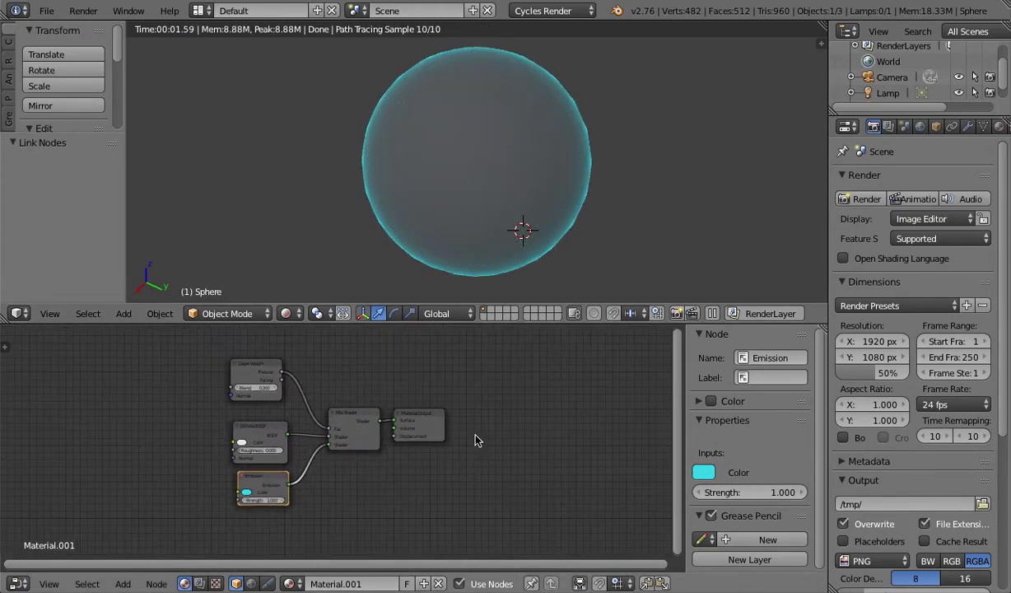
scroll(469, 424, "up", 2)
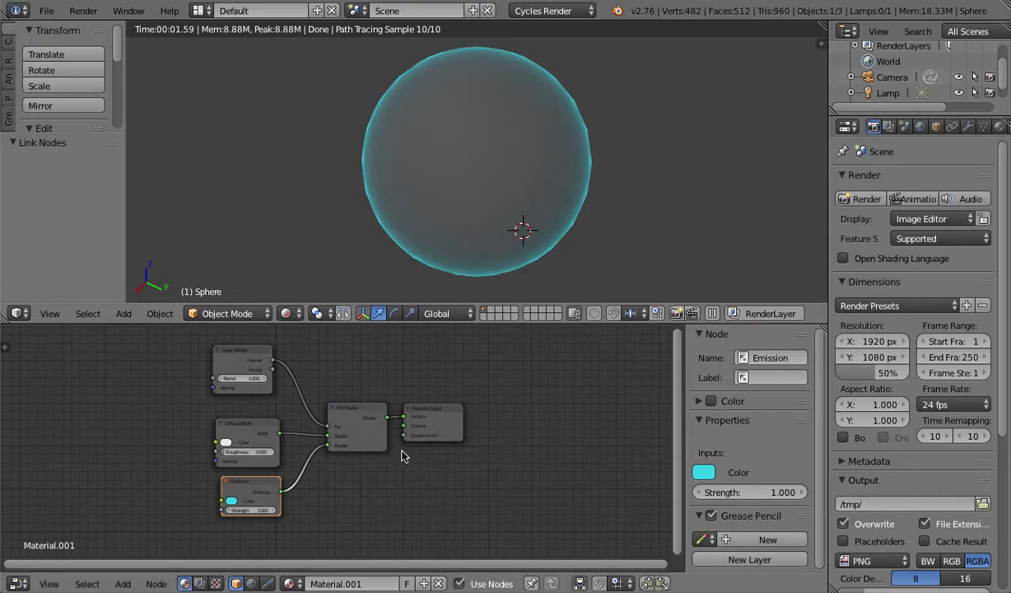
middle_click_drag(402, 454, 367, 425, "ctrl")
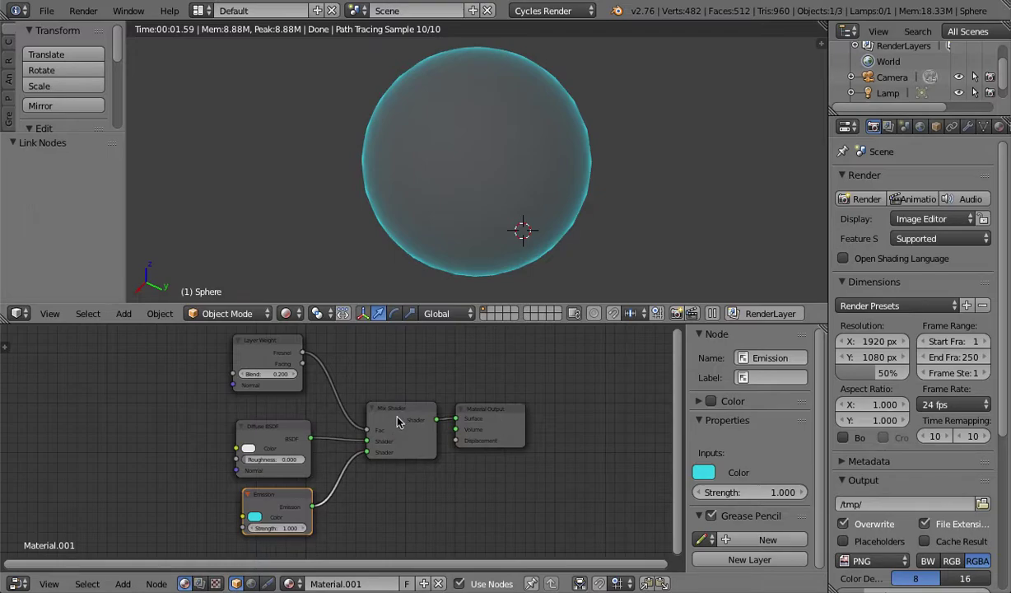
left_click(254, 342)
left_click(277, 432)
left_click(275, 504)
left_click(383, 407)
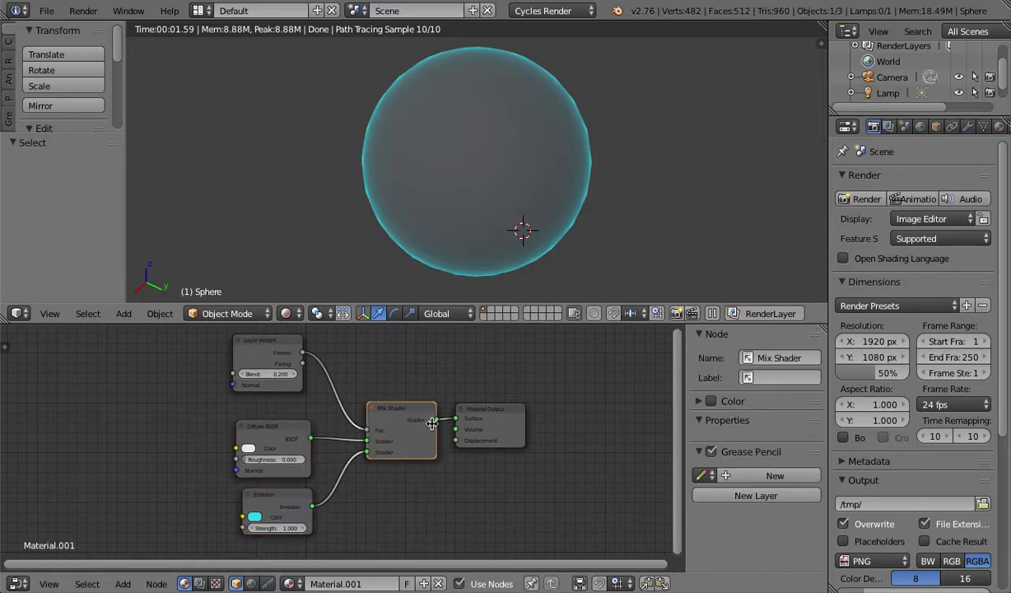
left_click_drag(486, 415, 510, 417)
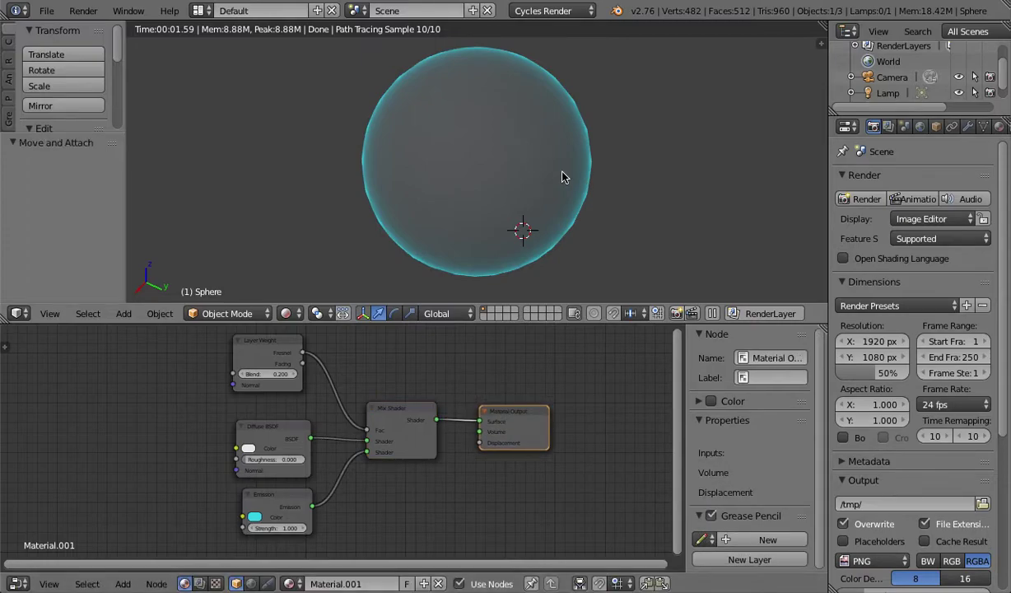
Delete the sphere and return the 3D viewport to solid shading.
key("x")
left_click(529, 155)
key("shift+z")
middle_click_drag(585, 177, 429, 131)
scroll(429, 132, "down", 5)
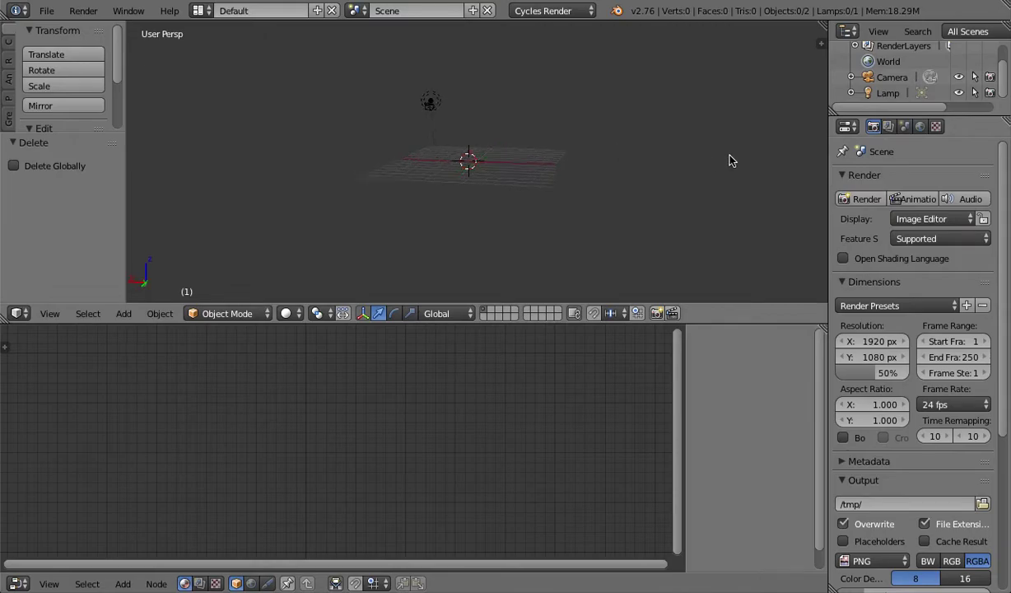
Delete the lamp from the scene, keeping only the camera.
middle_click_drag(745, 162, 618, 209)
scroll(616, 157, "down", 1)
right_click(476, 144)
key("x")
left_click(485, 146)
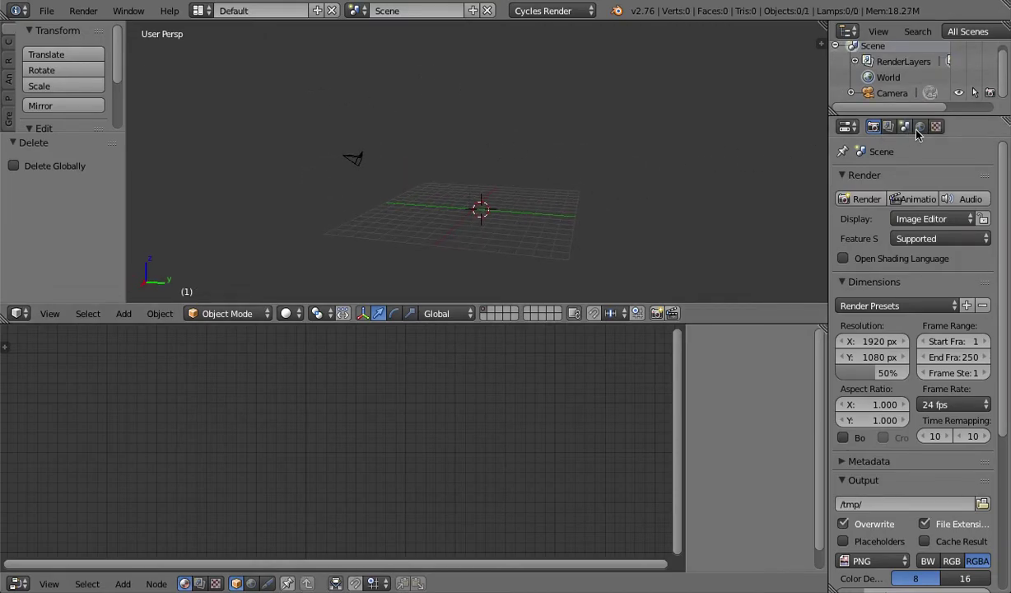
Set the World surface color to black and check it briefly in rendered viewport shading.
left_click(920, 126)
left_click(957, 284)
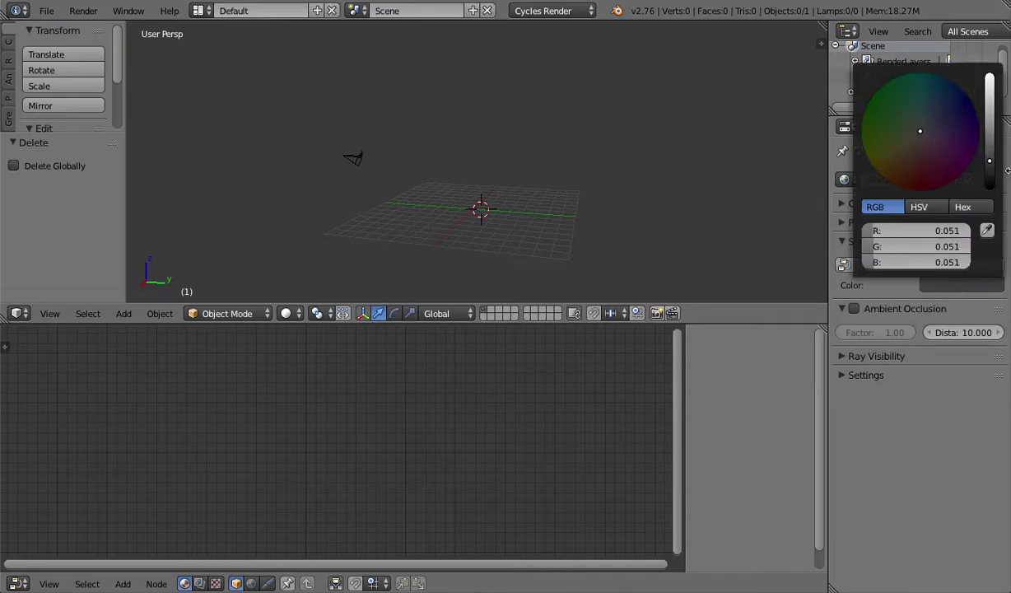
left_click_drag(987, 160, 986, 196)
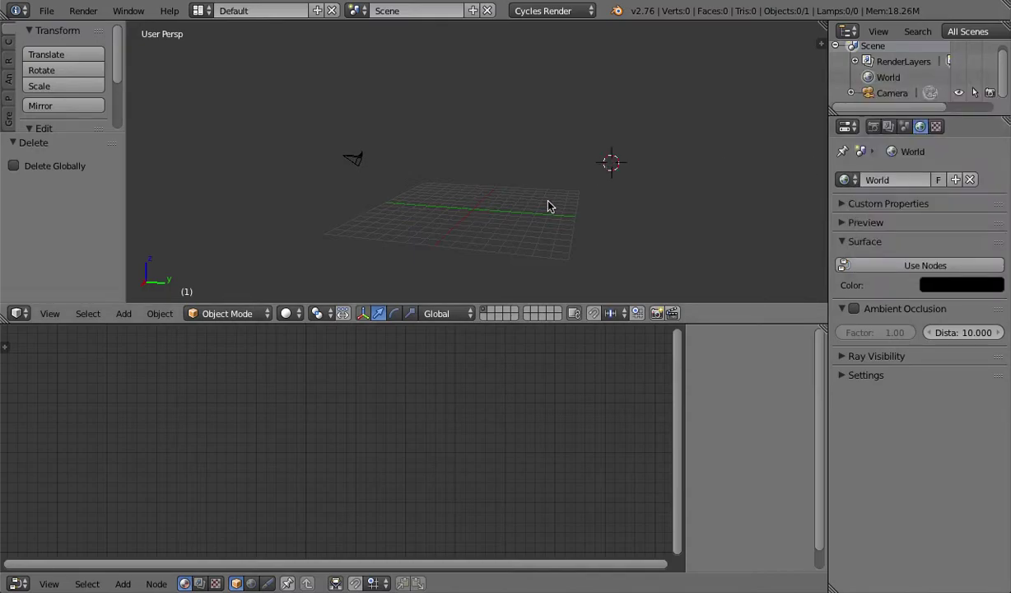
scroll(567, 208, "up", 4)
mouse_move(549, 206)
middle_mouse_down()
mouse_move(567, 207)
mouse_move(467, 161)
mouse_move(695, 158)
middle_mouse_up()
key("shift+z")
key("shift+z")
scroll(366, 257, "down", 4)
Select the camera, look through it and enable Lock Camera to View.
right_click(552, 132)
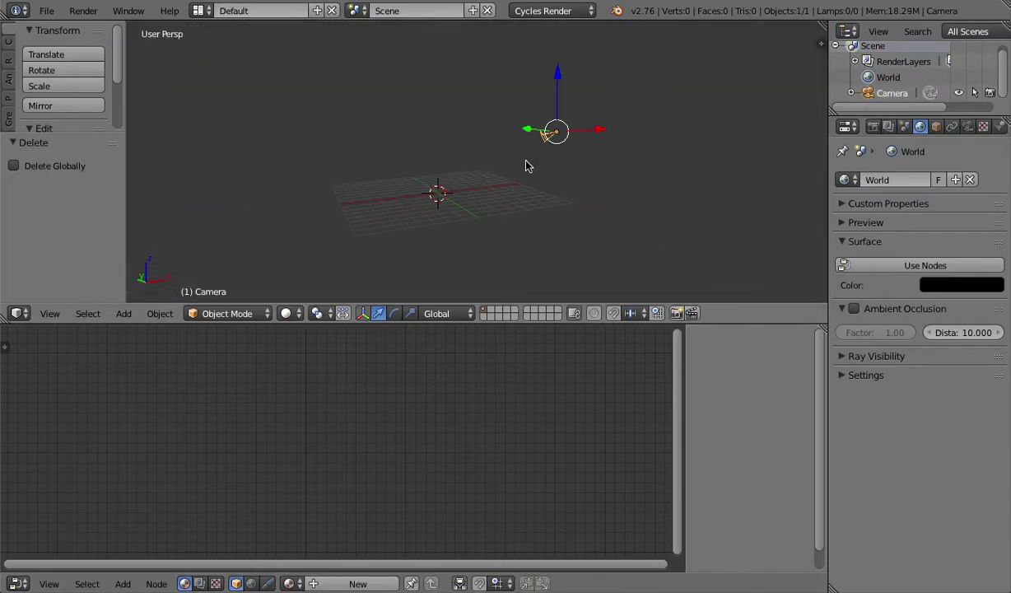
left_click(50, 313)
left_click(74, 256)
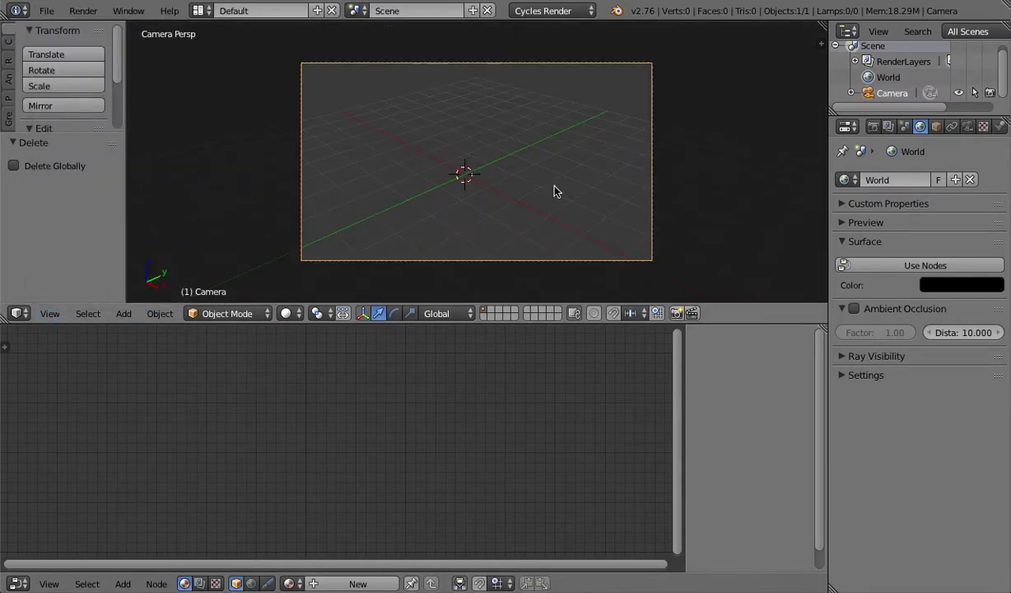
scroll(553, 192, "up", 1)
key("n")
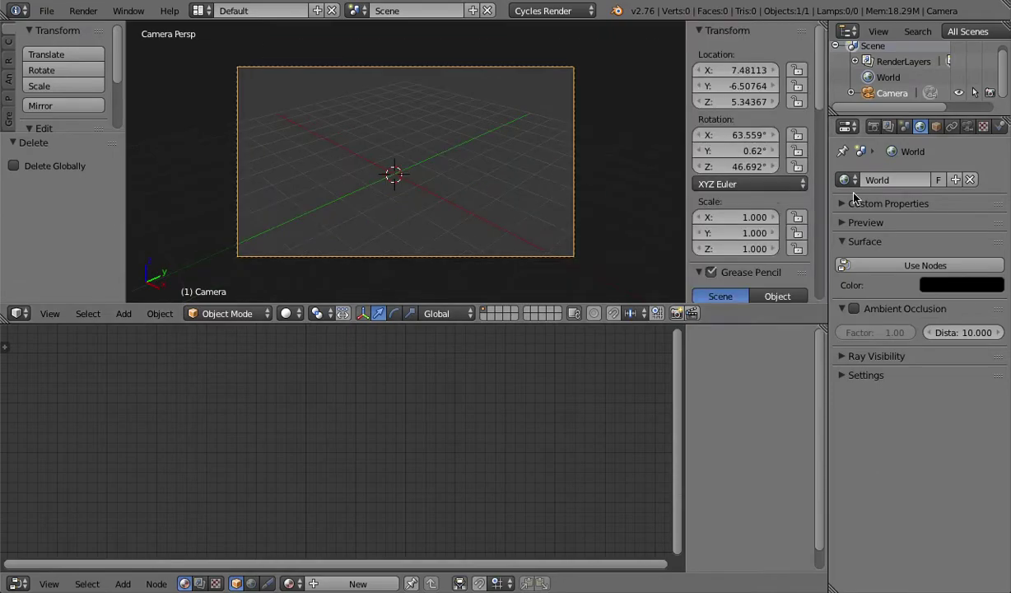
scroll(737, 235, "down", 8)
key("n")
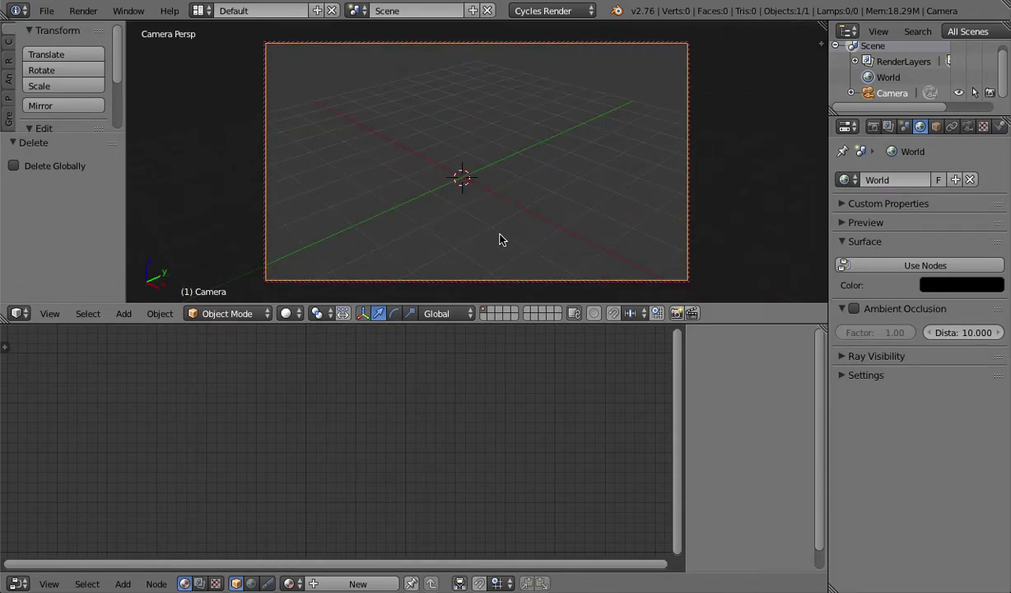
Orbit the camera to a nearly level view of the grid's center and turn off Lock Camera to View.
middle_click_drag(497, 239, 601, 180)
key("n")
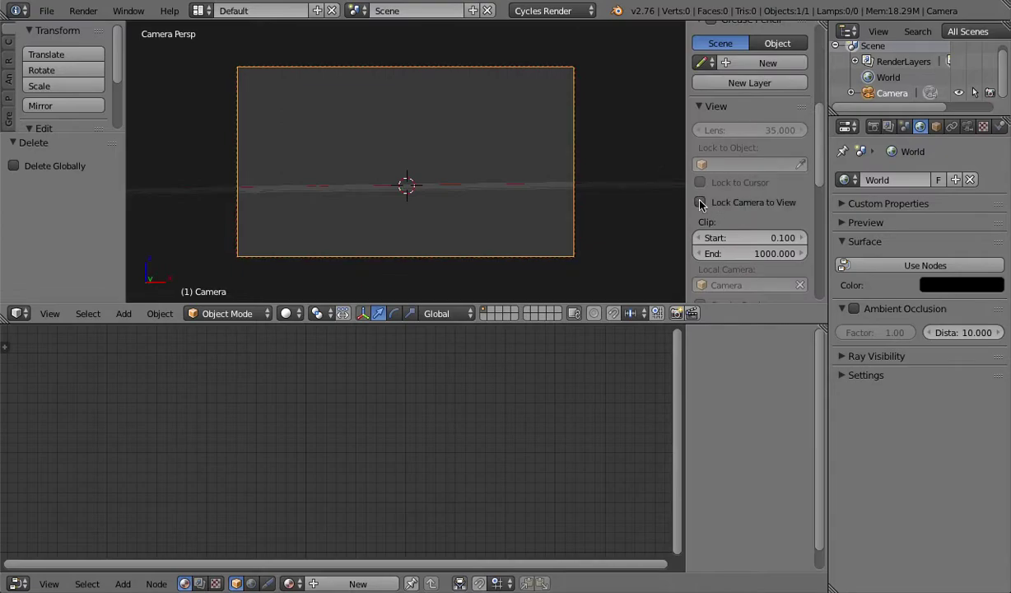
left_click(699, 203)
key("n")
Add a UV sphere at the 3D cursor and widen the properties area.
left_click(8, 43)
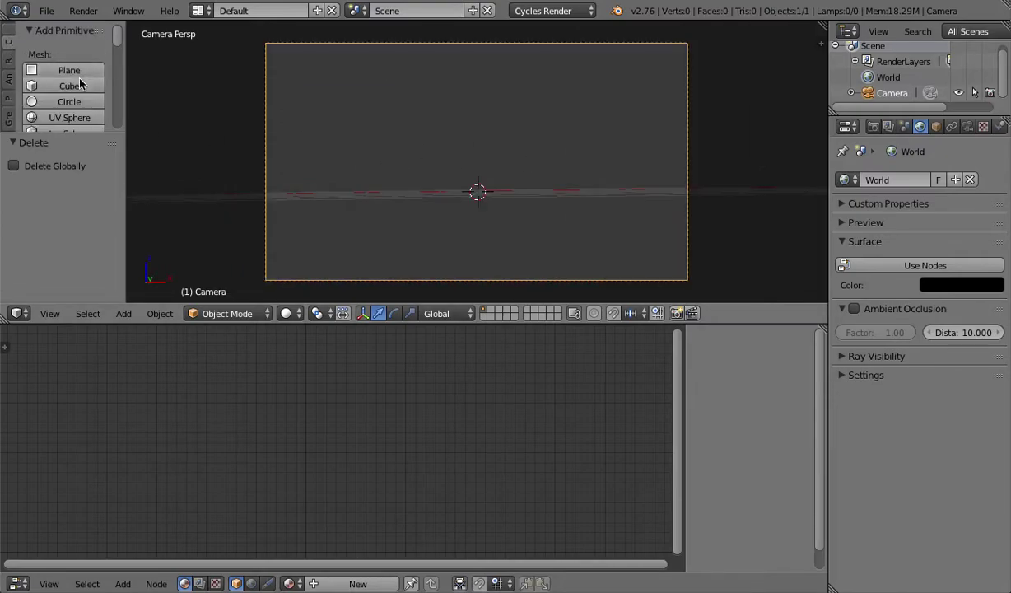
left_click(69, 118)
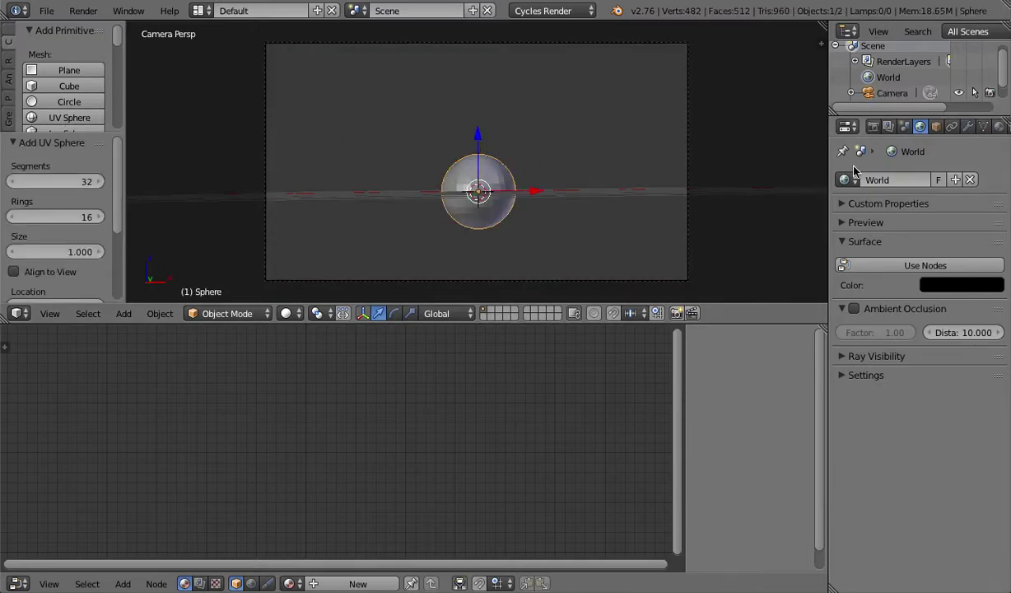
left_click_drag(830, 182, 731, 185)
Add a Subdivision Surface modifier to the sphere, set its View subdivisions to 2 and apply it.
left_click(870, 126)
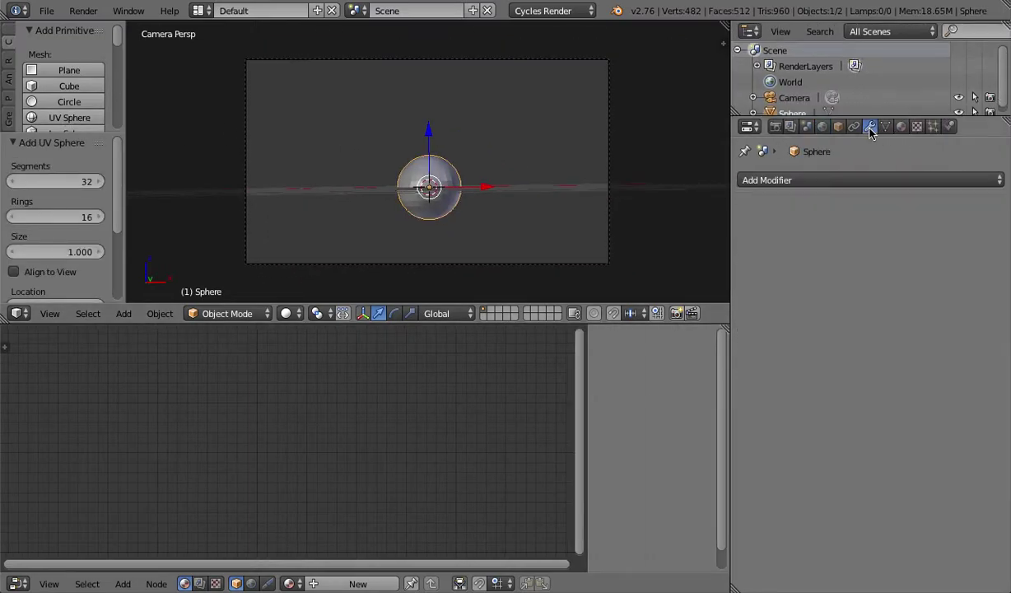
left_click(808, 181)
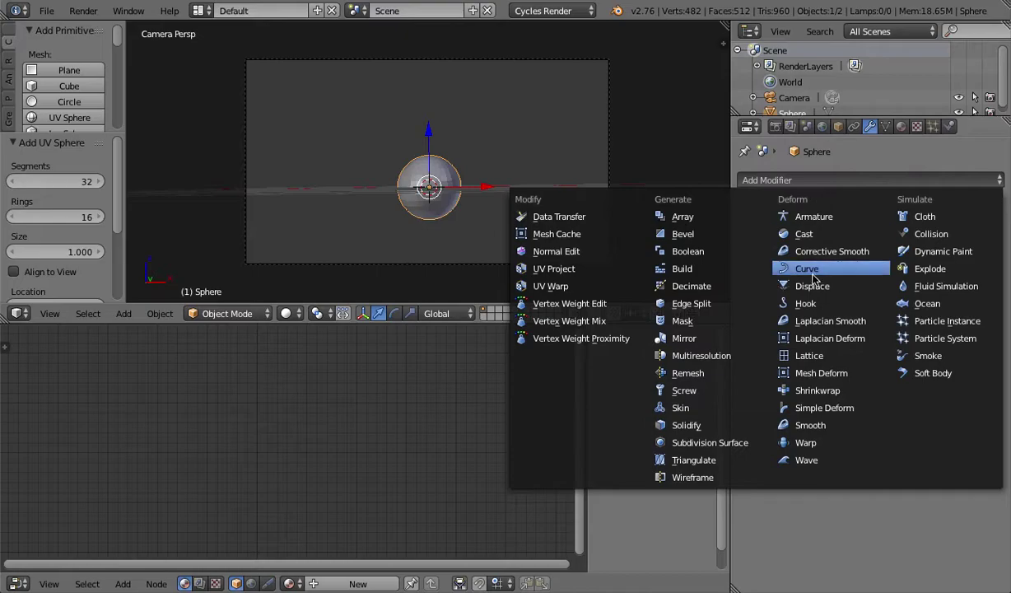
left_click(709, 442)
scroll(568, 264, "up", 6)
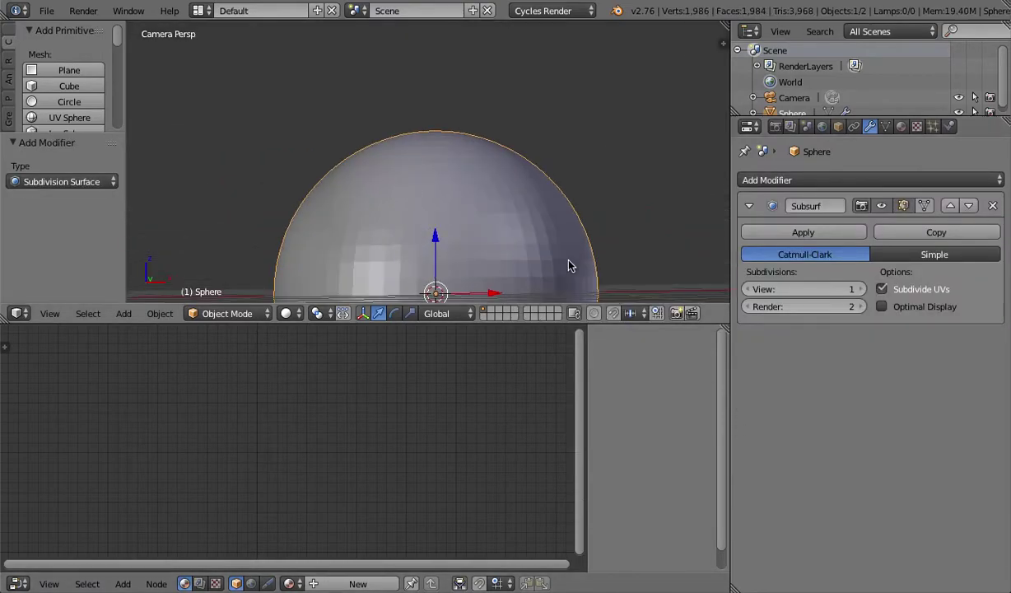
left_click(860, 289)
scroll(636, 266, "down", 5)
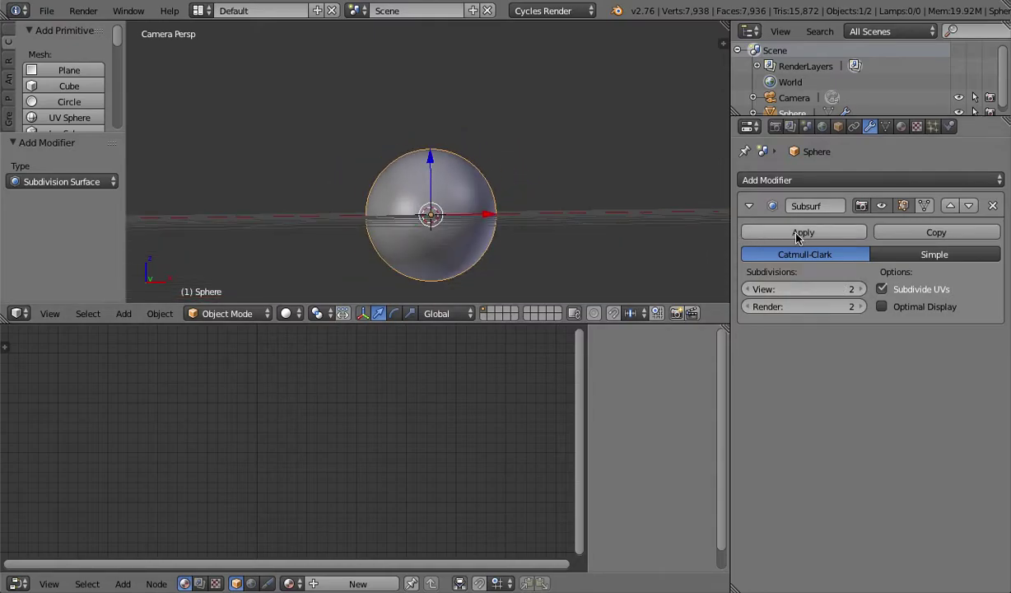
left_click(764, 231)
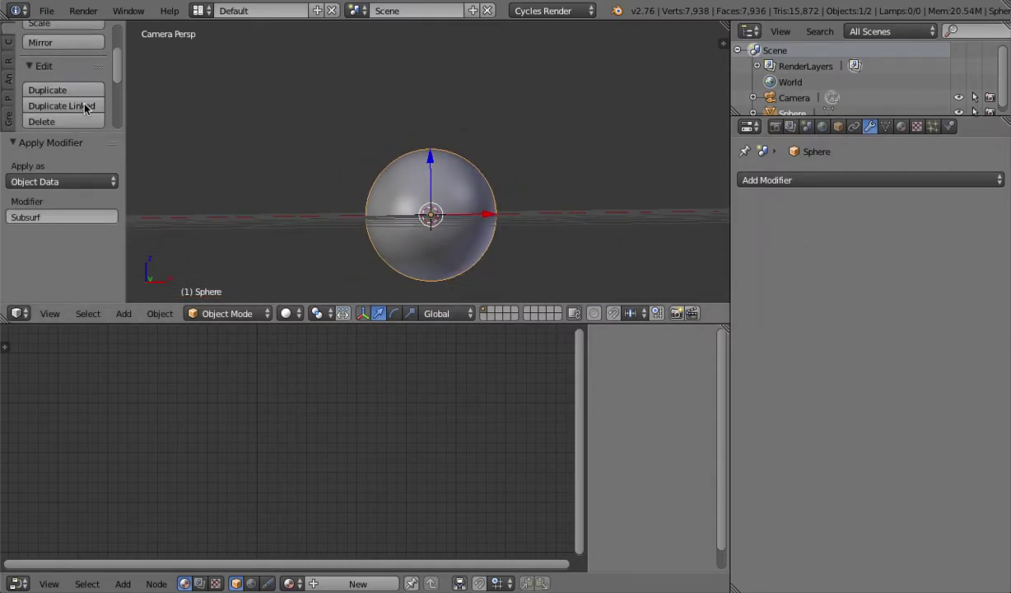
Apply smooth shading to the sphere and inspect its surface close up in solid and wireframe display.
scroll(74, 105, "down", 5)
left_click(43, 63)
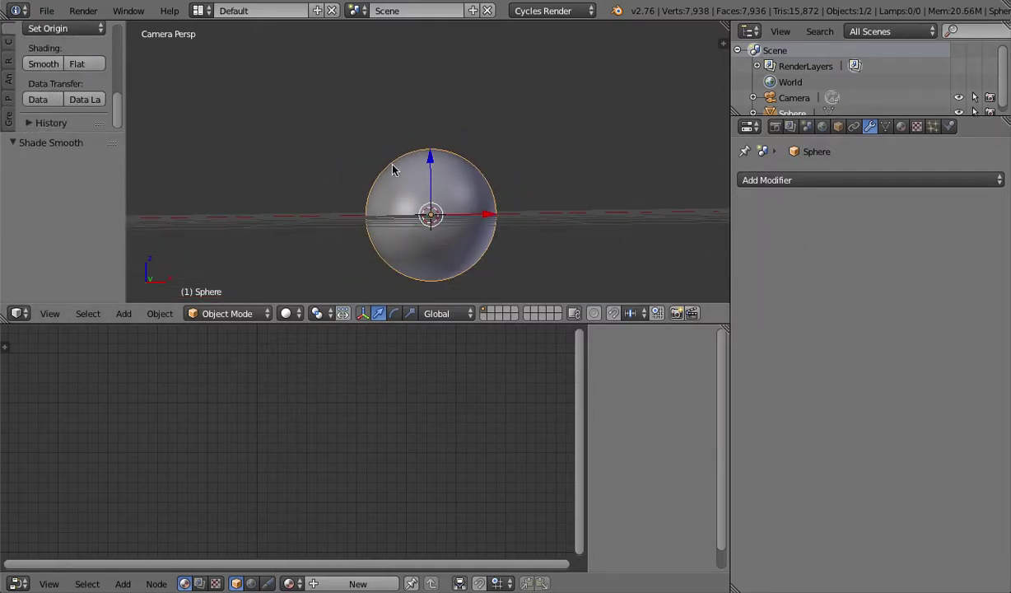
scroll(455, 198, "up", 5)
scroll(455, 198, "down", 5)
scroll(453, 194, "up", 5)
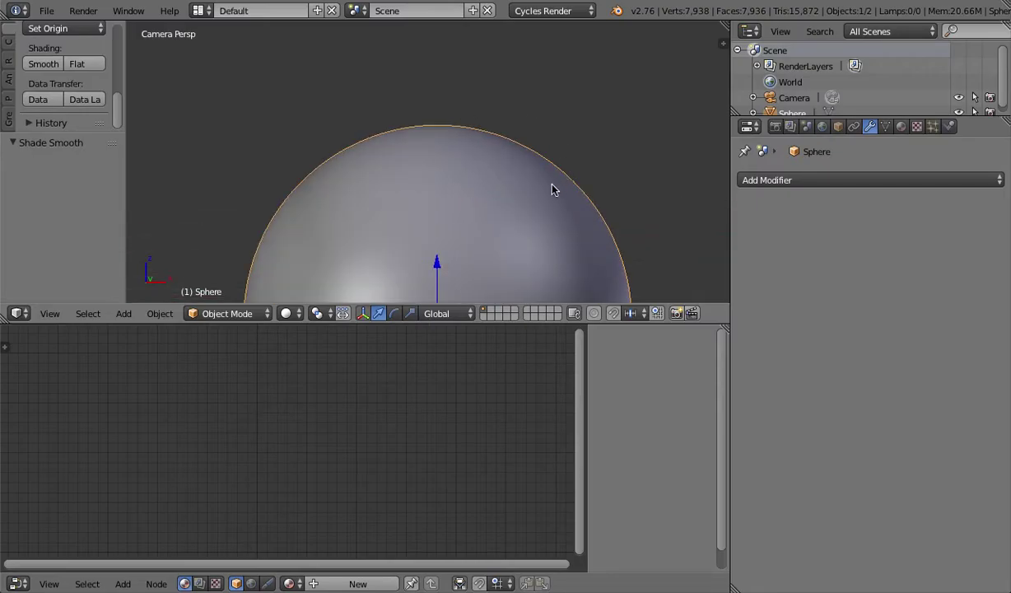
scroll(540, 187, "down", 5)
key("z")
scroll(530, 194, "up", 5)
scroll(480, 210, "down", 7)
key("z")
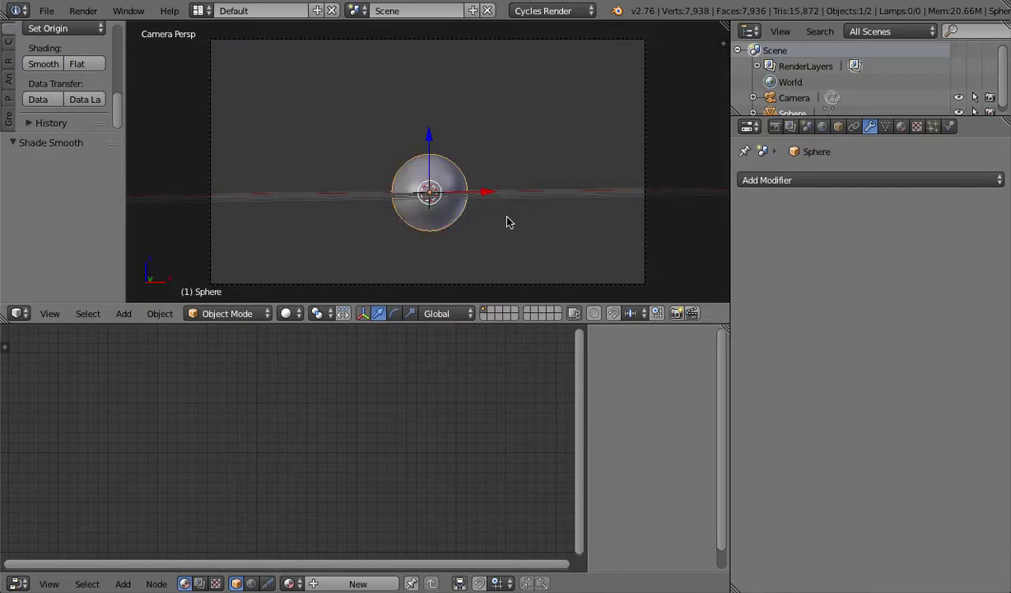
Enlarge the sphere, raise it along Z and scale it by a further 1.317 to nearly fill the camera frame's height.
scroll(517, 219, "up", 3)
scroll(517, 221, "down", 4)
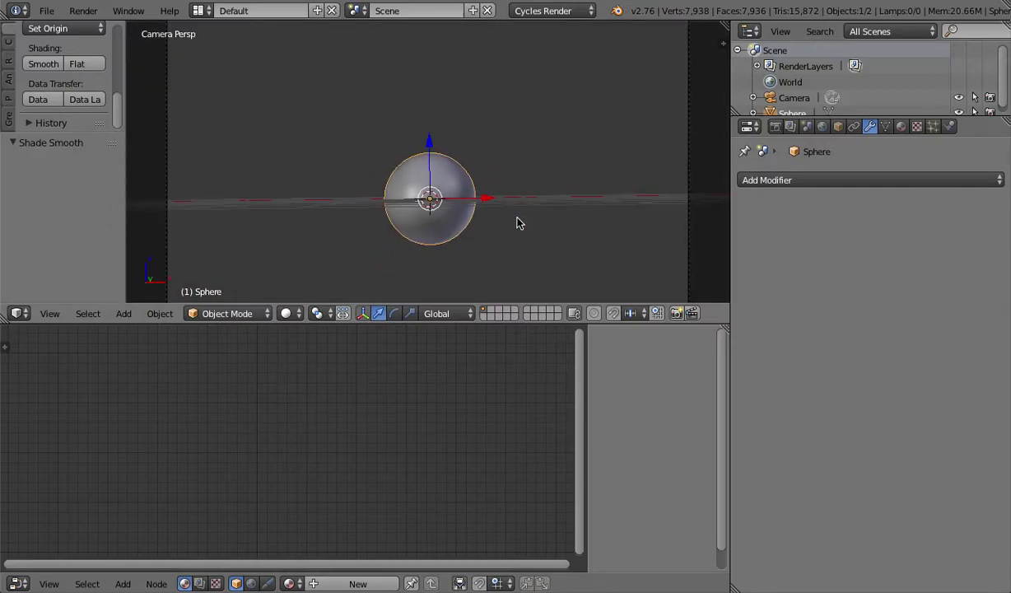
key("s")
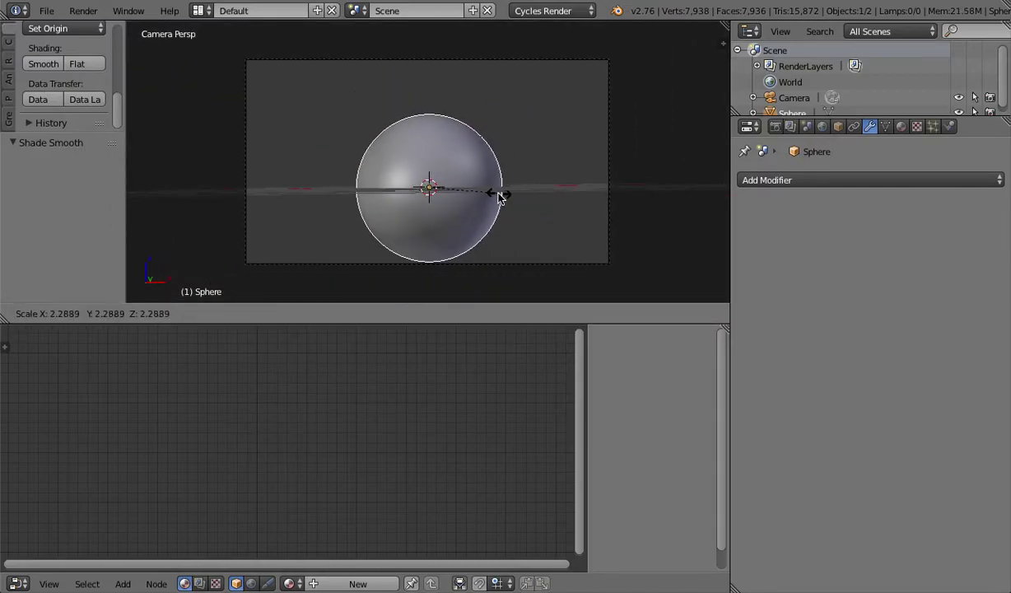
left_click(499, 194)
key("g")
key("z")
left_click(424, 113)
key("s")
left_click(445, 103)
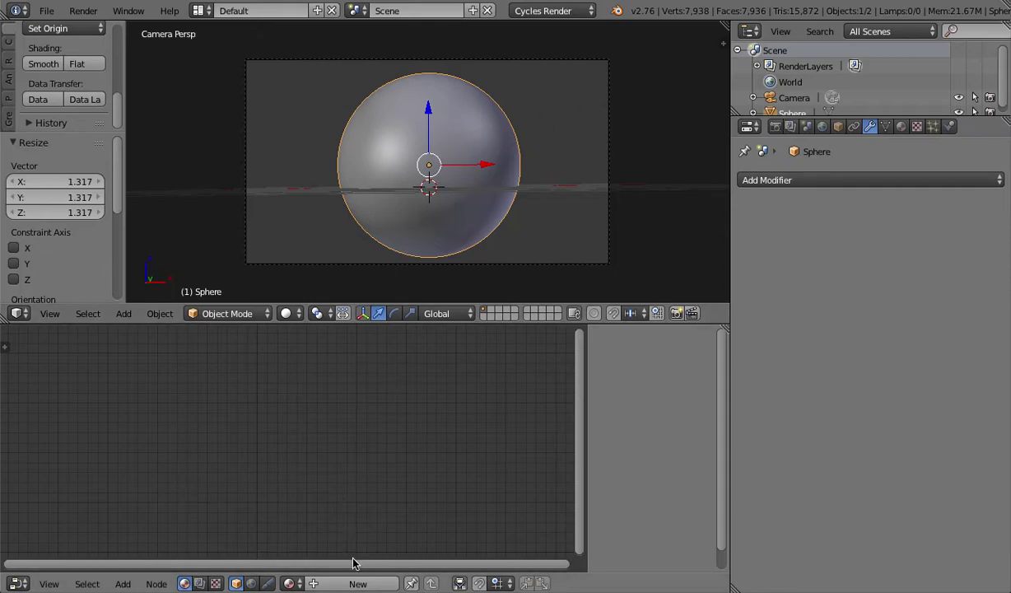
Create a new material for the sphere and delete its default Diffuse BSDF node.
left_click(354, 583)
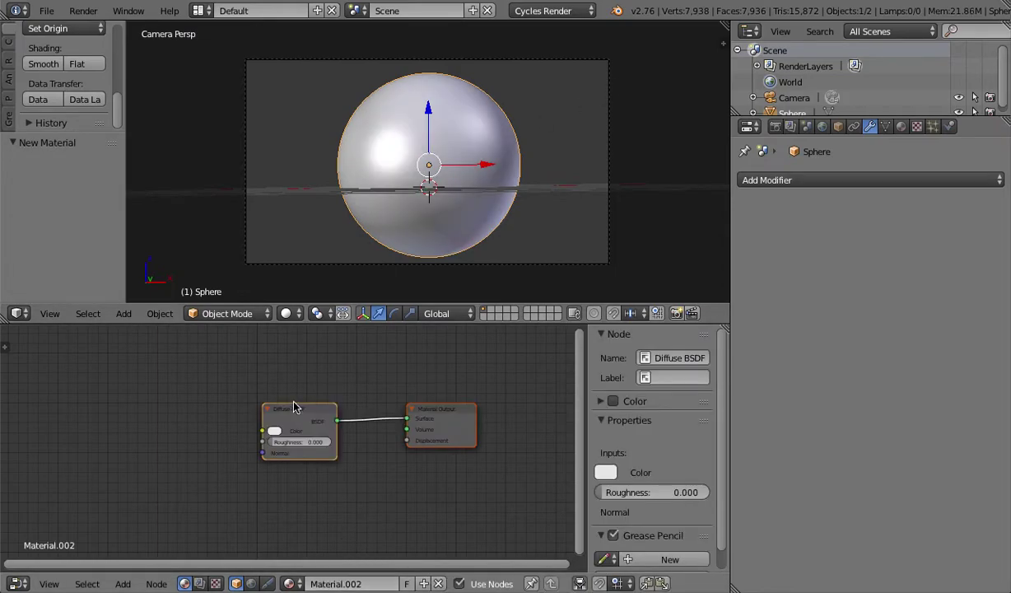
key("x")
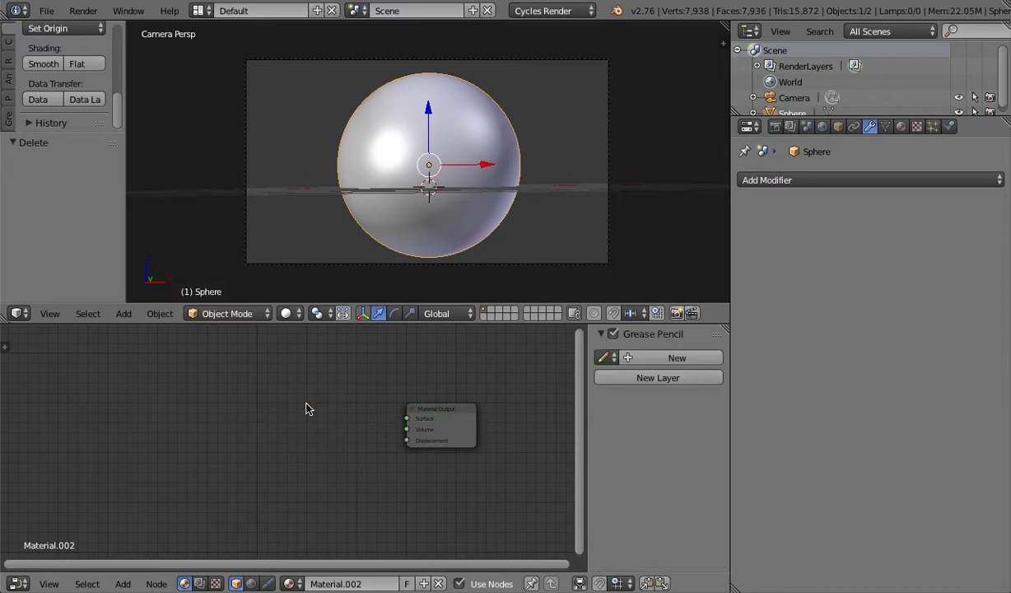
Add an Emission node on the left side of the Material Output node.
key("shift+a")
left_click(303, 401)
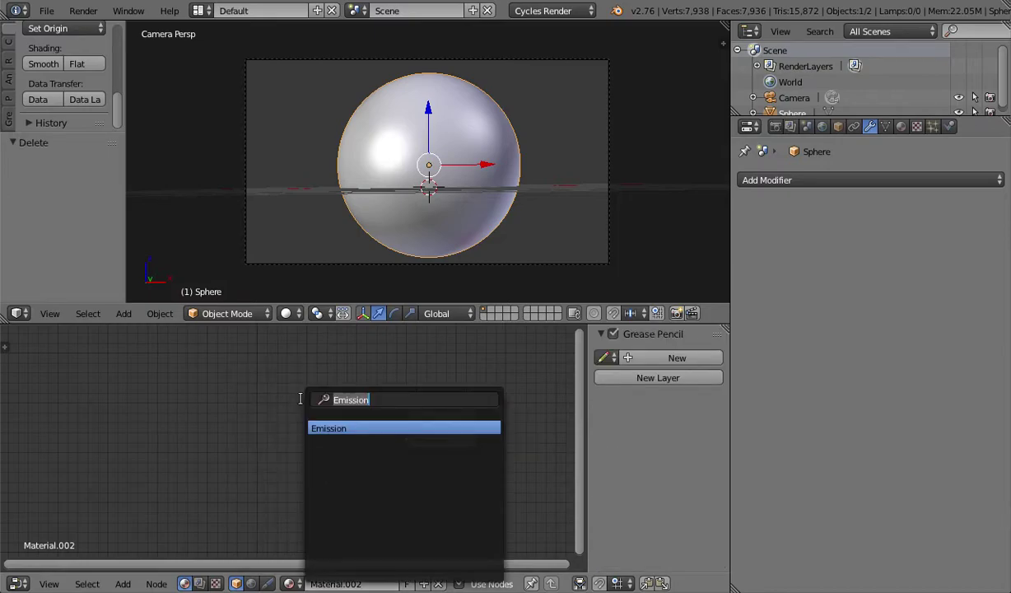
type("ma")
key("BackSpace")
key("BackSpace")
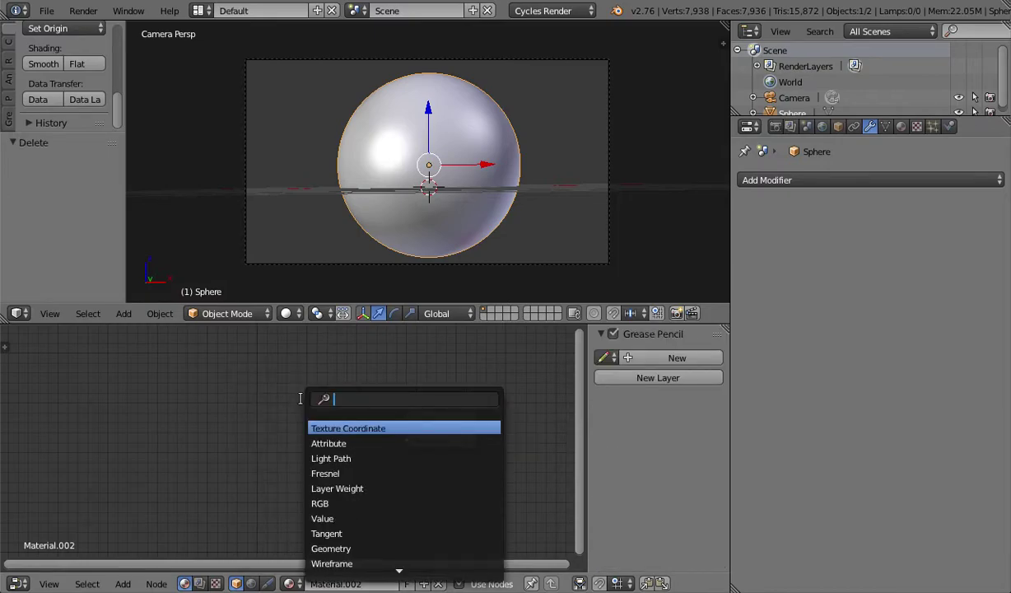
type("em")
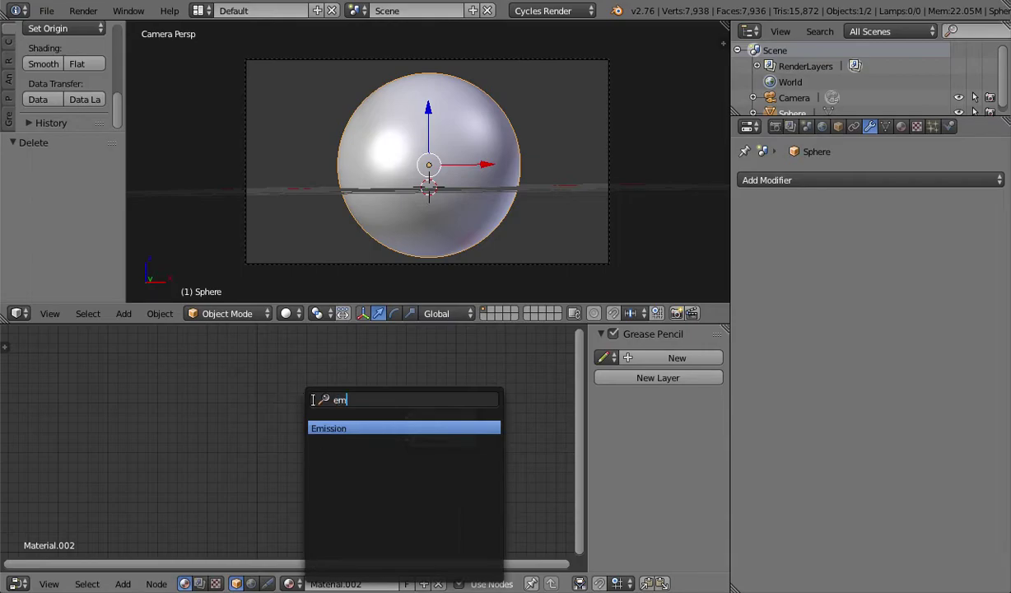
left_click(332, 426)
left_click(245, 451)
Add a Transparent BSDF node directly below the Emission node.
key("shift+a")
left_click(295, 388)
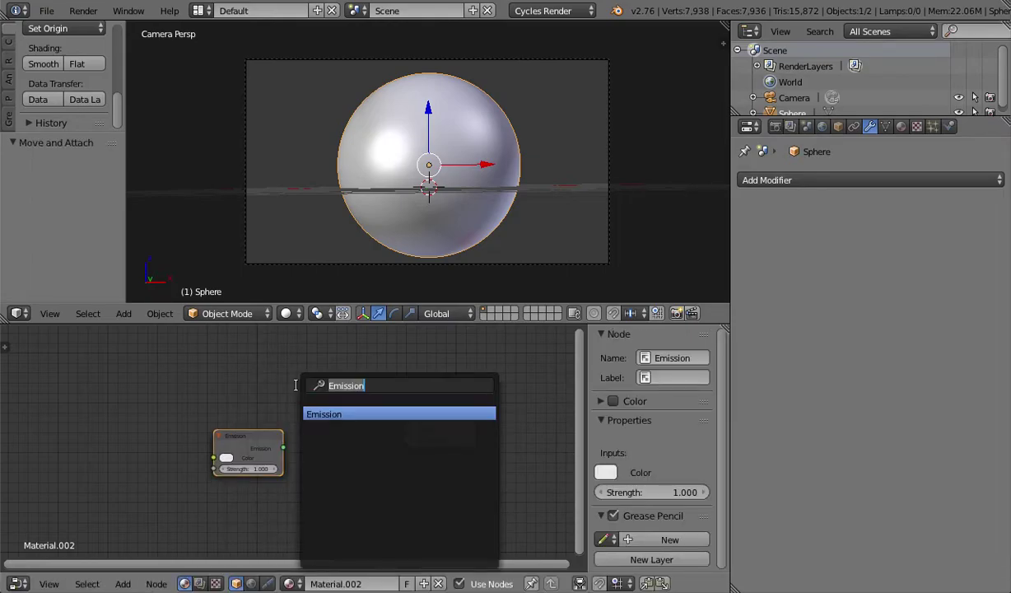
key("BackSpace")
type("tran")
left_click(347, 412)
left_click(247, 499)
Add a Layer Weight node above the Emission node.
key("shift+a")
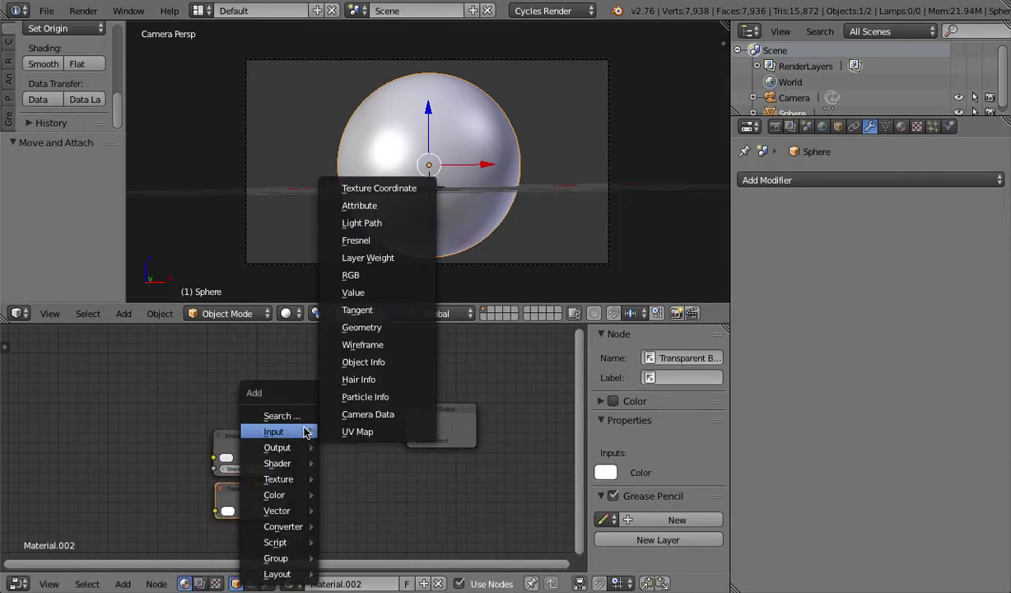
left_click(293, 415)
key("BackSpace")
type("layer")
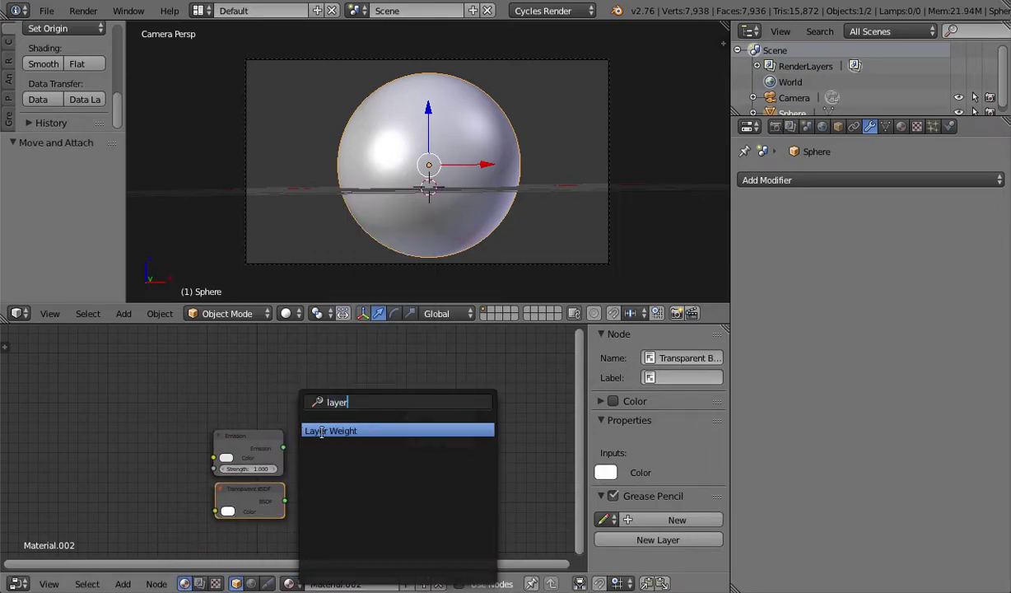
left_click(321, 433)
left_click(259, 379)
key("shift+a")
left_click(336, 371)
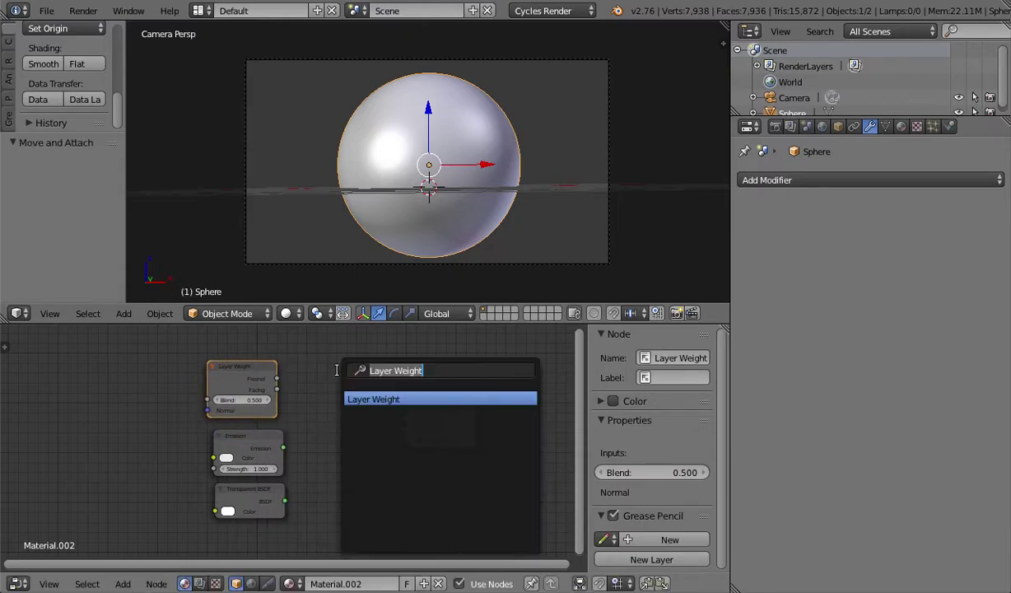
type("mix")
left_click(363, 415)
left_click(357, 434)
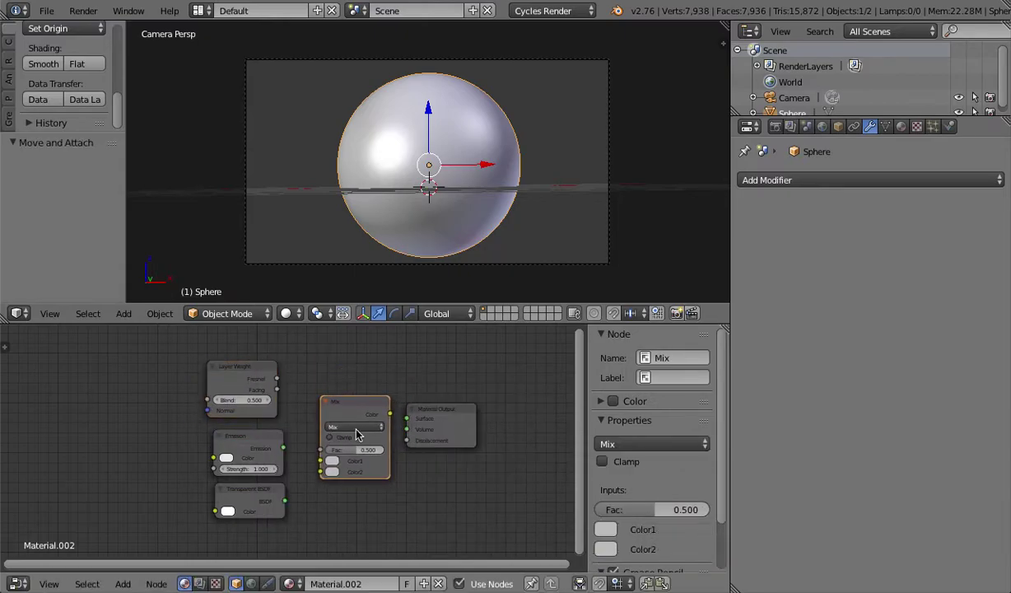
key("x")
Add a Mix Shader node between the shader nodes and the Material Output.
key("shift+a")
left_click(348, 386)
type("mix")
left_click(423, 412)
left_click(362, 428)
Link Fresnel to the Mix Shader's Fac, Transparent and Emission to its first and second Shader inputs, and its output to Surface; preview it rendered.
left_click_drag(275, 374, 281, 377)
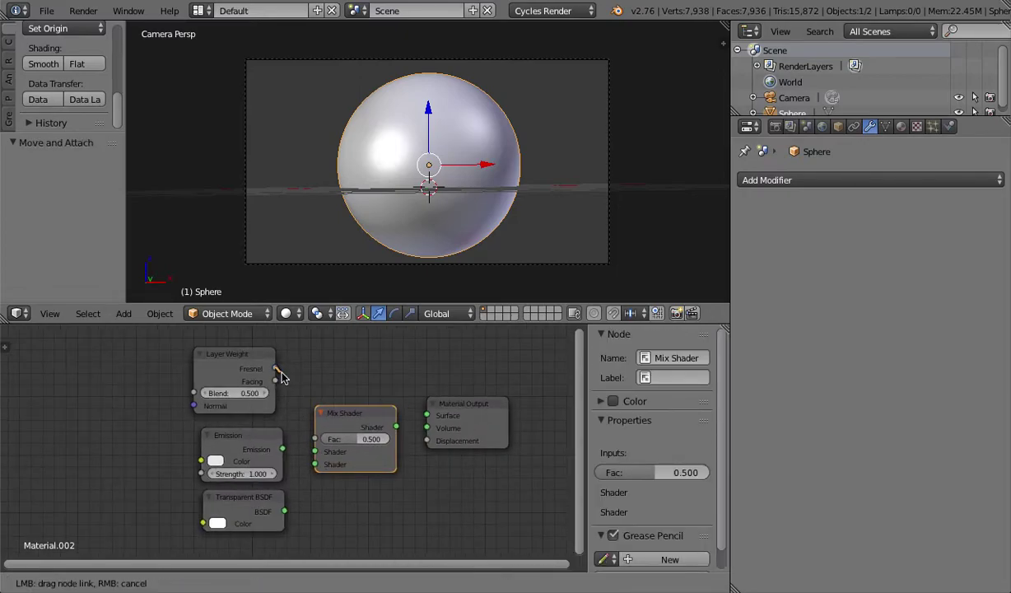
left_click_drag(311, 442, 314, 466)
left_click_drag(284, 512, 314, 465)
key("g")
left_click(389, 413)
left_click_drag(396, 427, 438, 417)
key("shift+z")
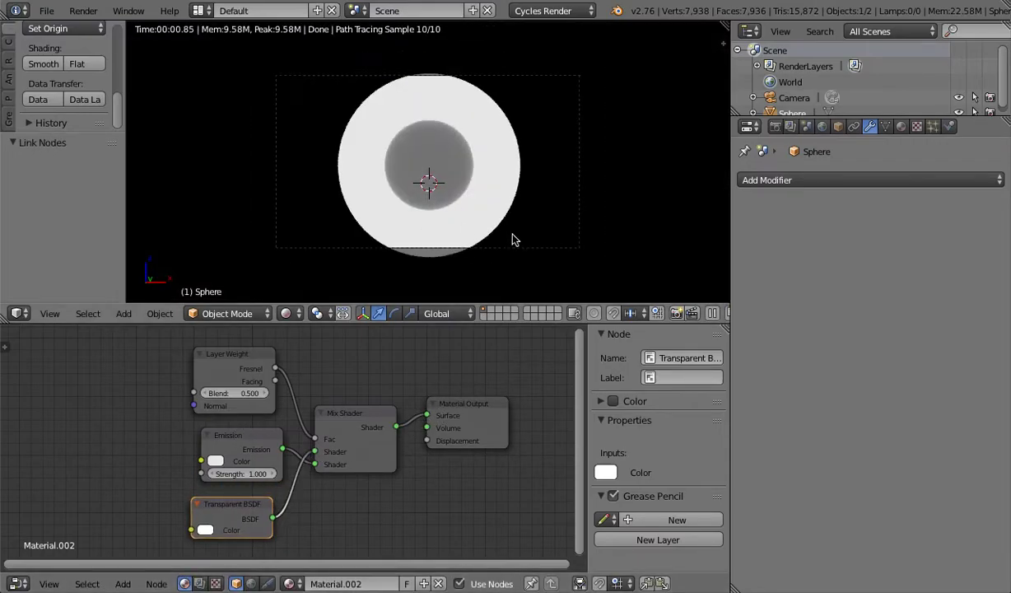
middle_click_drag(512, 240, 424, 240)
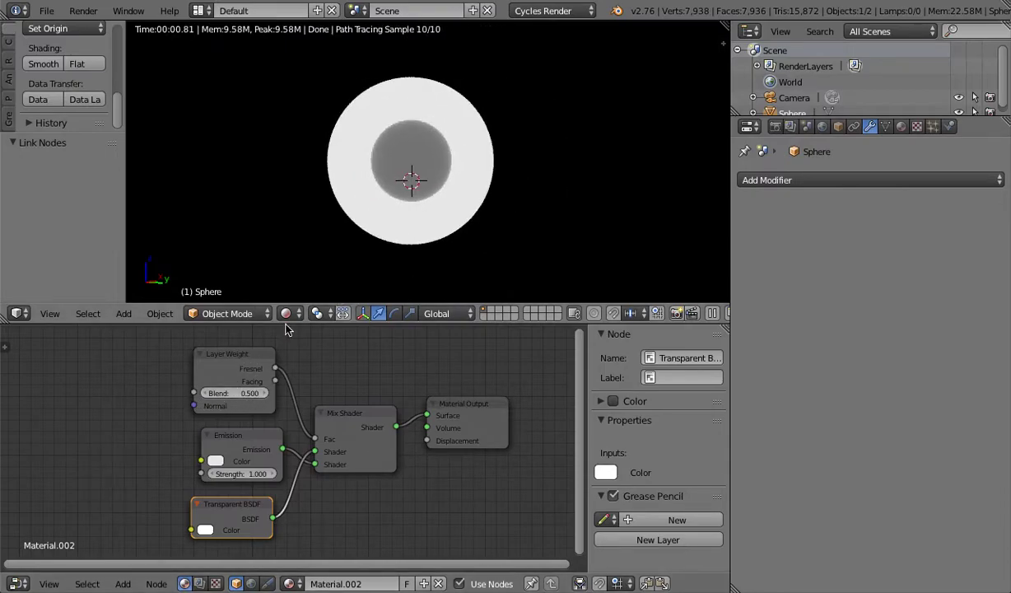
Set the Emission node's colour to a light blue.
left_click(213, 463)
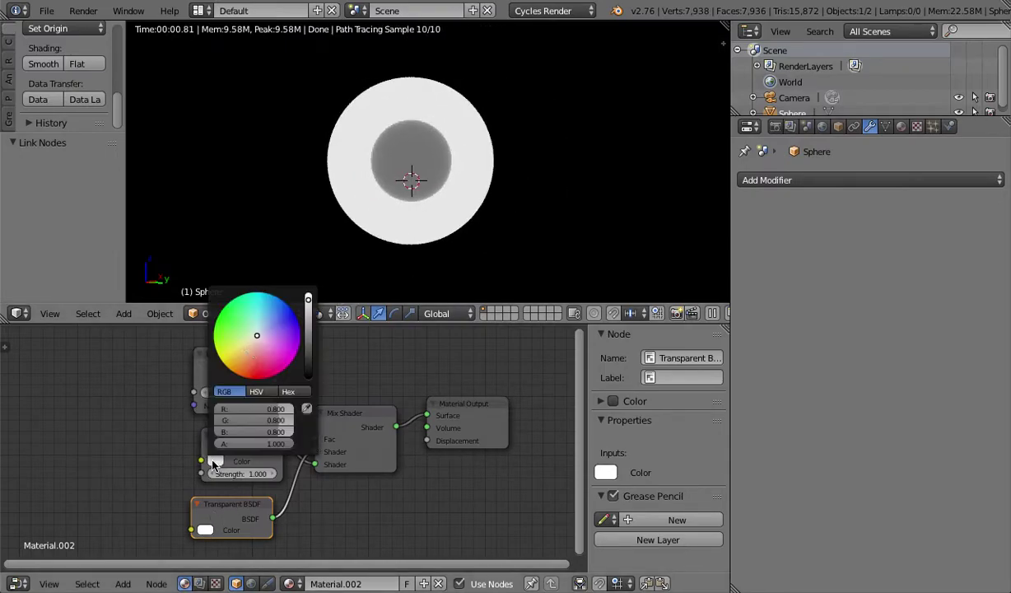
left_click(263, 321)
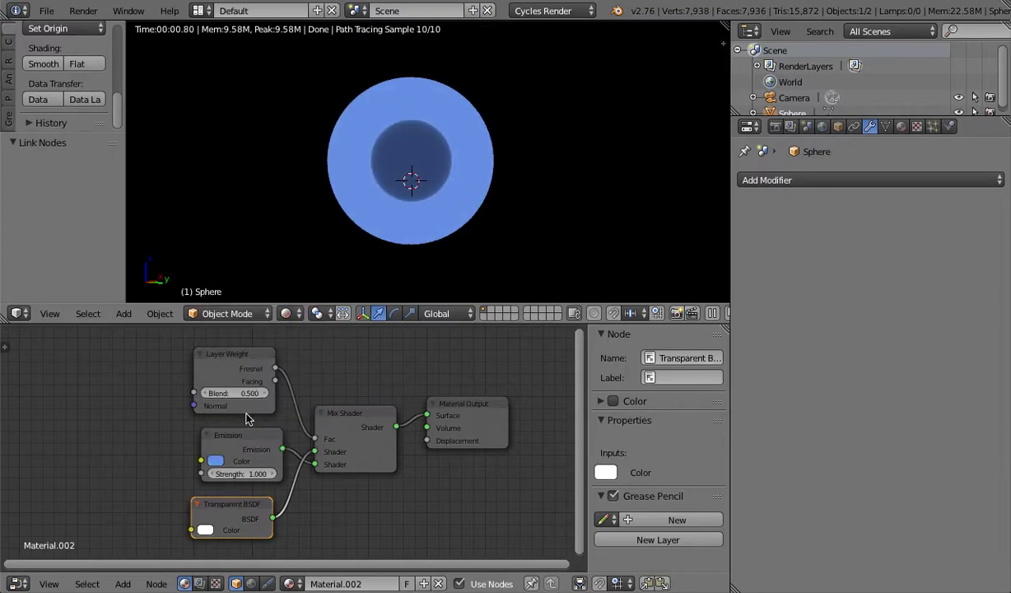
left_click(219, 463)
left_click_drag(232, 339, 275, 317)
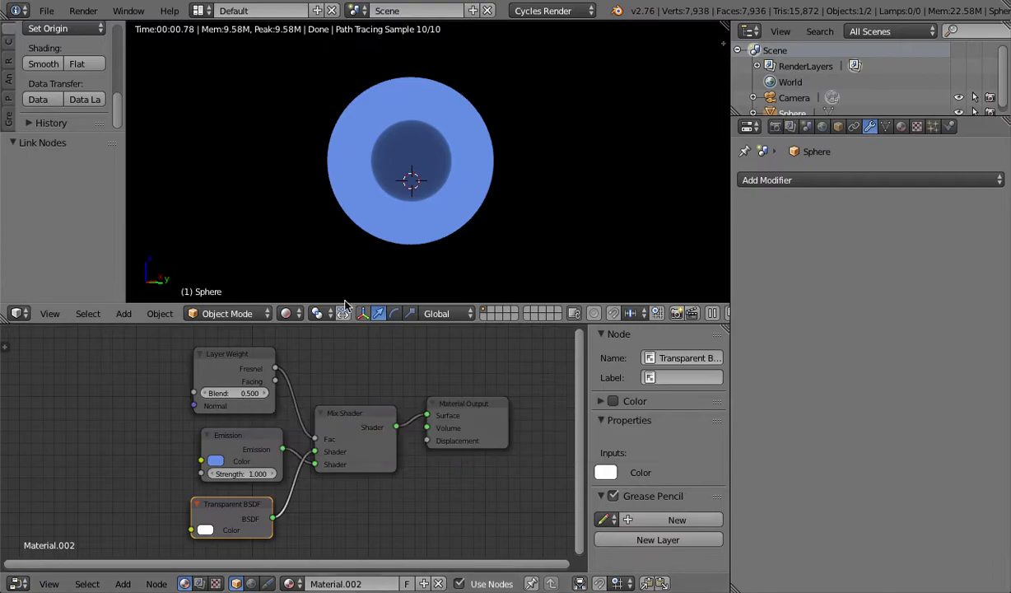
Set the Layer Weight's Blend to 0.100 and check the sphere's rim from the side and through the camera.
left_click(204, 395)
left_click(204, 395)
left_click(204, 395)
left_click(204, 395)
left_click(204, 397)
left_click(265, 396)
scroll(433, 172, "down", 2)
middle_click_drag(433, 171, 511, 164)
left_click(50, 313)
left_click(66, 257)
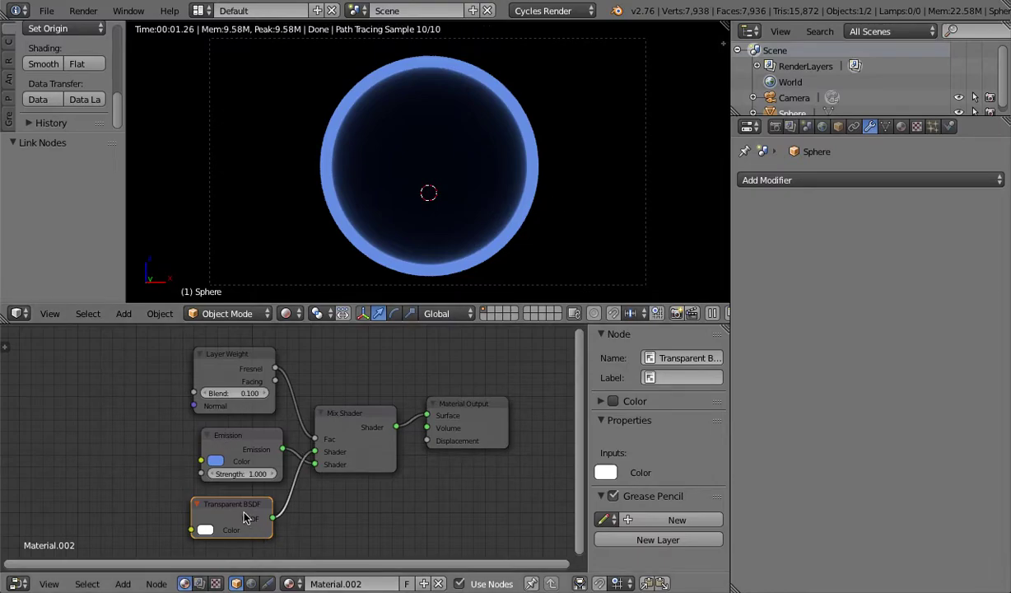
Rearrange the nodes so the Transparent BSDF sits between Layer Weight and Emission, with the Mix Shader beside them.
left_click_drag(244, 512, 257, 503)
left_click_drag(251, 461, 337, 539)
left_click_drag(254, 497, 239, 437)
left_click_drag(300, 515, 211, 480)
scroll(353, 452, "down", 1)
left_click_drag(345, 421, 347, 408)
scroll(348, 416, "down", 1)
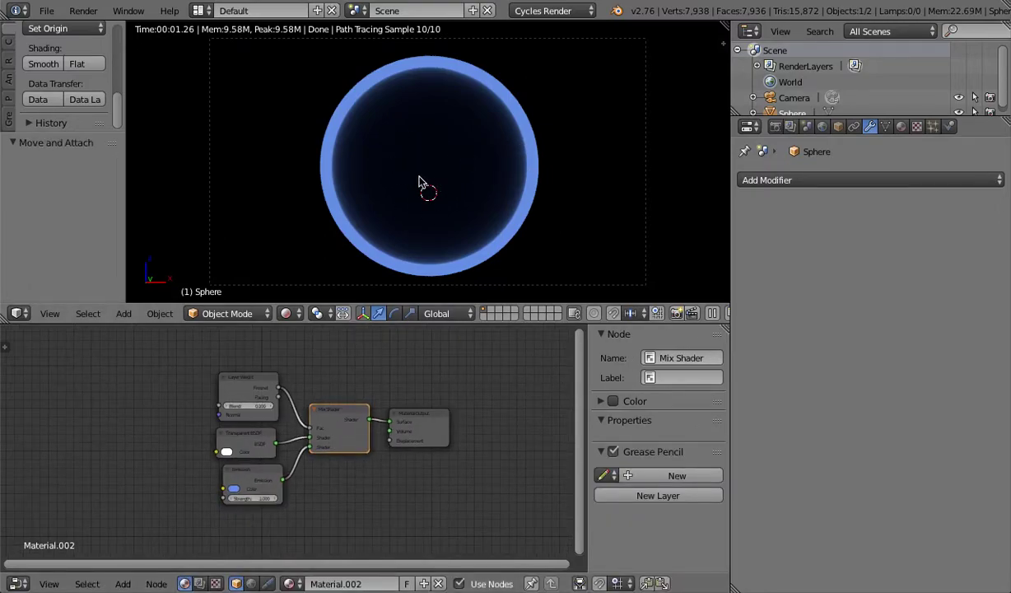
Add a Noise Texture node well to the left of the Layer Weight node.
middle_click_drag(312, 372, 461, 381)
left_click(406, 387)
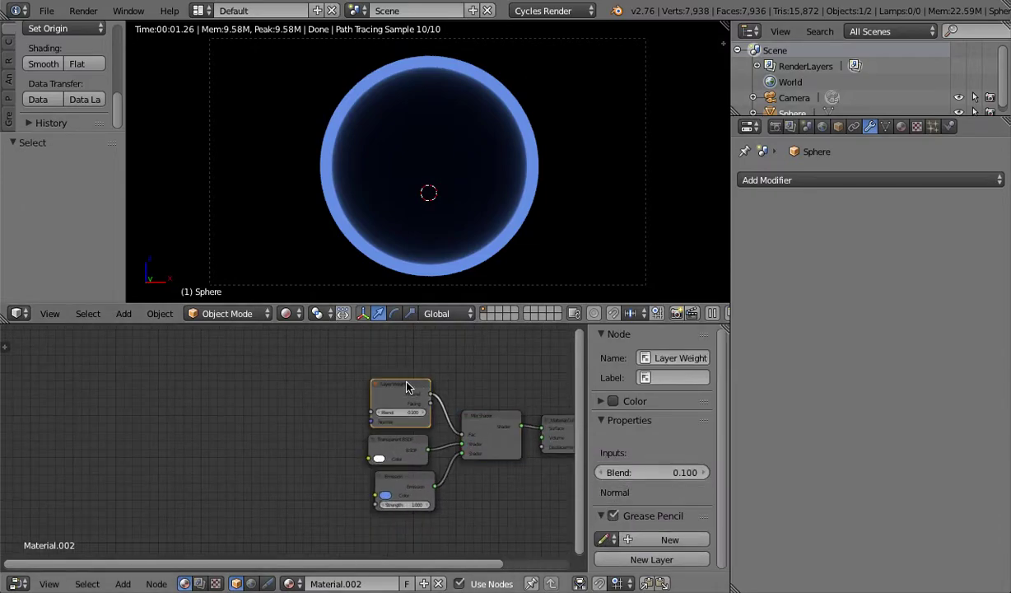
key("shift+a")
left_click(275, 356)
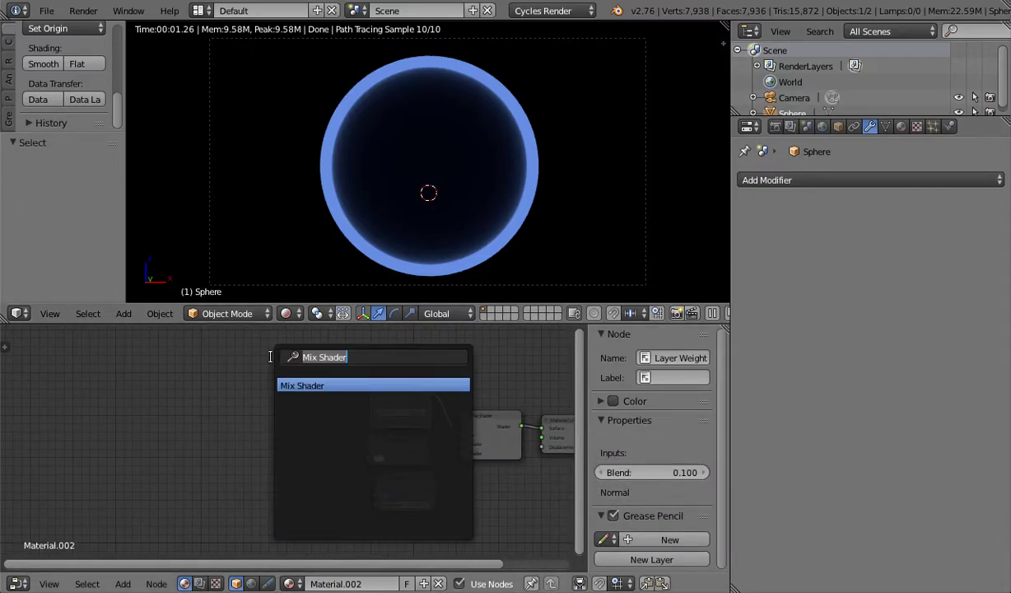
type("noise")
left_click(302, 385)
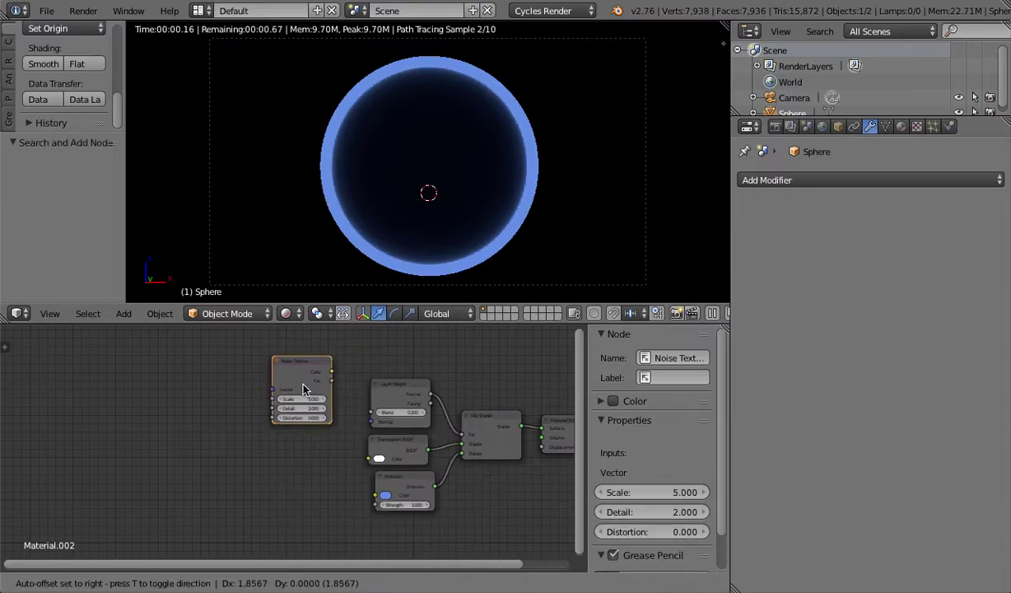
left_click(149, 400)
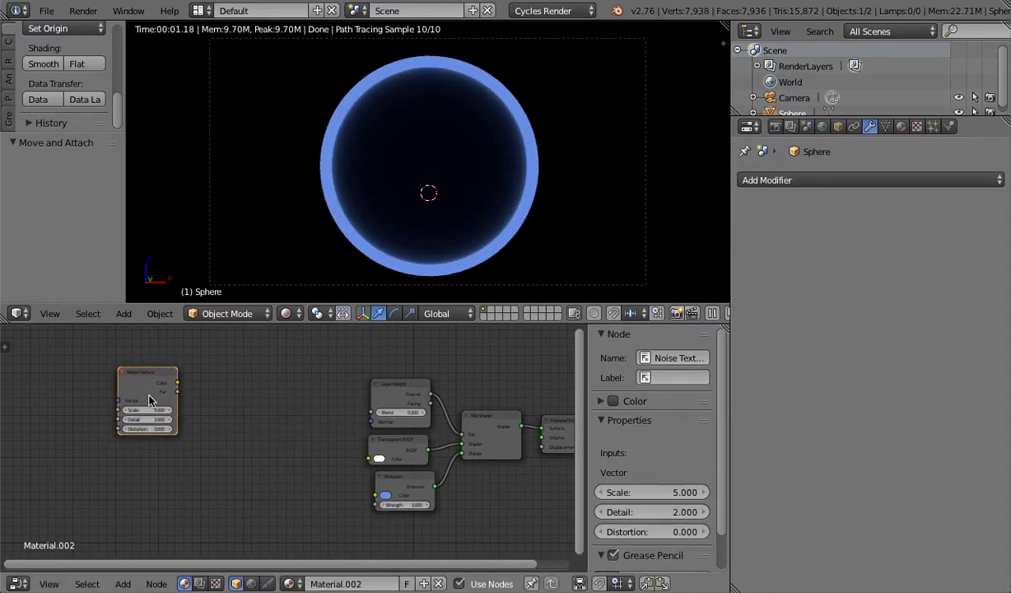
Link the Noise Texture's Color to the Layer Weight's Blend and bring the Noise Texture node closer to it.
left_click_drag(178, 383, 186, 384)
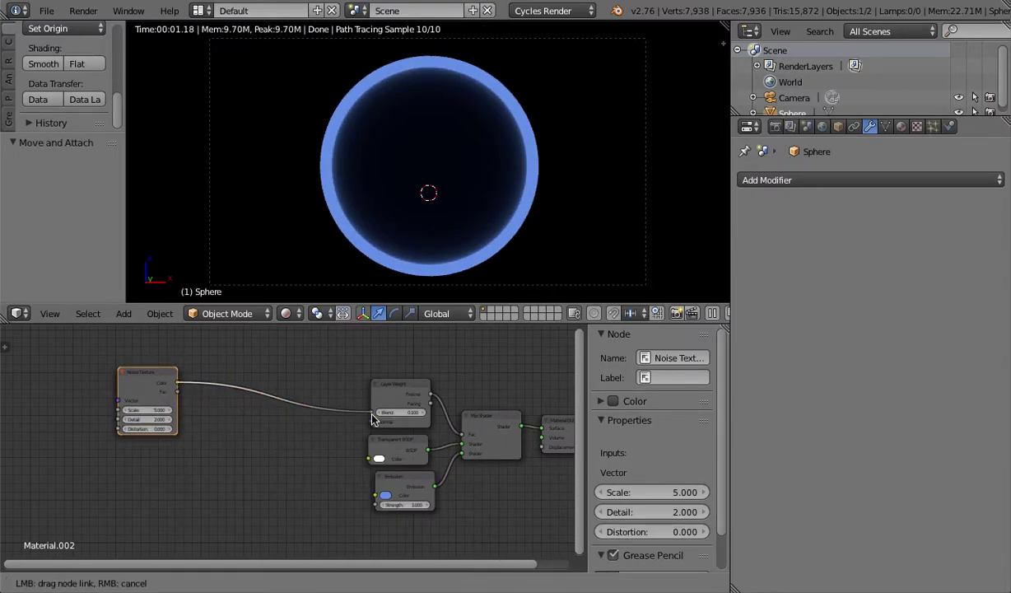
left_click_drag(371, 417, 371, 417)
left_click_drag(136, 389, 269, 433)
scroll(309, 399, "up", 3)
right_click(311, 401)
right_click(311, 433)
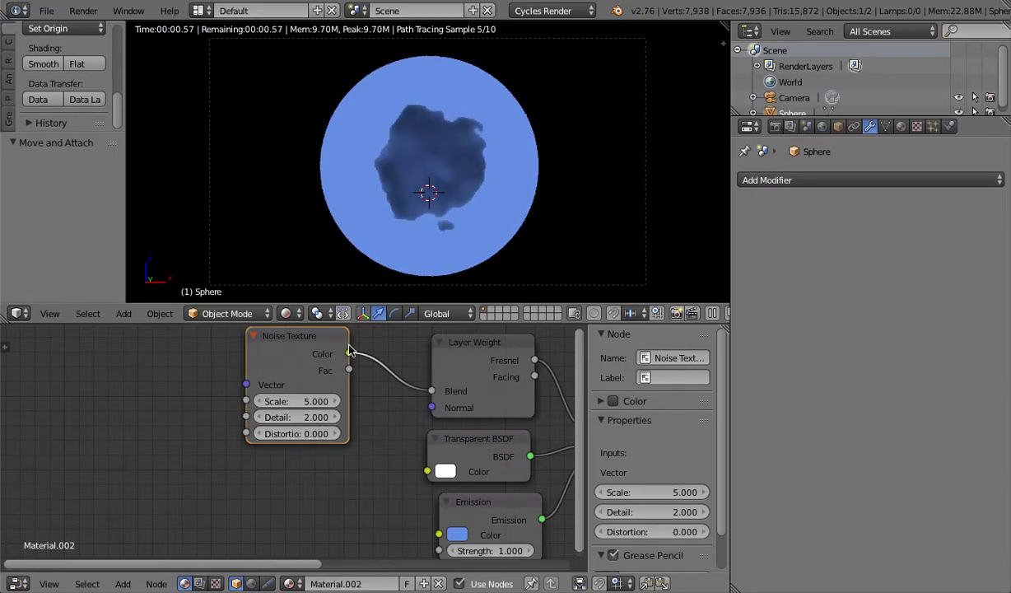
scroll(321, 357, "down", 8)
scroll(383, 410, "up", 3)
Move the Noise Texture node farther left and insert a Math node on its link to Layer Weight.
left_click_drag(298, 393, 115, 386)
key("shift+a")
left_click(201, 359)
type("mat")
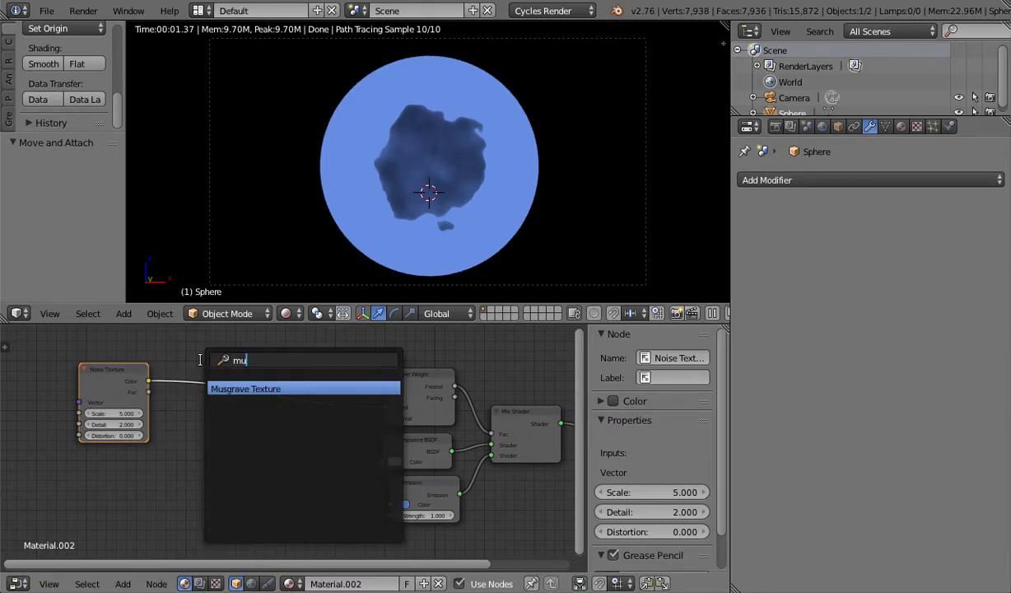
type("h")
key("Return")
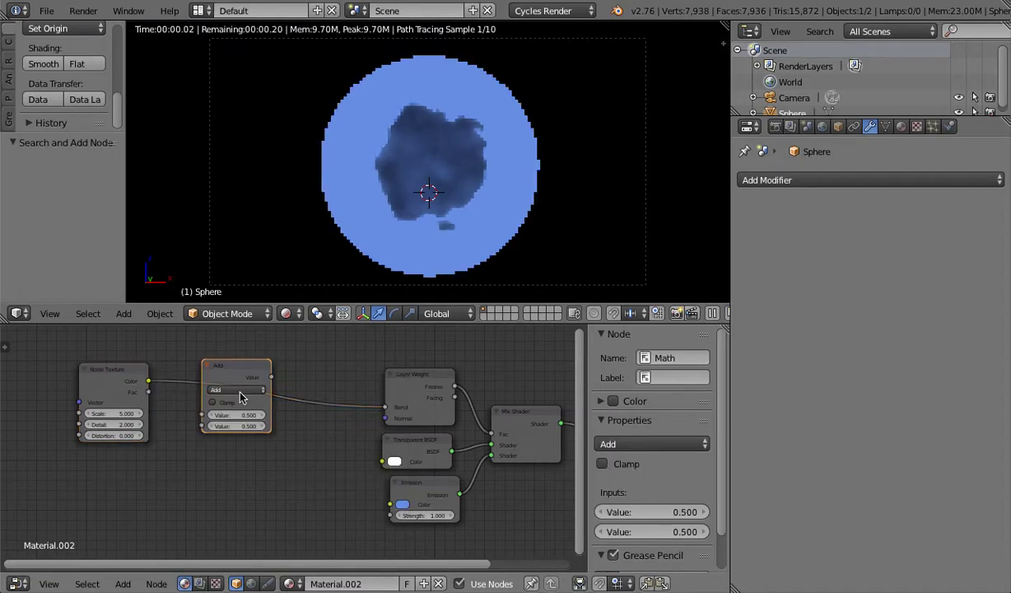
left_click(288, 387)
Set the Math node to Multiply with a value of 0.400 and check the sphere from the side and through the camera.
left_click(294, 394)
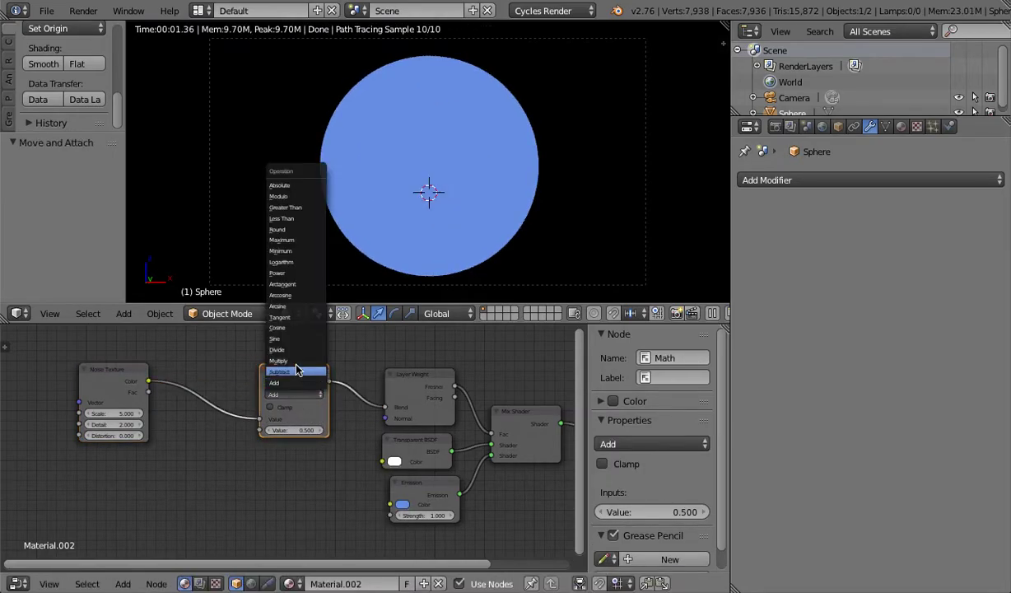
left_click(295, 362)
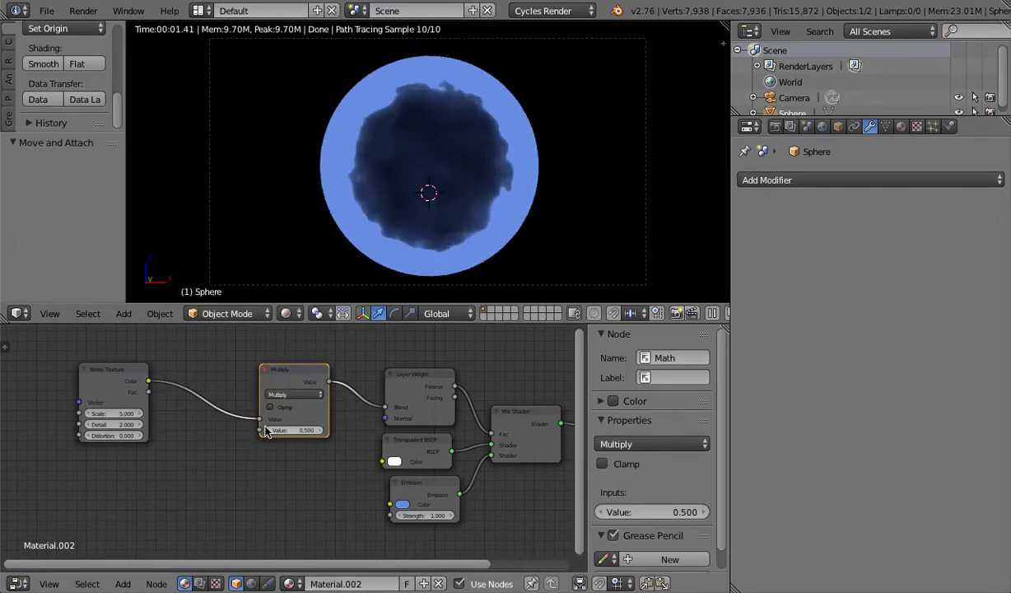
mouse_move(294, 430)
left_mouse_down()
mouse_move(269, 429)
mouse_move(335, 429)
mouse_move(245, 430)
mouse_move(286, 430)
left_mouse_up()
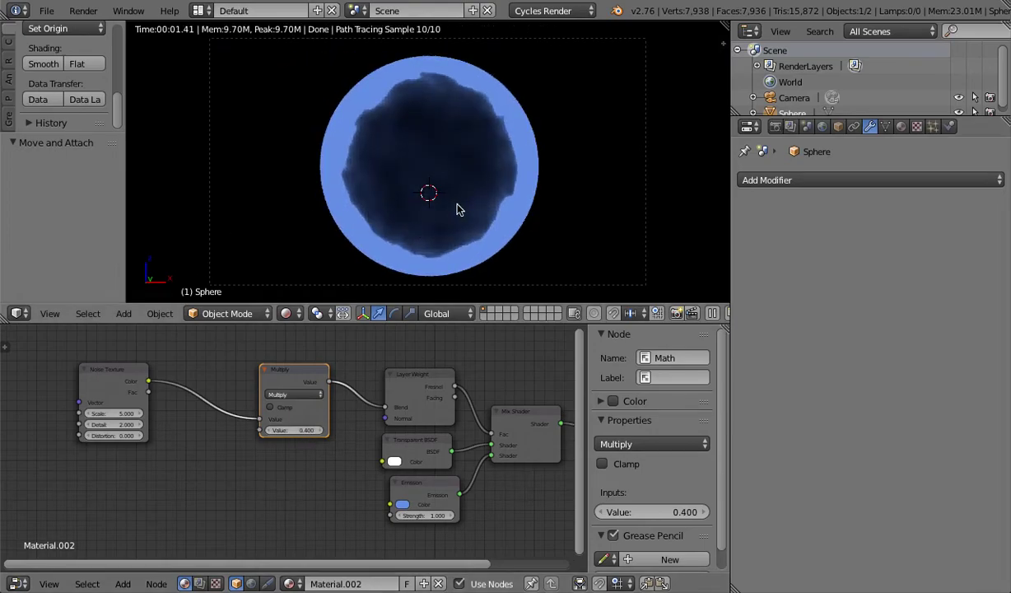
scroll(567, 186, "down", 2)
middle_click_drag(566, 188, 385, 179)
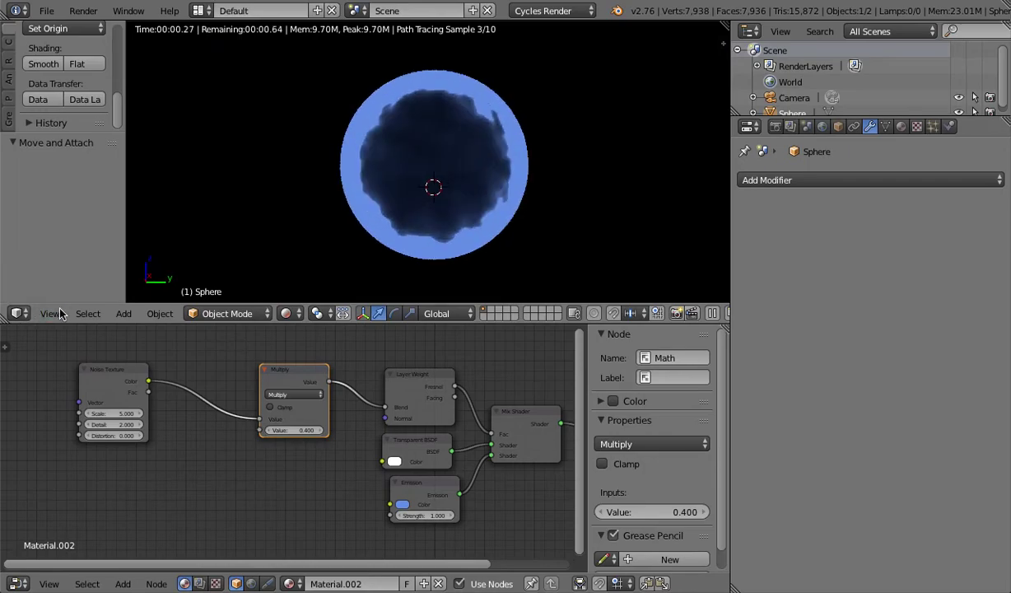
left_click(59, 313)
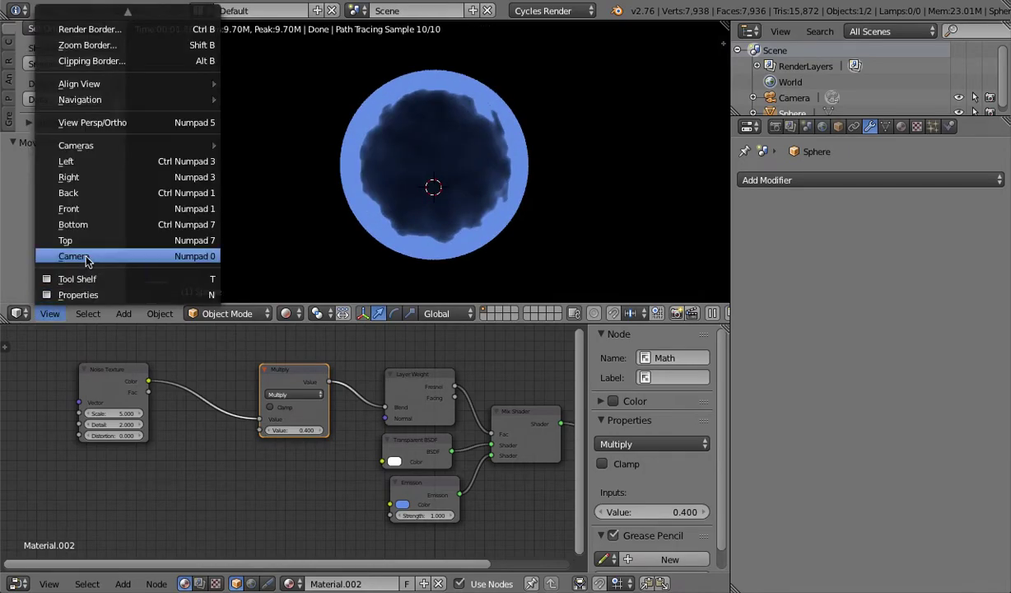
left_click(86, 258)
Move the Noise Texture farther left and insert a duplicate of the Multiply node on its link to the original Multiply.
scroll(244, 440, "down", 3)
middle_click_drag(134, 373, 306, 376)
left_click_drag(303, 389, 86, 402)
middle_click_drag(228, 401, 278, 402)
key("shift+a")
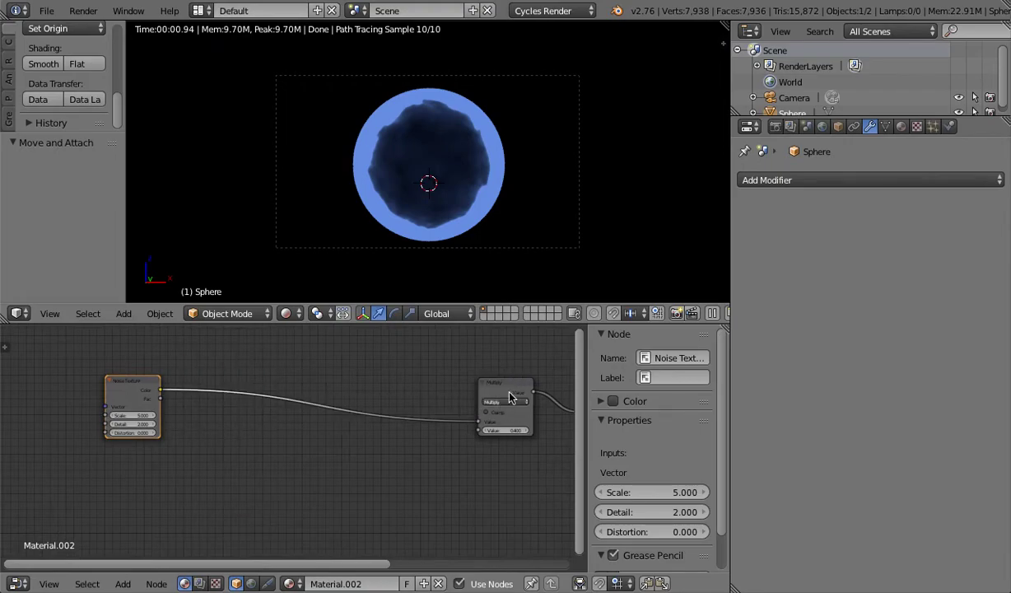
left_click(508, 387)
key("shift+d")
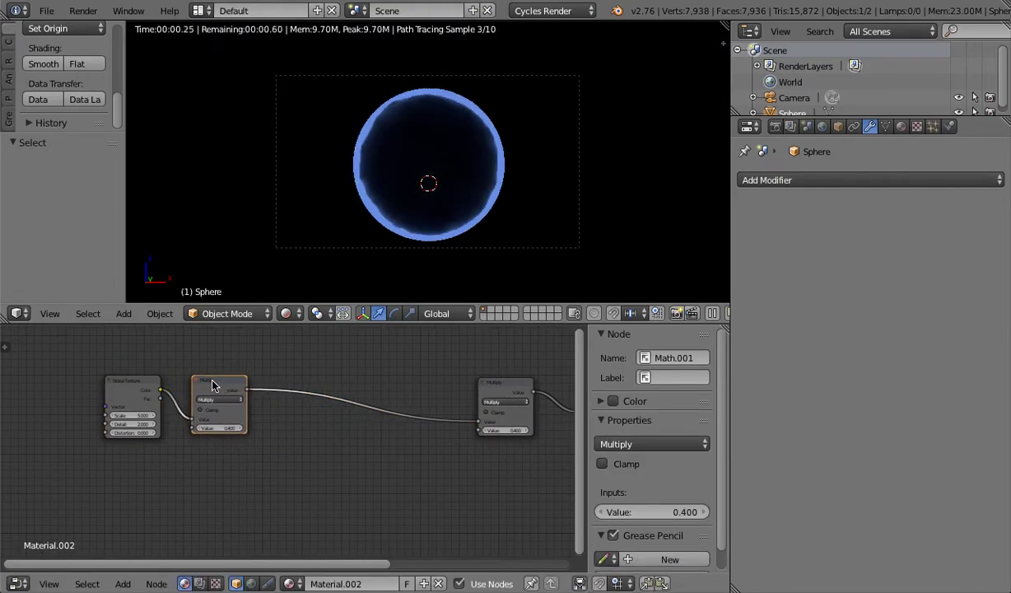
left_click(223, 359)
Duplicate the new Multiply node below itself and link the Noise Texture's Color to the copy's second Value input.
key("shift+d")
left_click(222, 428)
scroll(134, 387, "up", 1)
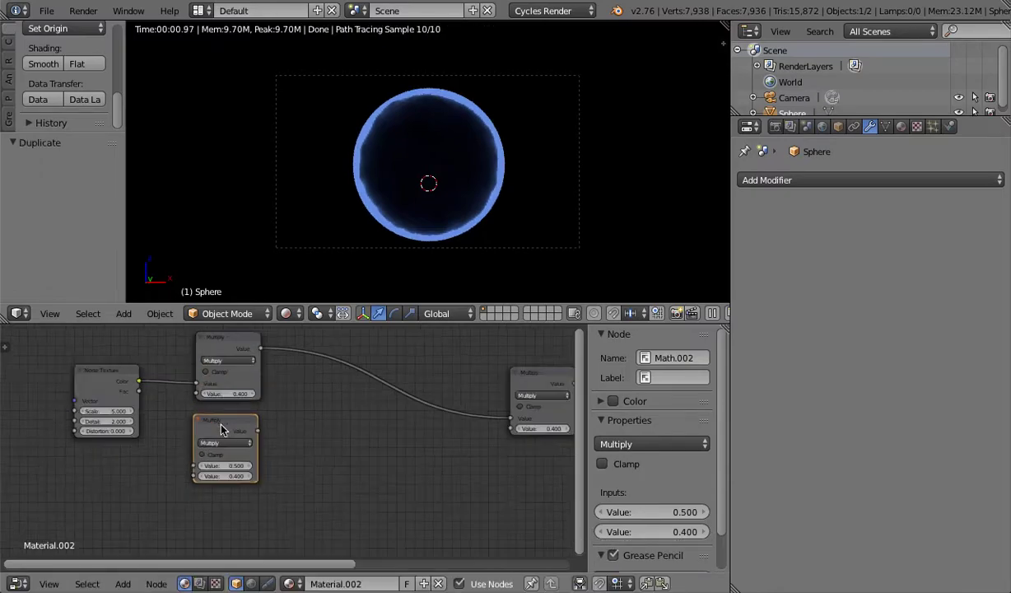
left_click_drag(128, 378, 145, 417)
left_click_drag(185, 479, 185, 479)
Set both duplicated Math nodes to Subtract, with the value 0.500 in the upper one and 0.600 in the lower one.
middle_click_drag(276, 412, 278, 453)
left_click(222, 482)
left_click(223, 461)
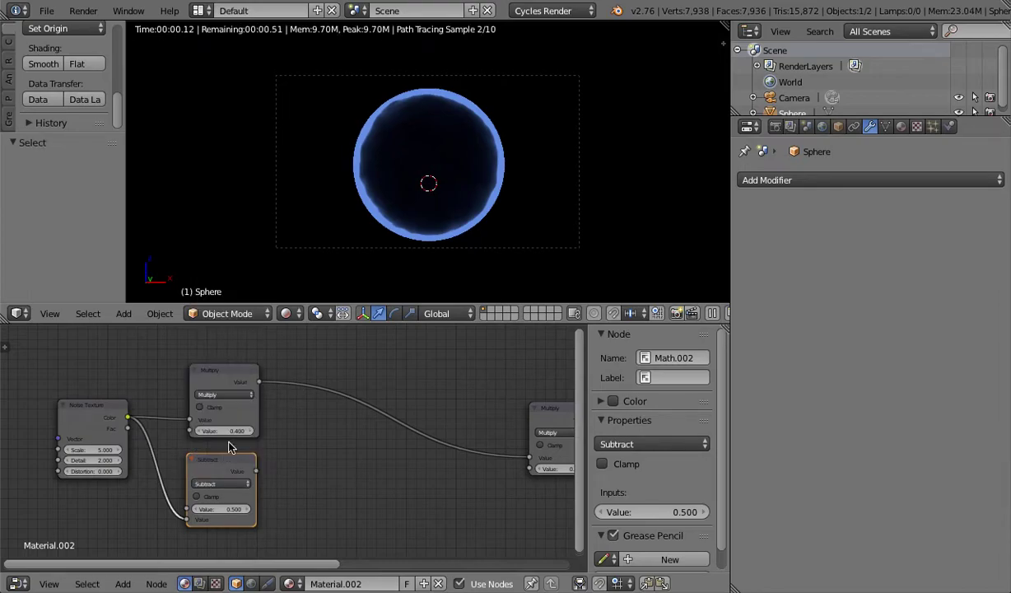
left_click(229, 396)
left_click(220, 370)
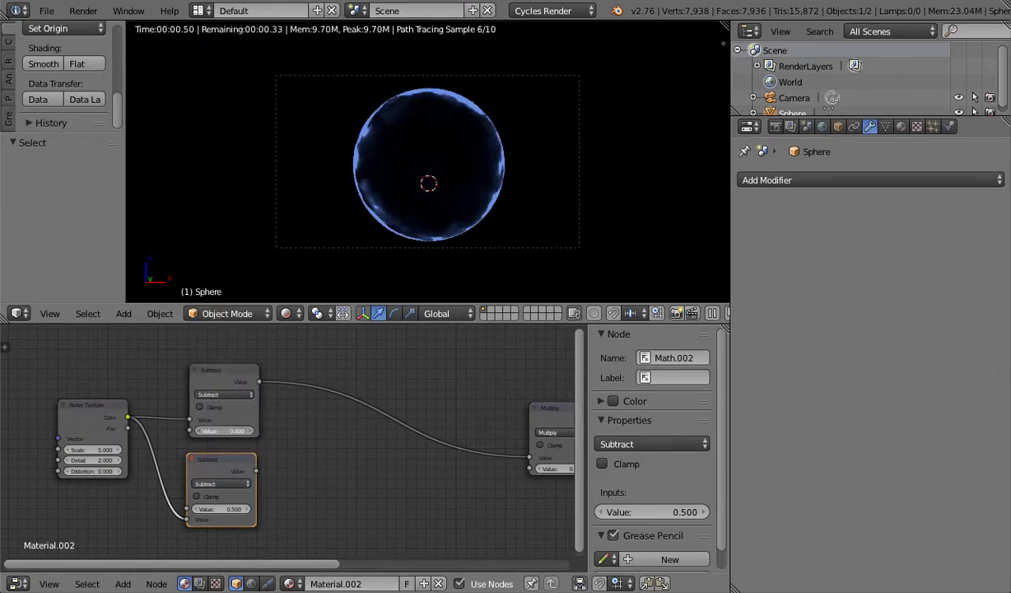
left_click(249, 509)
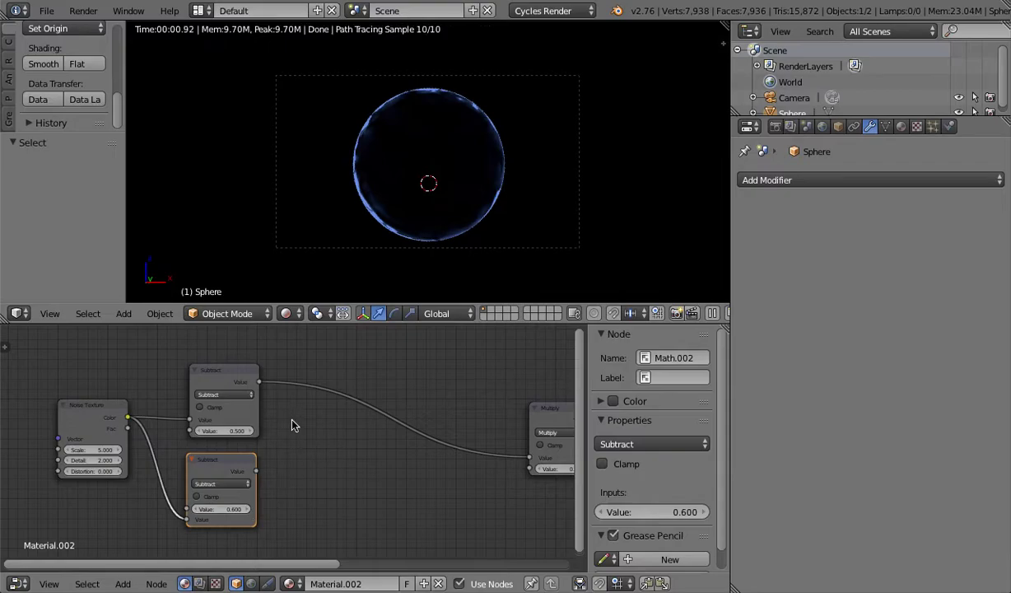
mouse_move(219, 431)
left_mouse_down()
mouse_move(212, 431)
mouse_move(220, 431)
left_mouse_up()
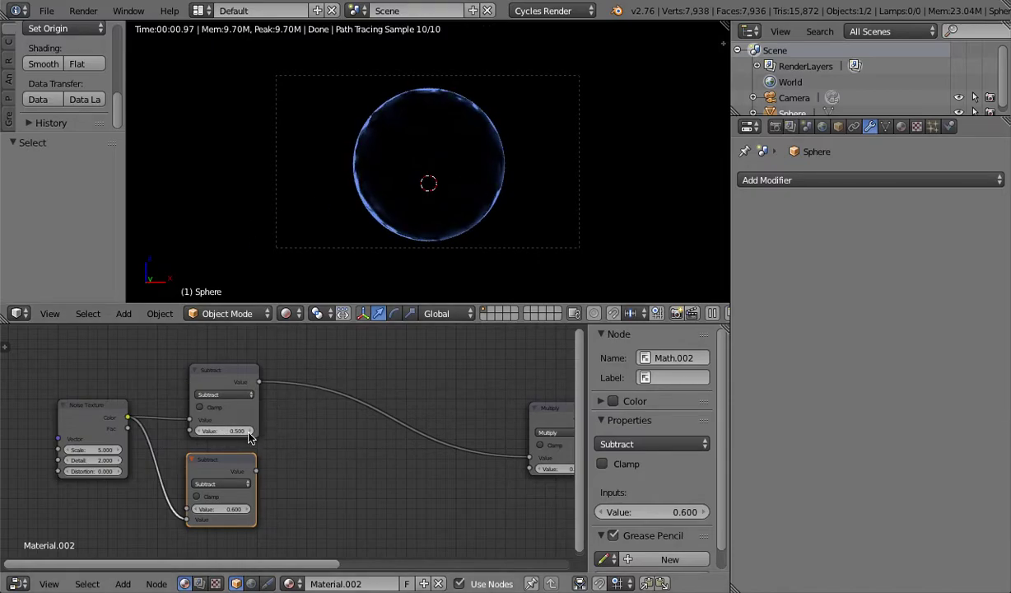
key("shift+a")
left_click(305, 392)
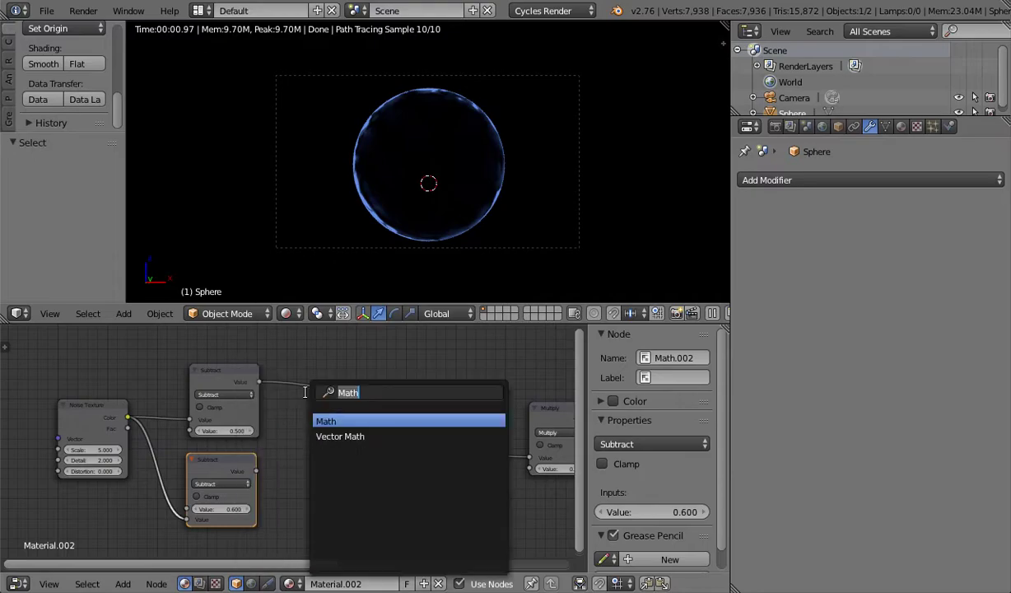
key("Escape")
Duplicate the upper Subtract node and link the lower Subtract's output to the copy's second Value input.
left_click(228, 368)
key("shift+d")
left_click(323, 407)
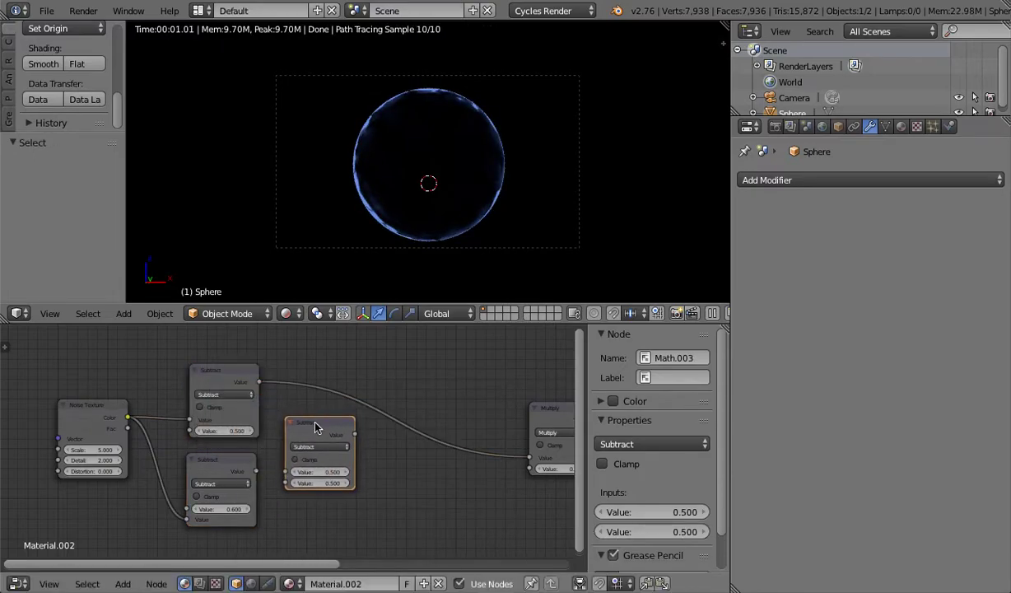
mouse_move(316, 423)
left_mouse_down()
mouse_move(328, 390)
mouse_move(305, 425)
left_mouse_up()
left_click_drag(257, 472, 291, 484)
Insert the copied node on the link between the upper Subtract and Multiply, and set its operation to Maximum.
left_click_drag(311, 420, 312, 392)
left_click(321, 418)
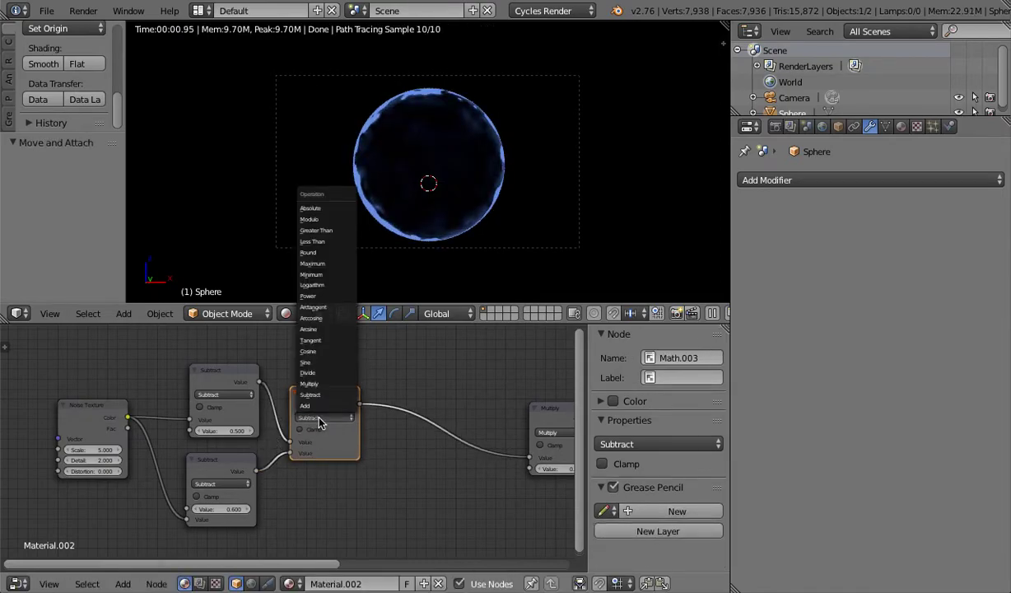
left_click(312, 264)
Try a value of 1.200 in the lower Subtract node, restore it, and test the upper one's value.
scroll(288, 436, "up", 1)
left_click_drag(286, 452, 290, 456)
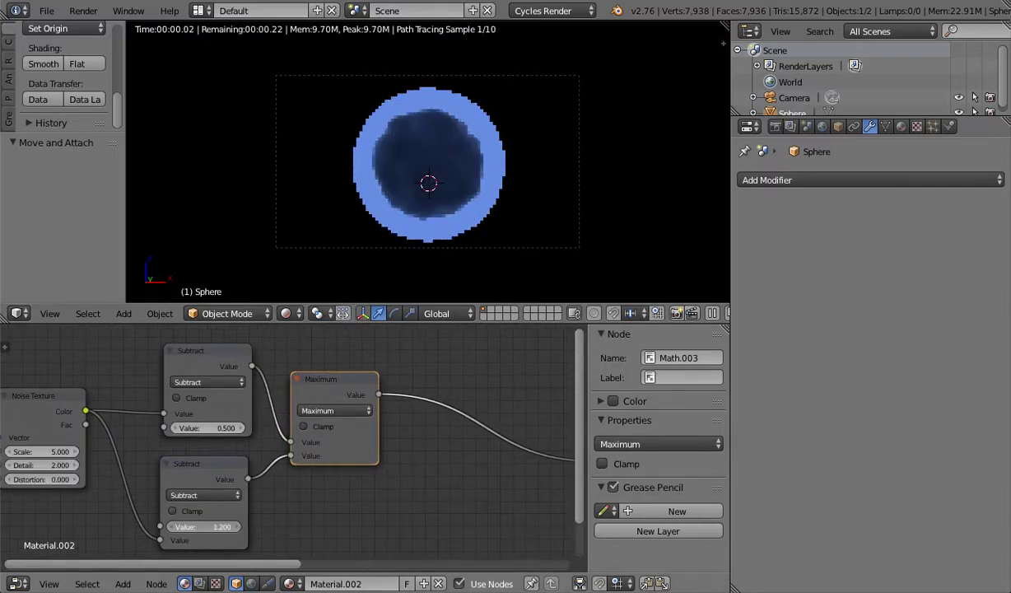
mouse_move(208, 429)
left_mouse_down()
mouse_move(247, 428)
mouse_move(210, 429)
left_mouse_up()
scroll(296, 435, "down", 3)
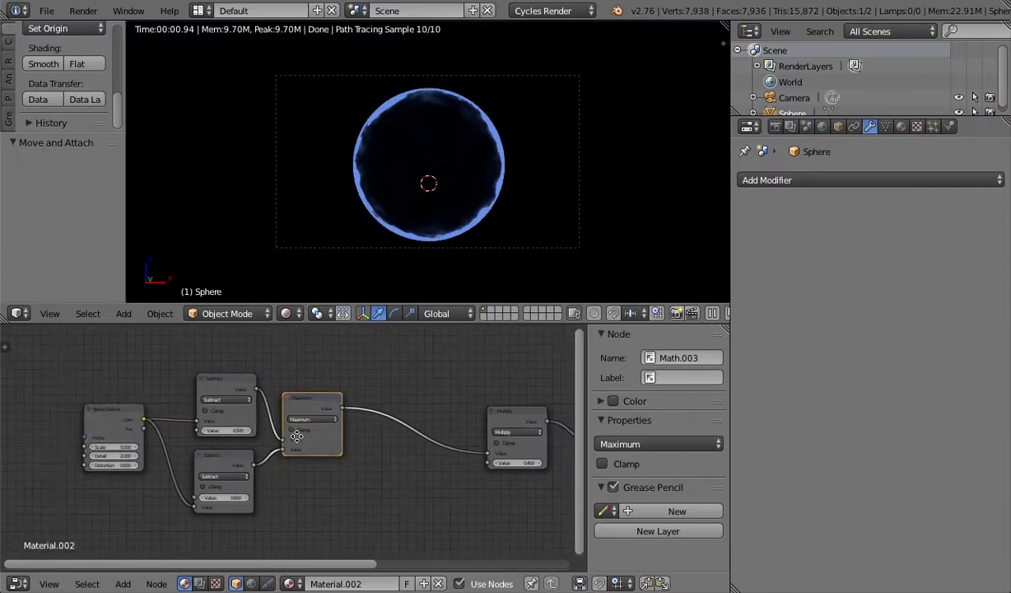
middle_click_drag(398, 437, 319, 430)
key("shift+a")
left_click(323, 416)
type("min")
key("BackSpace")
key("BackSpace")
key("BackSpace")
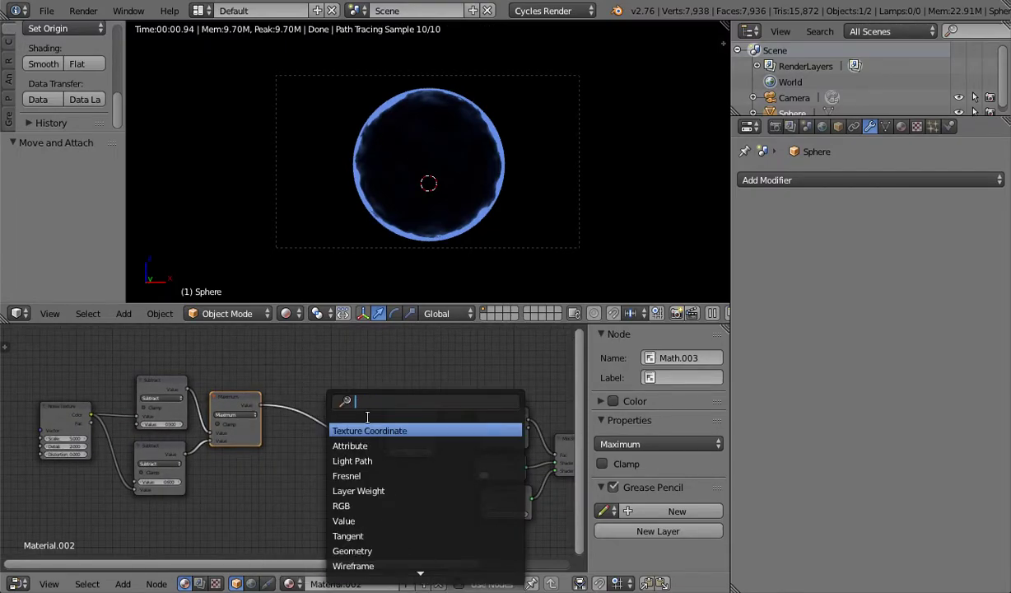
key("Escape")
Insert a duplicate of the Maximum node on its link to Multiply and set the copy to Minimum.
key("shift+d")
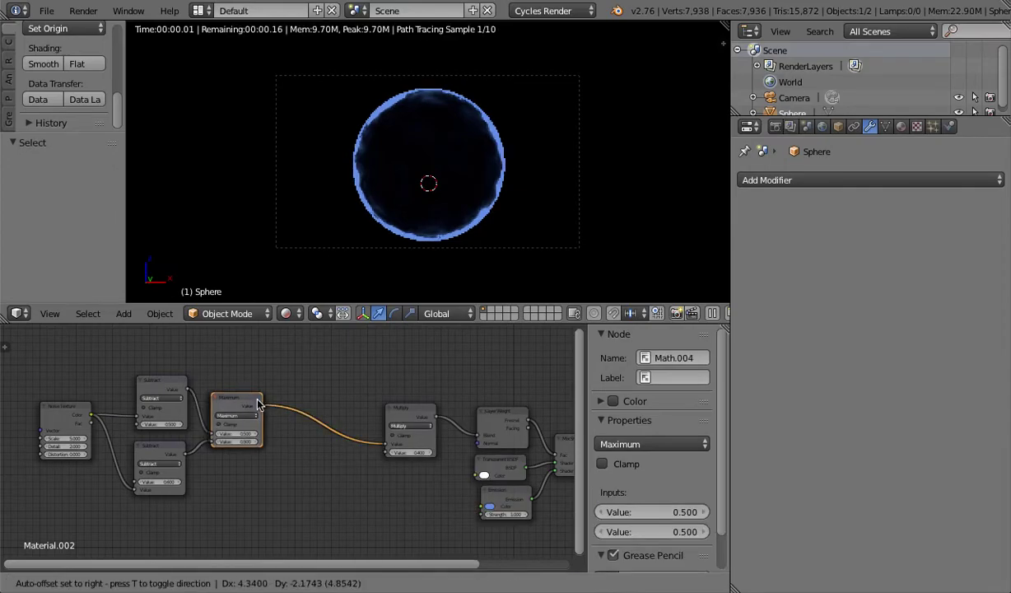
left_click(331, 409)
scroll(331, 409, "up", 2)
left_click(324, 423)
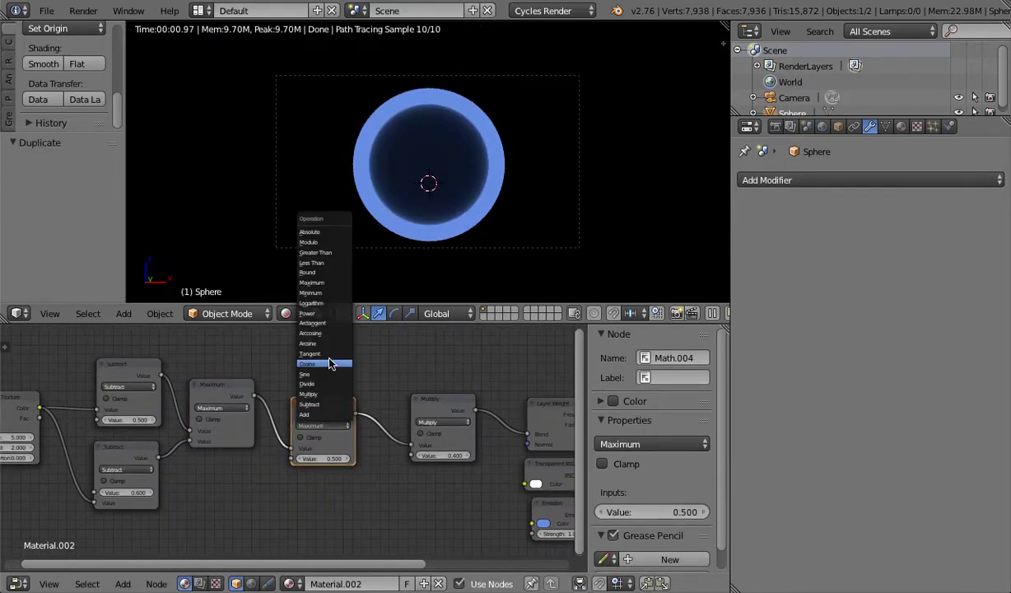
left_click(326, 294)
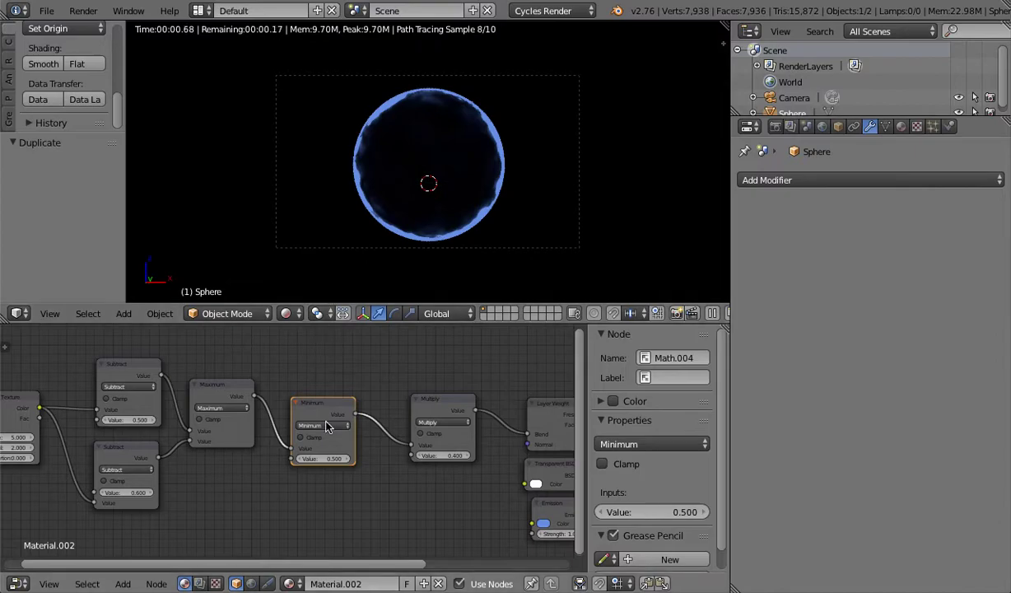
Set the Multiply node's value to 1.100 and the Noise Texture's scale to 6.1.
left_click_drag(429, 455, 445, 455)
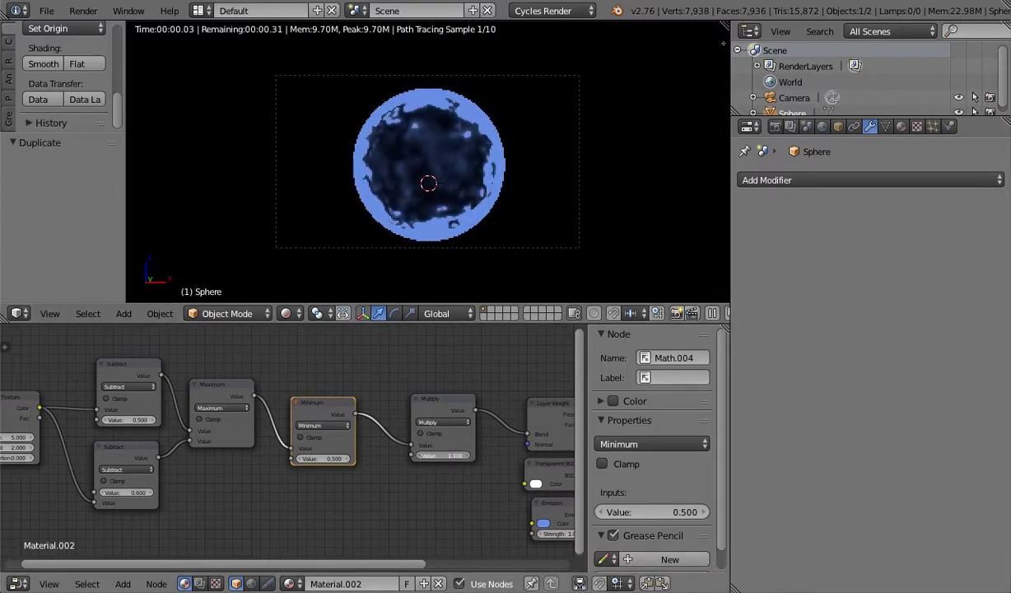
left_click_drag(444, 454, 423, 454)
middle_click_drag(253, 481, 559, 513)
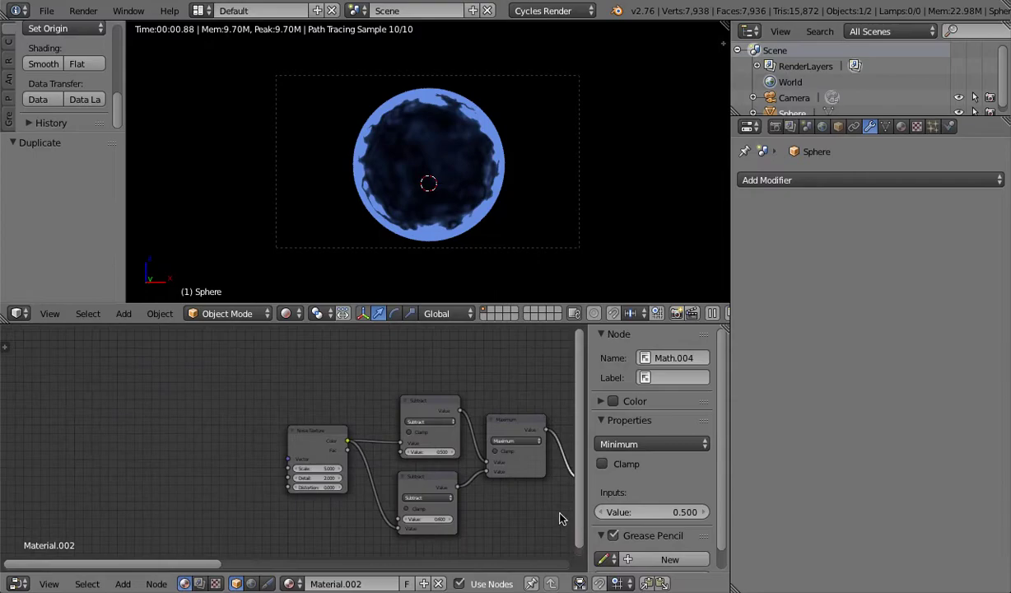
scroll(341, 465, "up", 8)
middle_click_drag(341, 465, 381, 467)
scroll(373, 480, "up", 1)
left_click(361, 480)
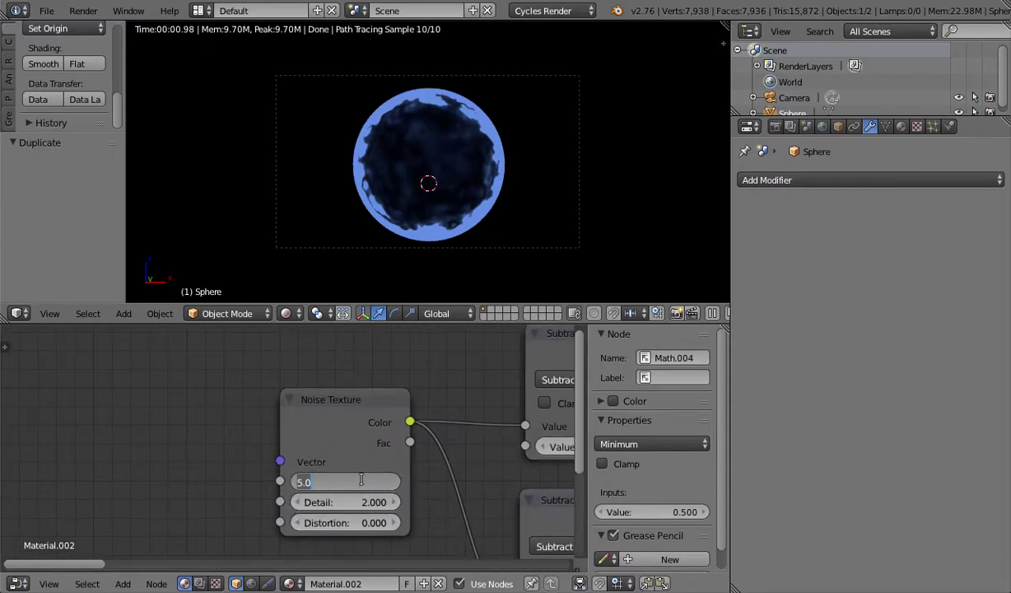
type("6.1")
key("Return")
Set the lower Subtract node's value to 0.500.
scroll(501, 473, "down", 1)
middle_click_drag(501, 473, 282, 448)
scroll(402, 468, "down", 3)
middle_click_drag(402, 469, 215, 453)
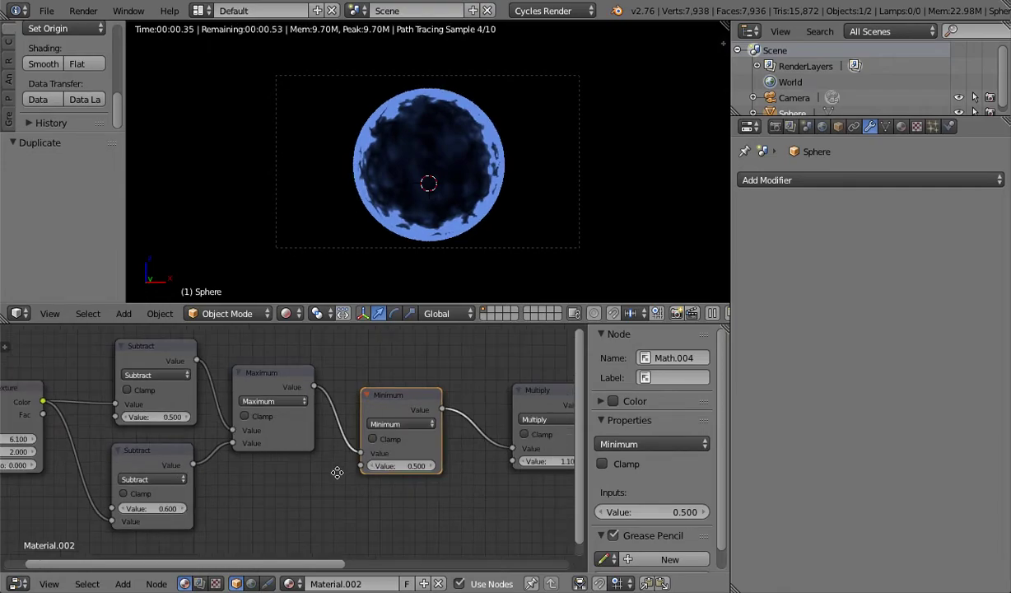
middle_click_drag(337, 473, 317, 473)
middle_click_drag(460, 471, 375, 472)
mouse_move(316, 469)
left_mouse_down()
mouse_move(324, 468)
mouse_move(315, 469)
left_mouse_up()
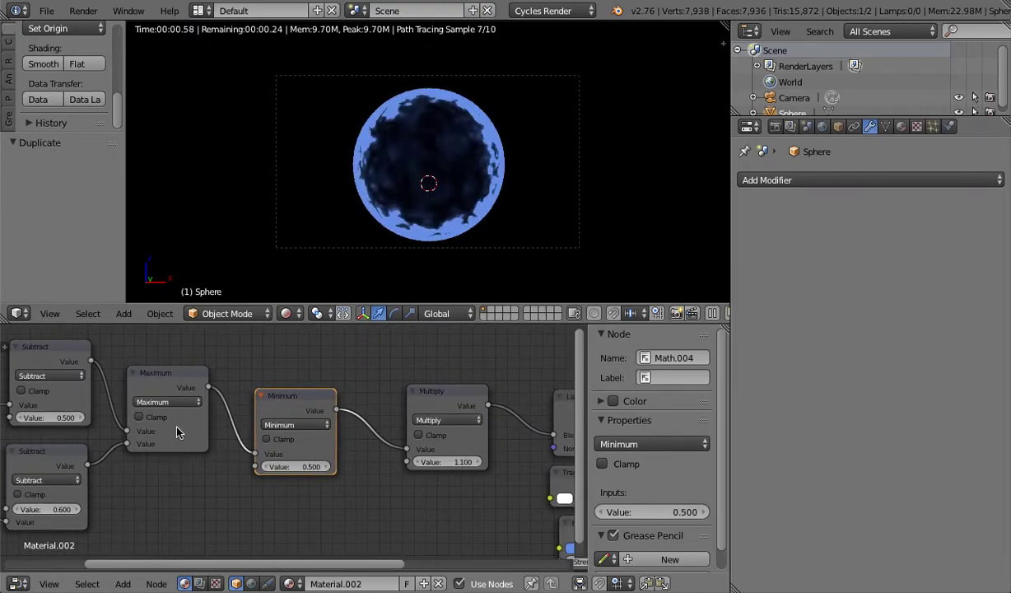
middle_click_drag(129, 452, 278, 452)
scroll(278, 452, "up", 1)
left_click_drag(198, 514, 182, 514)
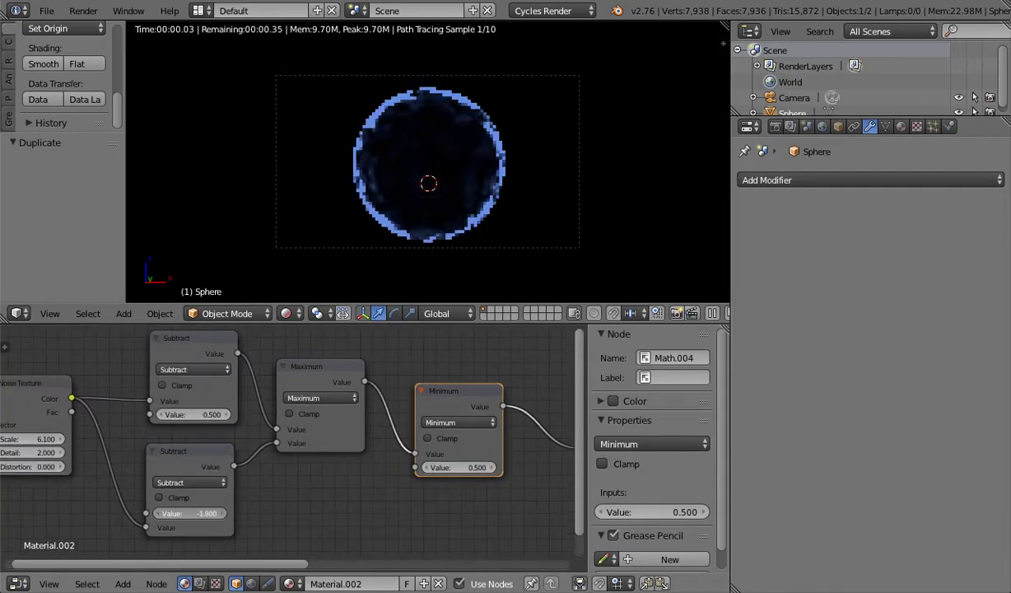
key("Escape")
left_click(155, 515)
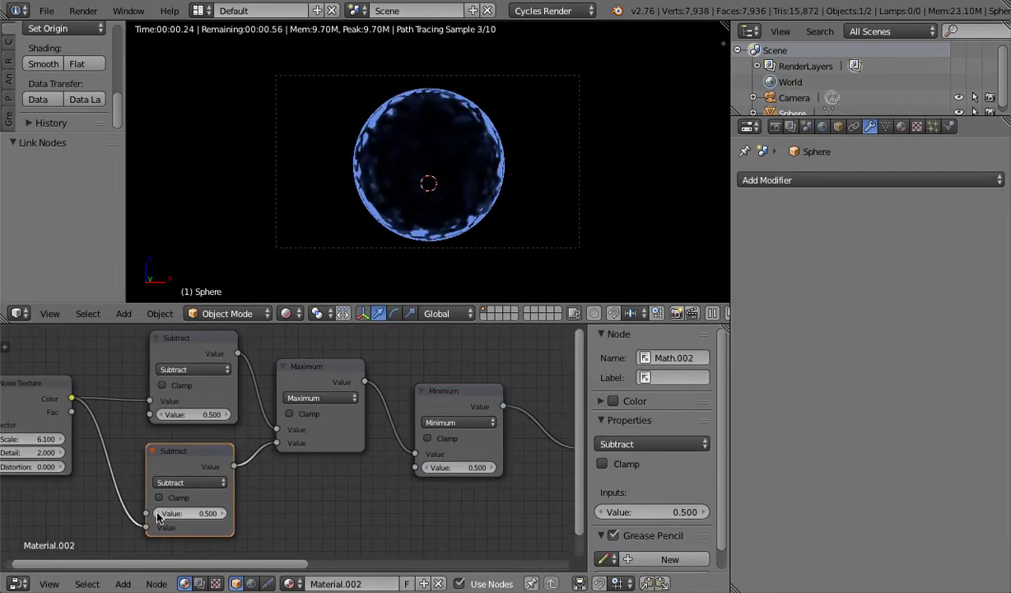
Raise the Multiply node's value to 2.400.
scroll(494, 468, "down", 3)
middle_click_drag(560, 478, 294, 453)
scroll(293, 454, "up", 2)
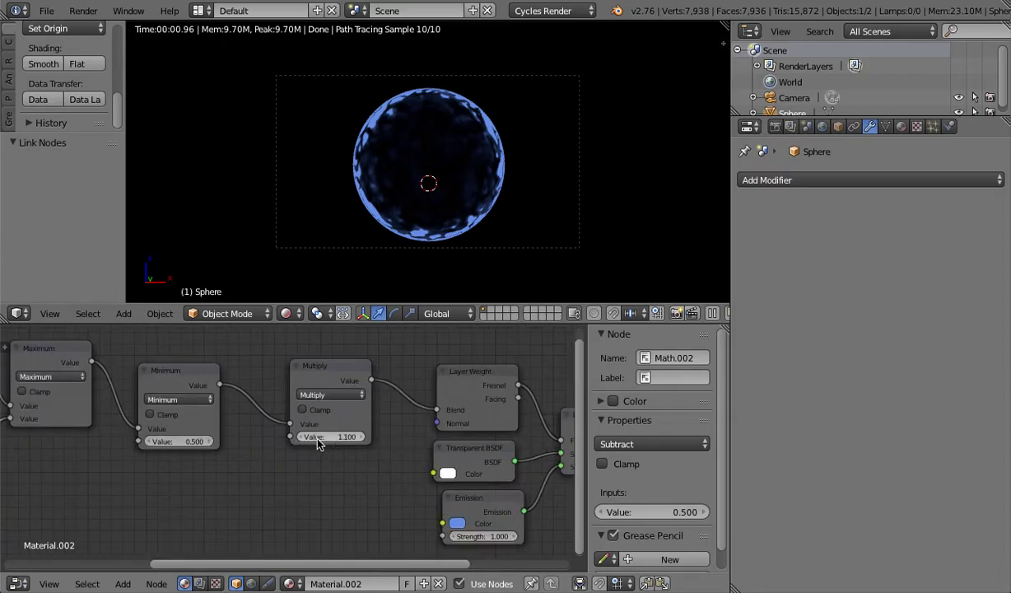
left_click_drag(319, 440, 345, 436)
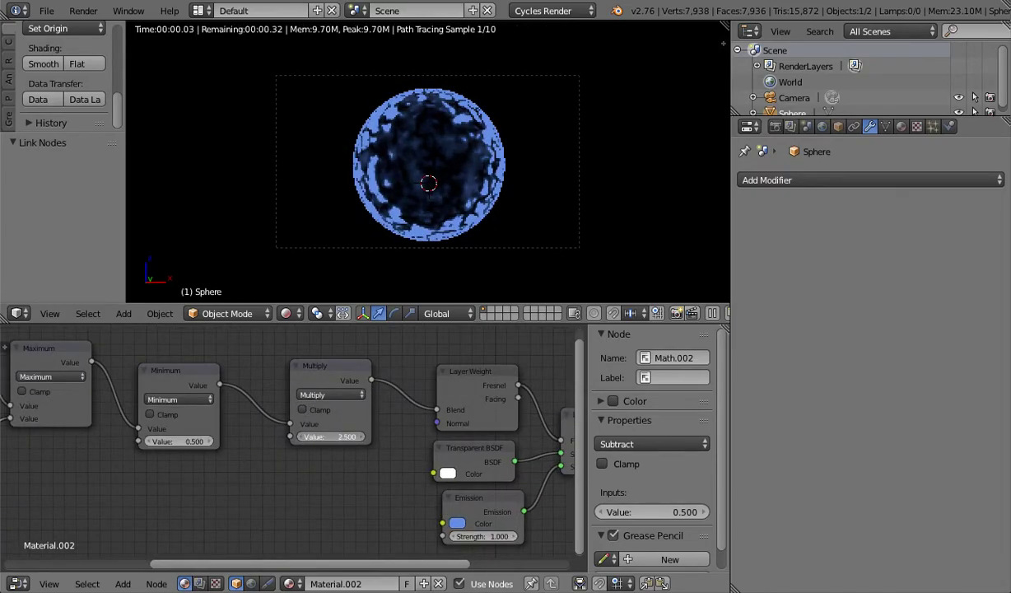
Try a value of 0.600 in the lower Subtract node and undo it.
scroll(148, 426, "down", 2)
middle_click_drag(50, 417, 295, 447)
scroll(295, 447, "up", 5)
left_click_drag(202, 418, 210, 419)
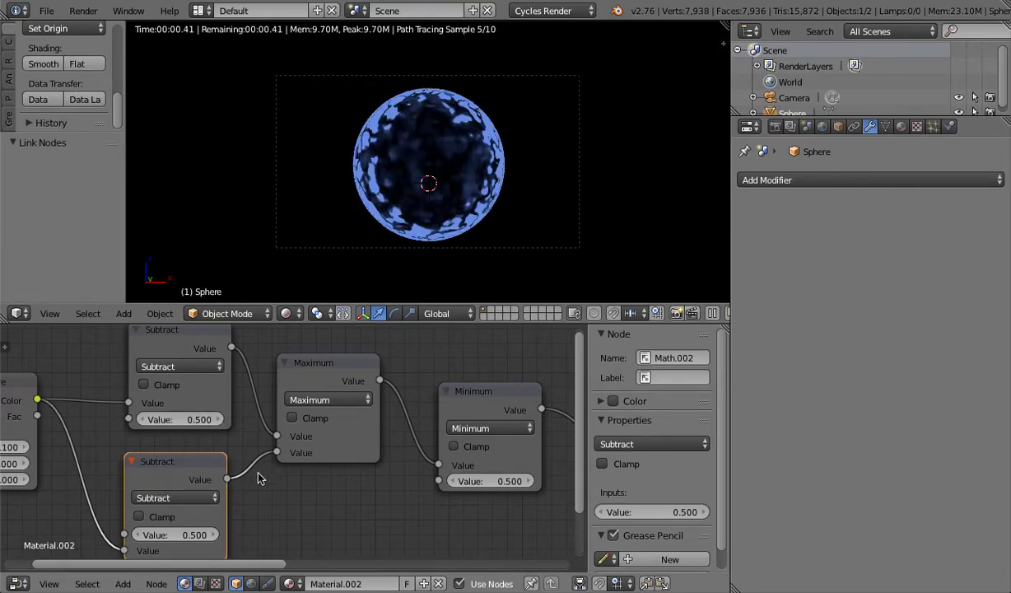
scroll(263, 465, "up", 1)
left_click(211, 531)
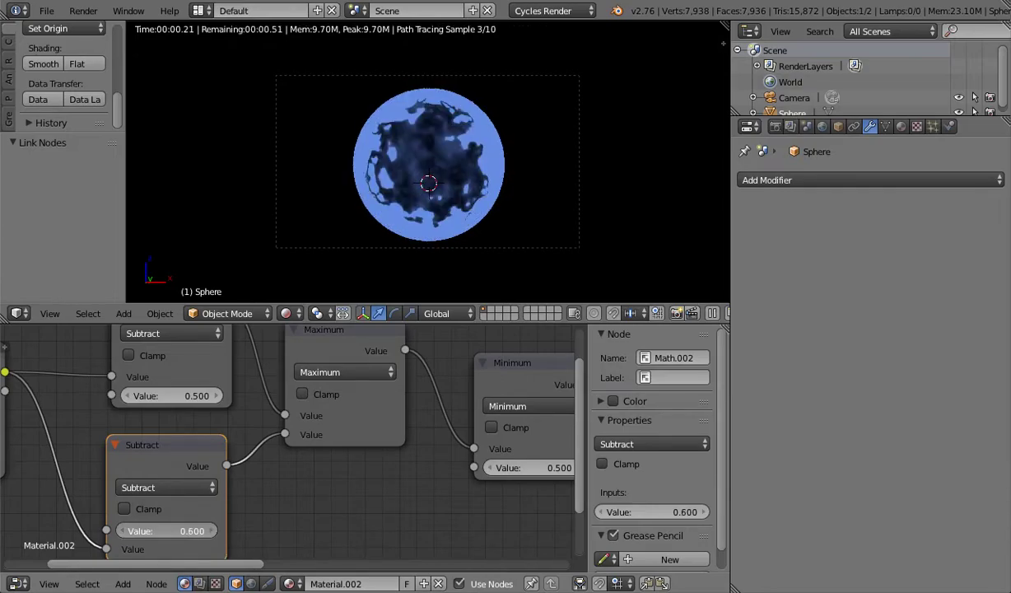
key("ctrl+z")
scroll(433, 505, "down", 3)
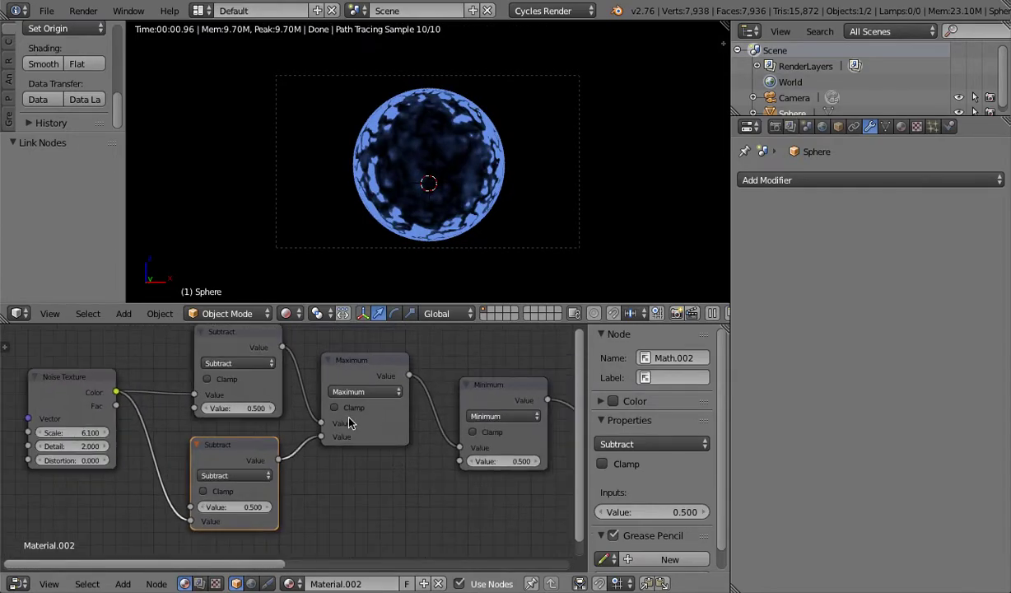
Set the Multiply node's value to 2.800.
scroll(424, 465, "down", 2)
middle_click_drag(424, 465, 338, 459)
scroll(289, 458, "up", 3)
scroll(189, 445, "down", 3)
left_click(141, 392)
left_click(141, 391)
middle_click_drag(359, 511, 177, 517)
scroll(329, 492, "up", 3)
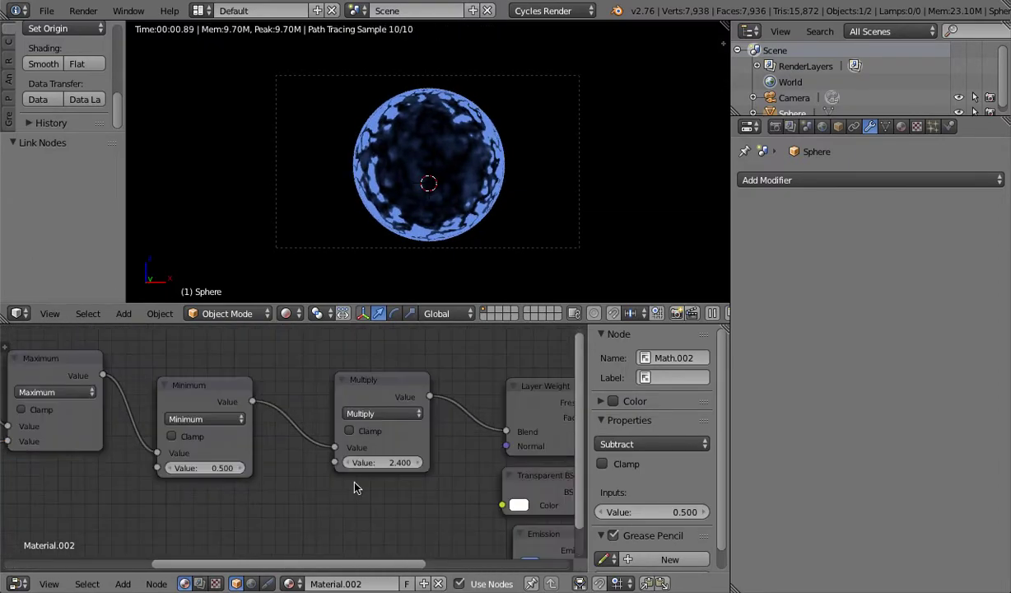
left_click_drag(381, 465, 428, 464)
Lower the Noise Texture's scale to 5.400.
scroll(115, 468, "down", 2)
middle_click_drag(115, 468, 492, 474)
scroll(330, 468, "up", 3)
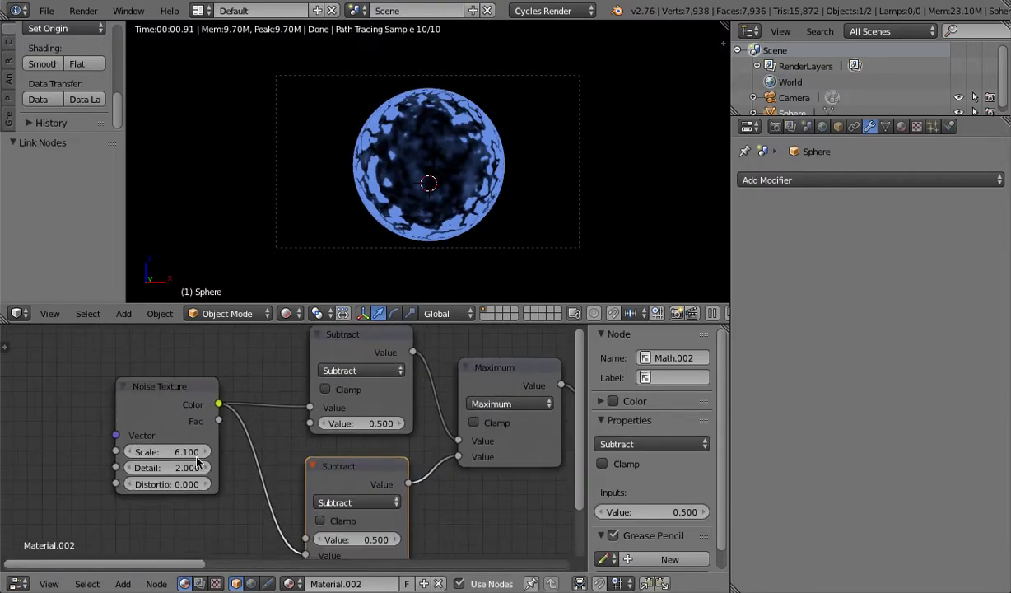
left_click_drag(196, 456, 172, 455)
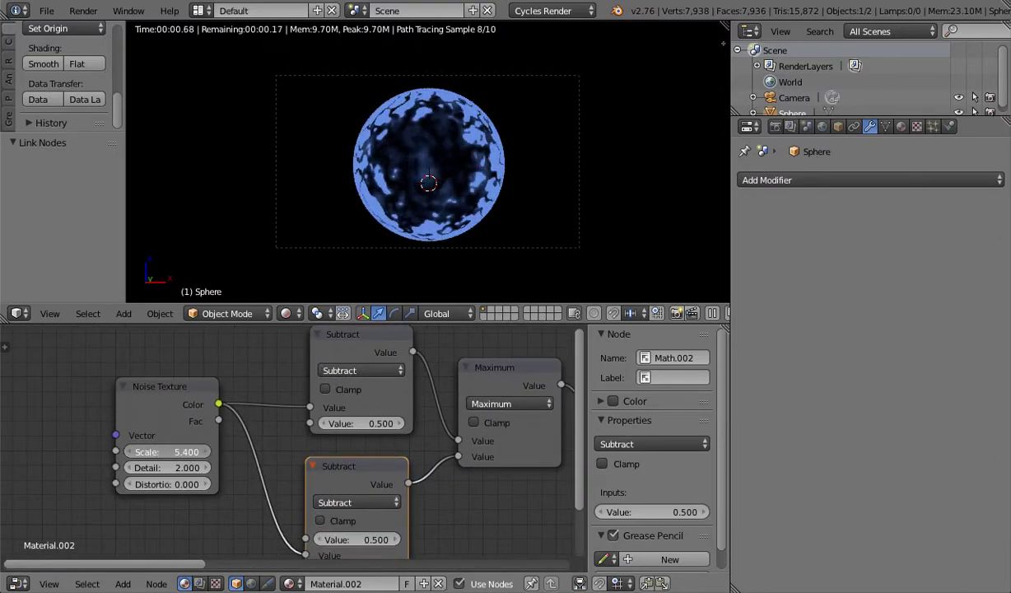
Inspect the sphere from the side, set the Noise Texture's detail to 16.000 and return to the camera view.
middle_click_drag(517, 199, 395, 220)
scroll(428, 206, "up", 8)
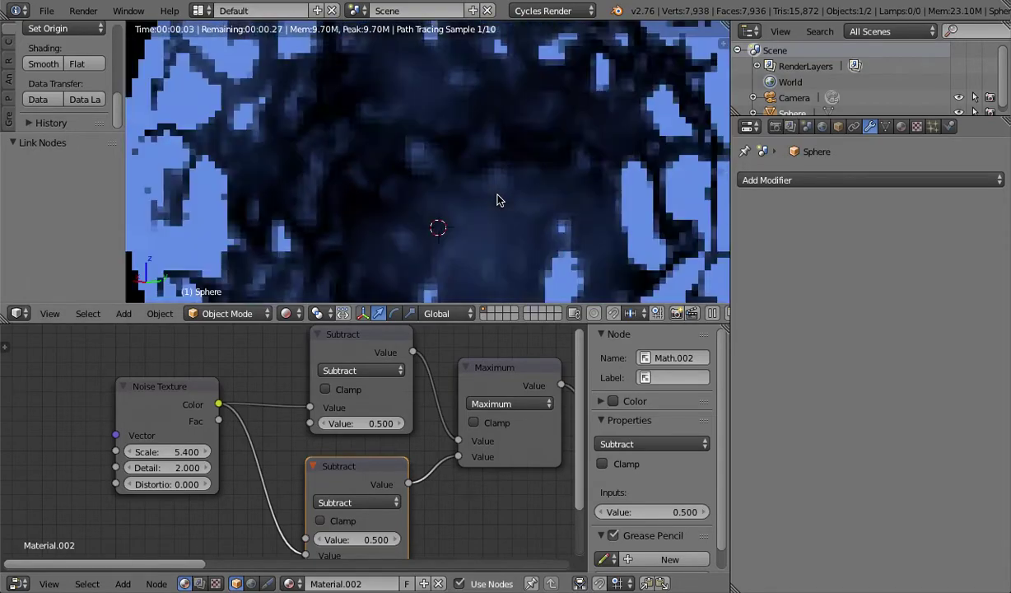
scroll(461, 247, "down", 7)
scroll(198, 428, "up", 1)
scroll(202, 430, "up", 5)
middle_click_drag(251, 433, 278, 420)
left_click_drag(200, 470, 313, 475)
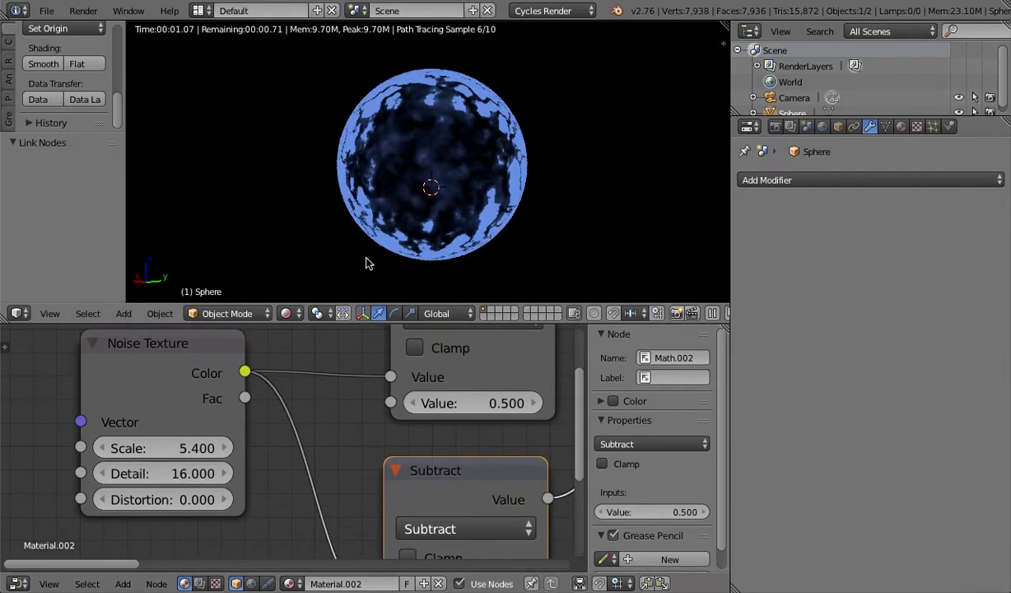
left_click(49, 313)
left_click(65, 254)
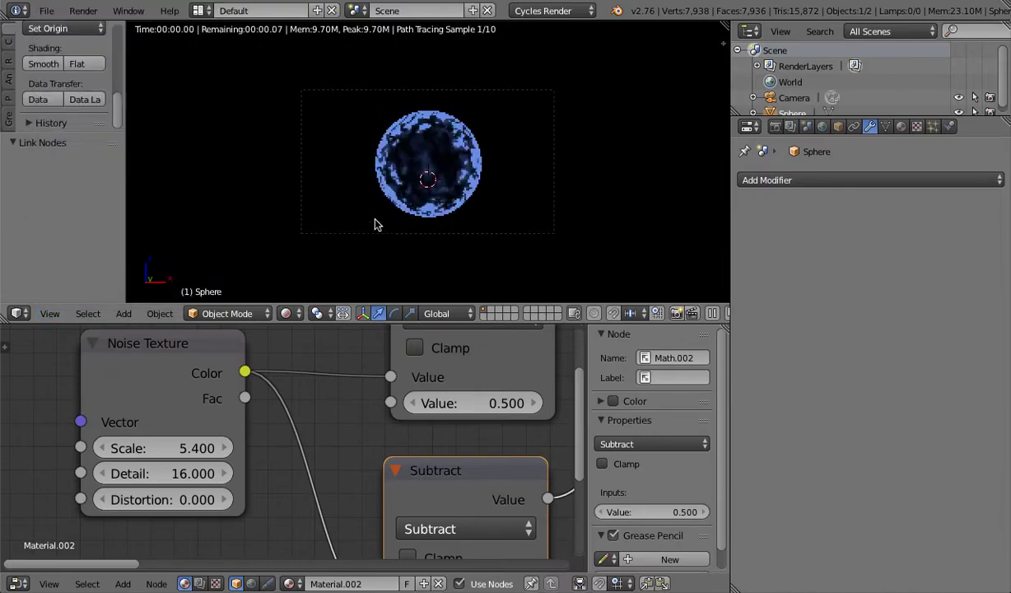
Try a different value in the Multiply node and cancel the change.
scroll(494, 442, "down", 1)
middle_click_drag(494, 442, 197, 383)
scroll(309, 405, "down", 10)
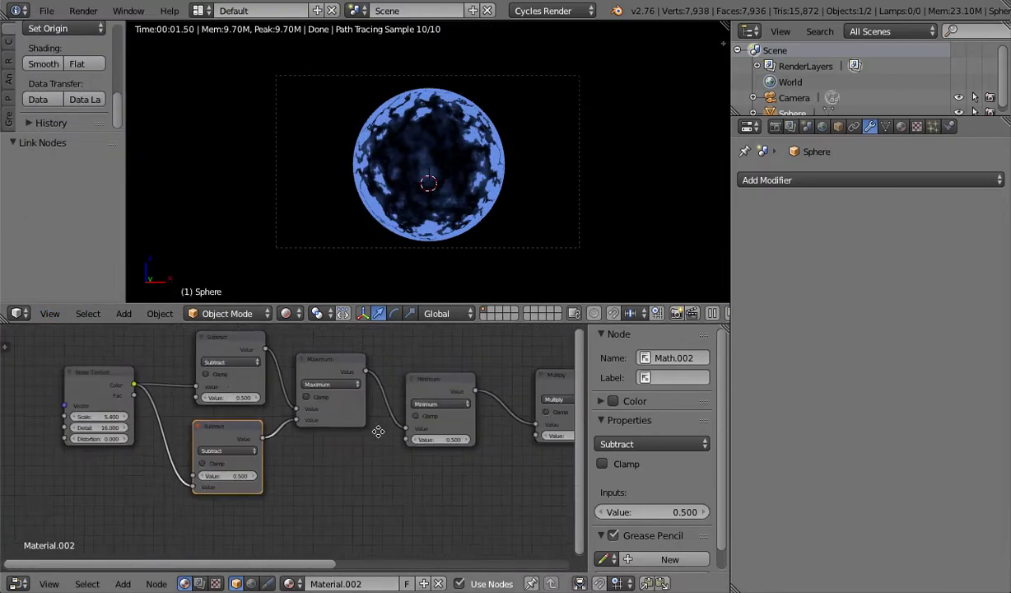
middle_click_drag(364, 433, 169, 445)
scroll(285, 442, "up", 5)
mouse_move(415, 452)
left_mouse_down()
mouse_move(404, 452)
mouse_move(511, 452)
mouse_move(337, 455)
mouse_move(395, 455)
left_mouse_up()
right_click(414, 451)
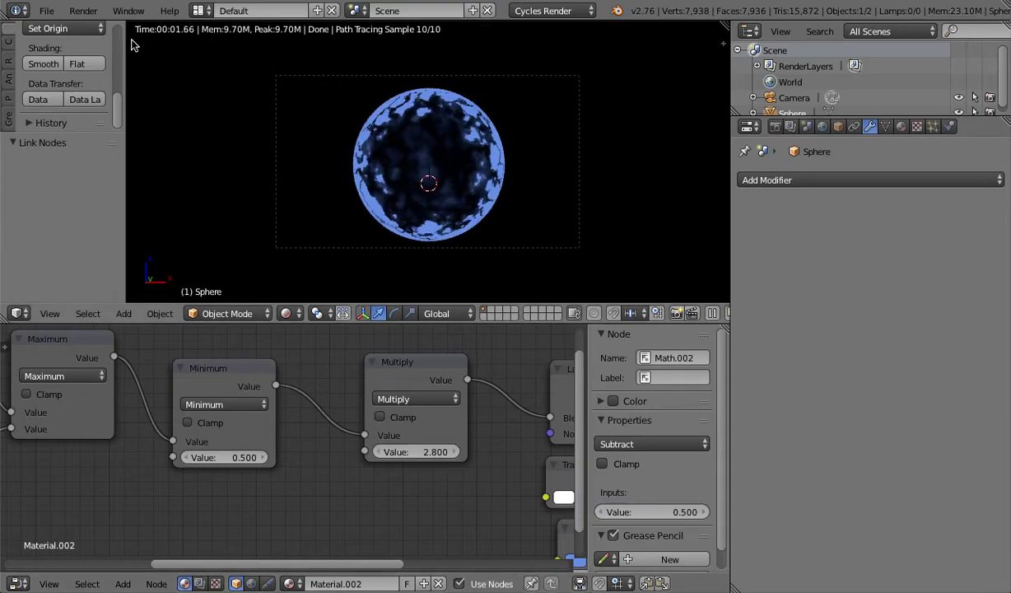
Render a still image of the sphere from the camera.
left_click(83, 10)
left_click(88, 27)
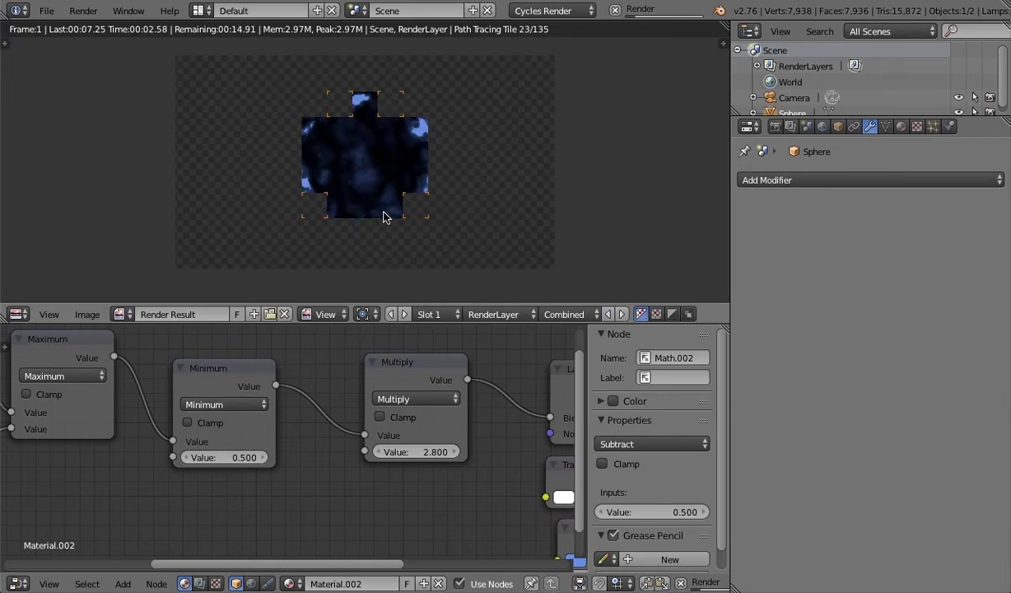
scroll(113, 493, "down", 2)
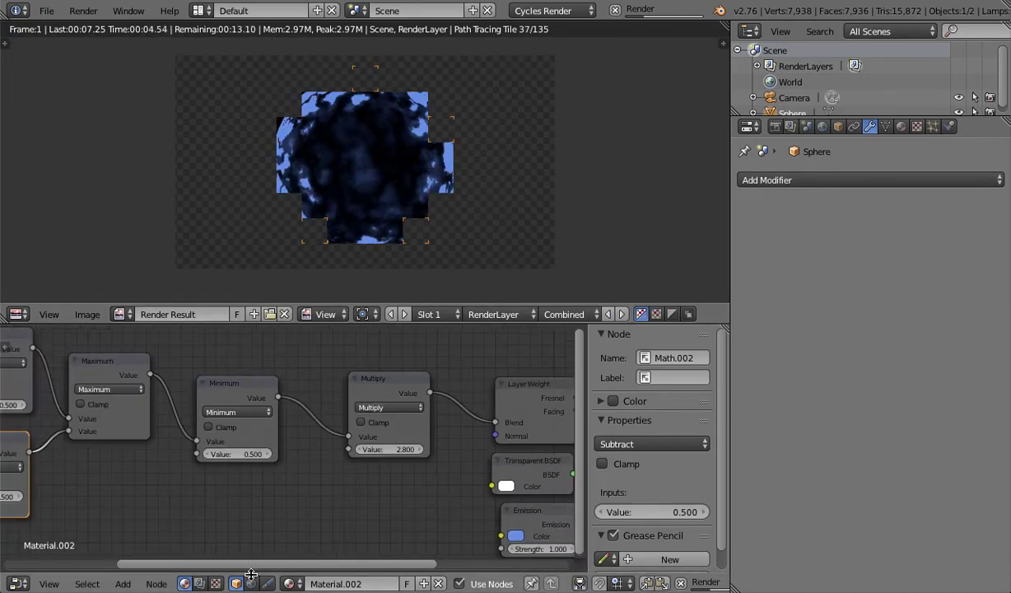
Enable nodes for the World shader and switch the node editor to the compositing nodes.
left_click(252, 582)
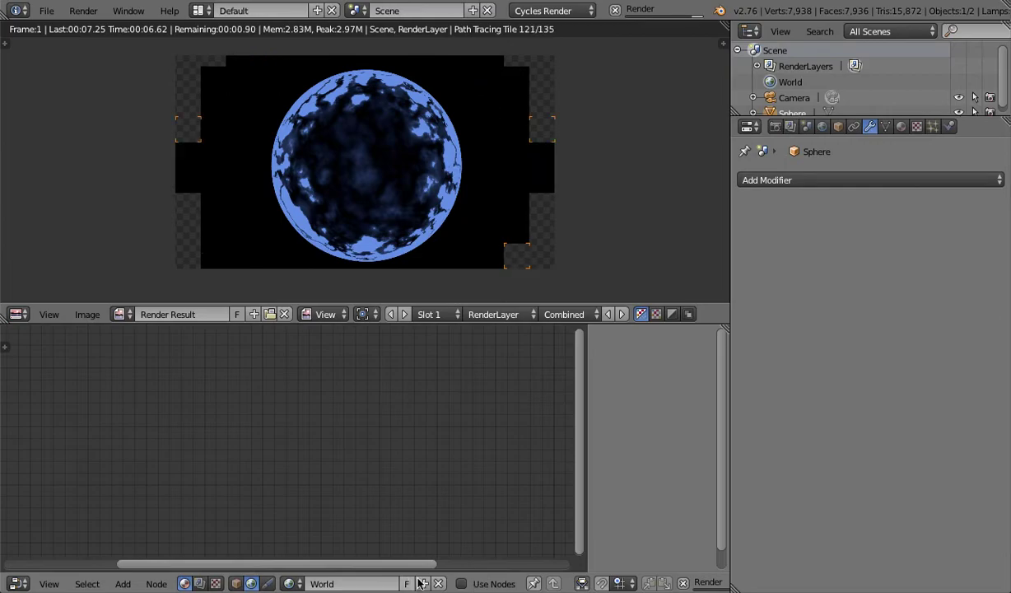
left_click(462, 583)
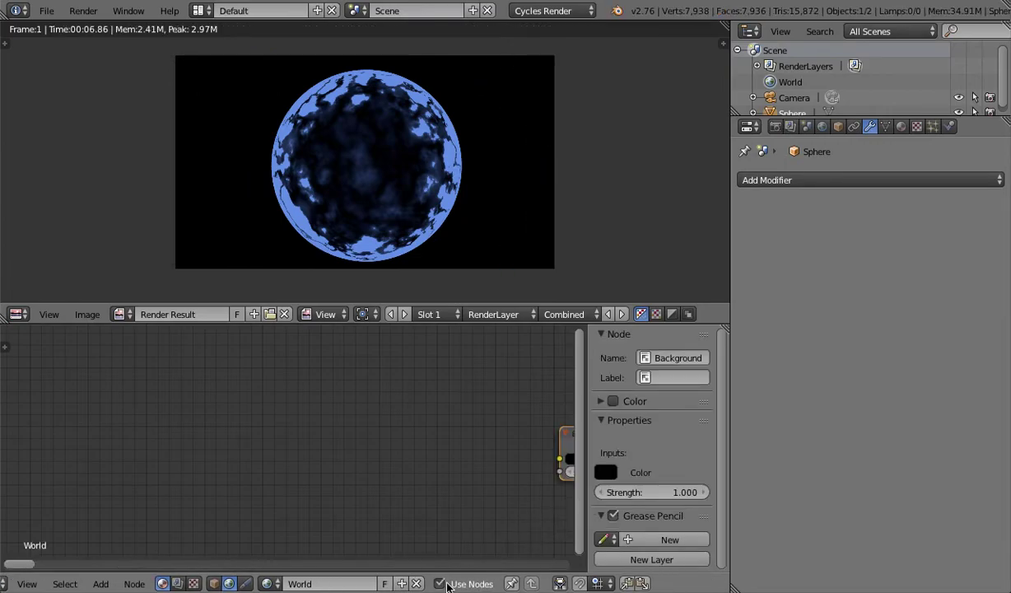
left_click(199, 583)
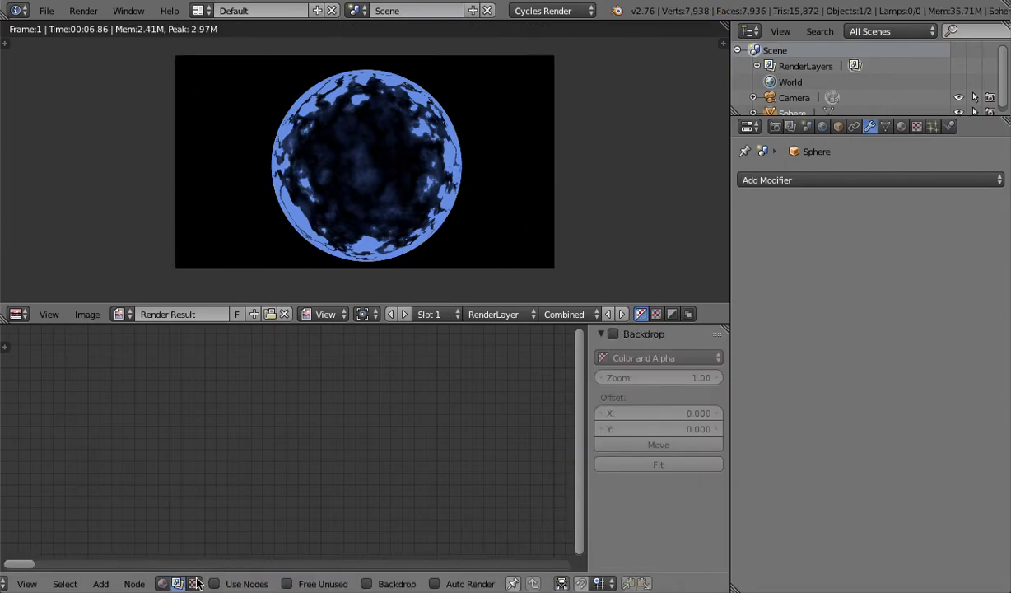
Enable compositing nodes for the scene and bring the Render Layers and Composite nodes into view.
left_click(163, 583)
left_click(178, 583)
scroll(178, 585, "up", 1)
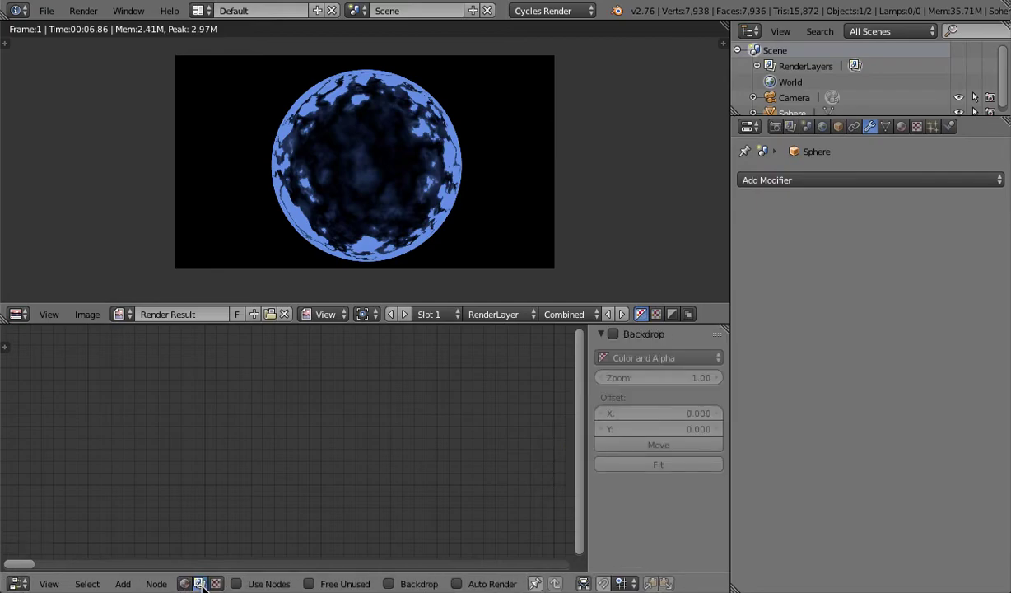
left_click(237, 583)
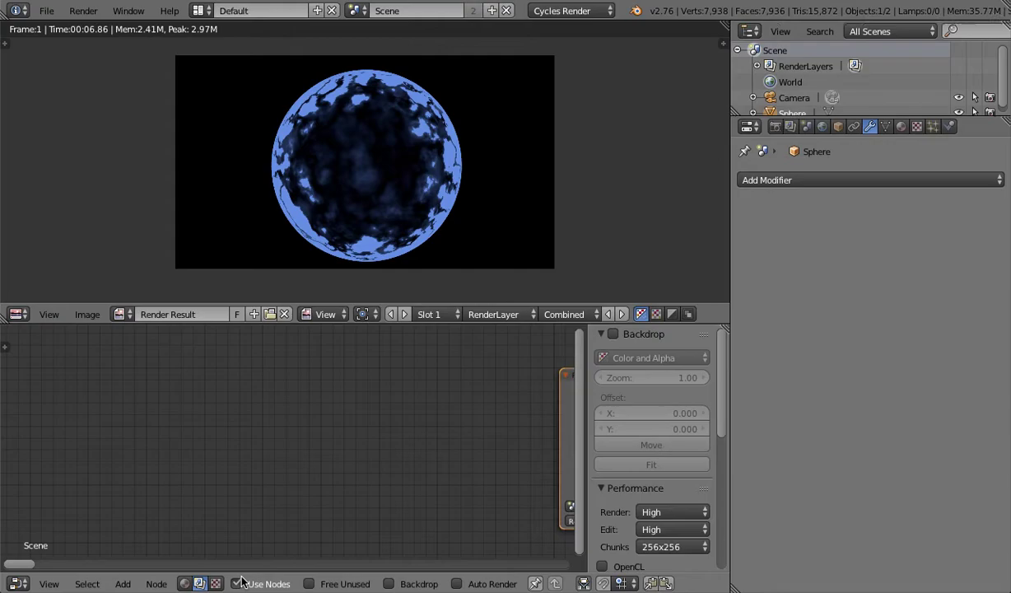
middle_click_drag(455, 438, 359, 439)
scroll(360, 440, "down", 3)
middle_click_drag(360, 440, 192, 444)
scroll(198, 443, "up", 4)
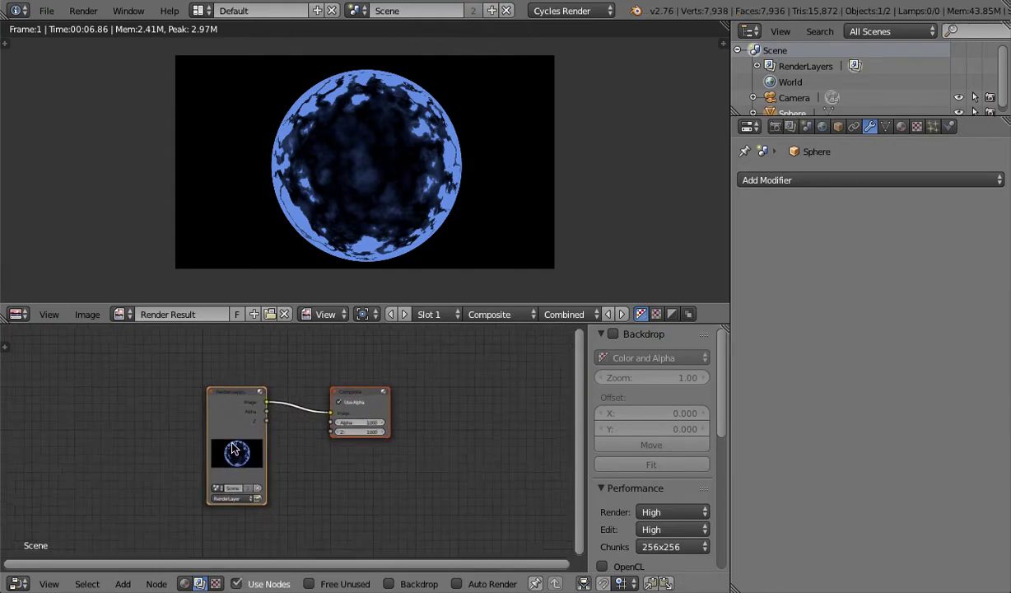
Move the Composite node farther from Render Layers and add a Viewer node beneath it.
left_click(232, 391)
scroll(396, 394, "down", 1)
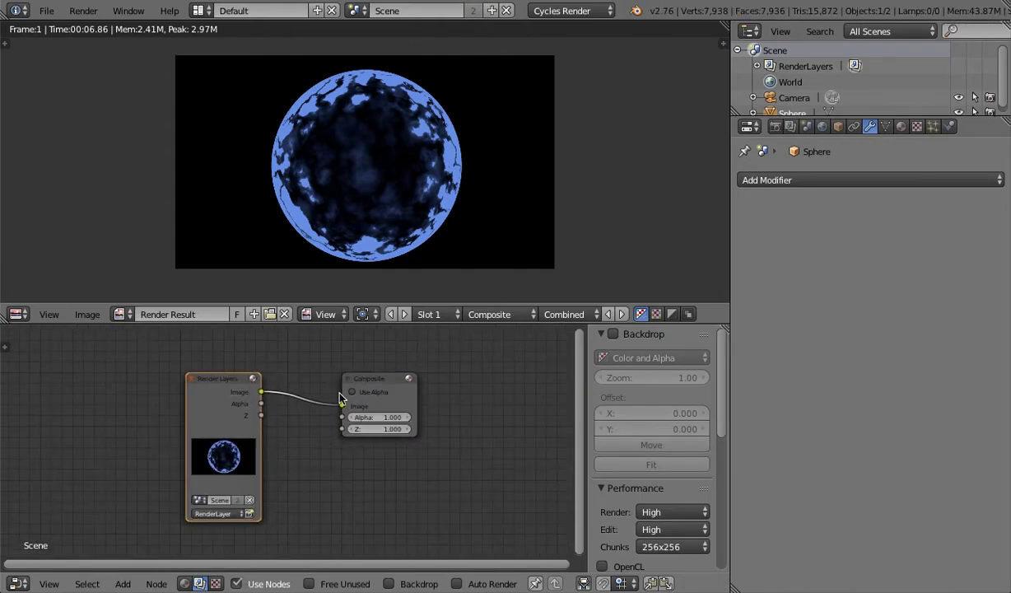
scroll(368, 411, "down", 1)
middle_click_drag(368, 411, 259, 410)
left_click_drag(250, 395, 421, 394)
key("shift+a")
left_click(247, 378)
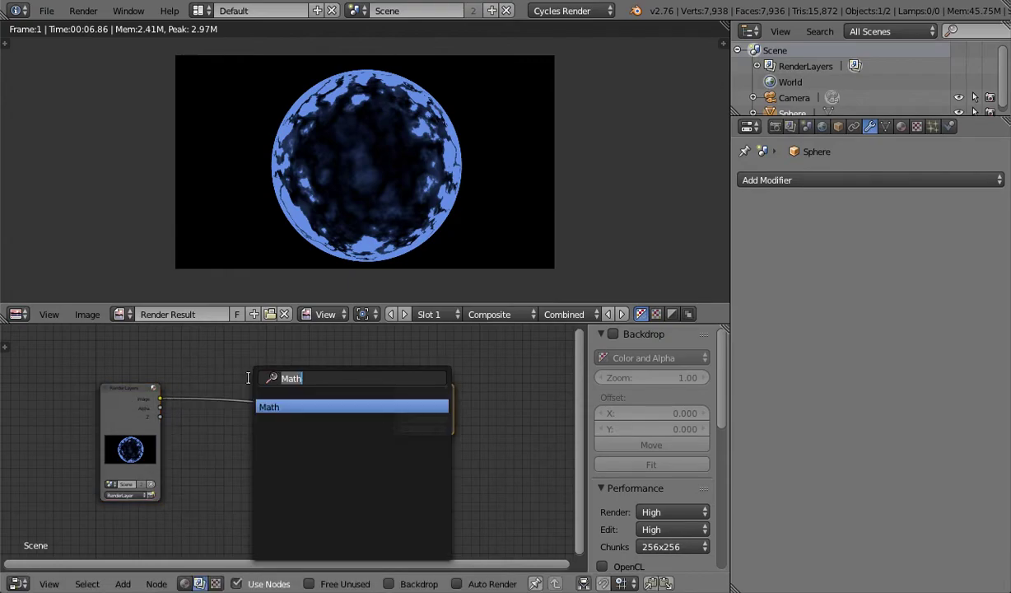
type("view")
left_click(297, 406)
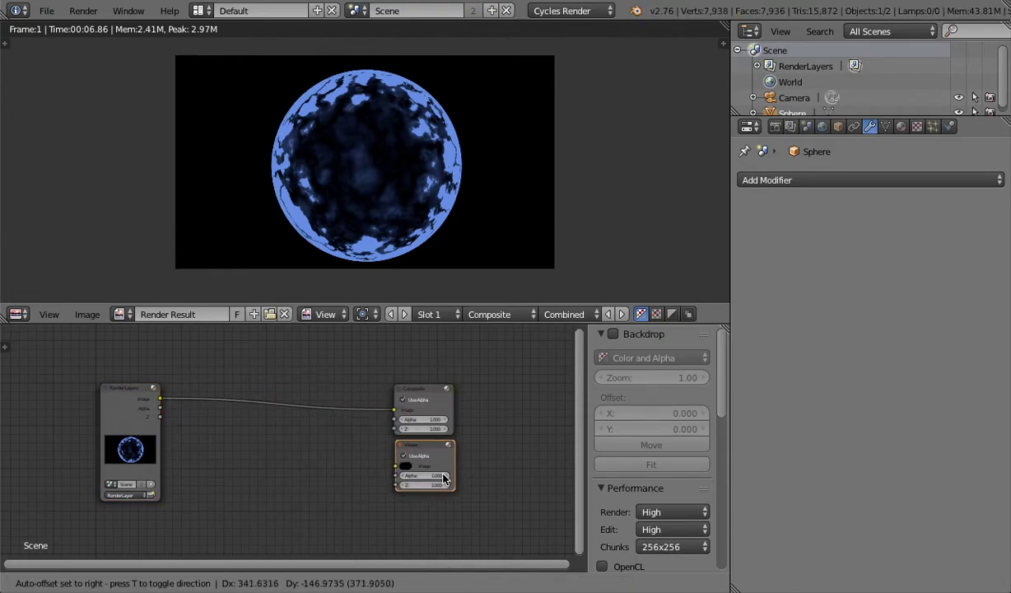
left_click(302, 444)
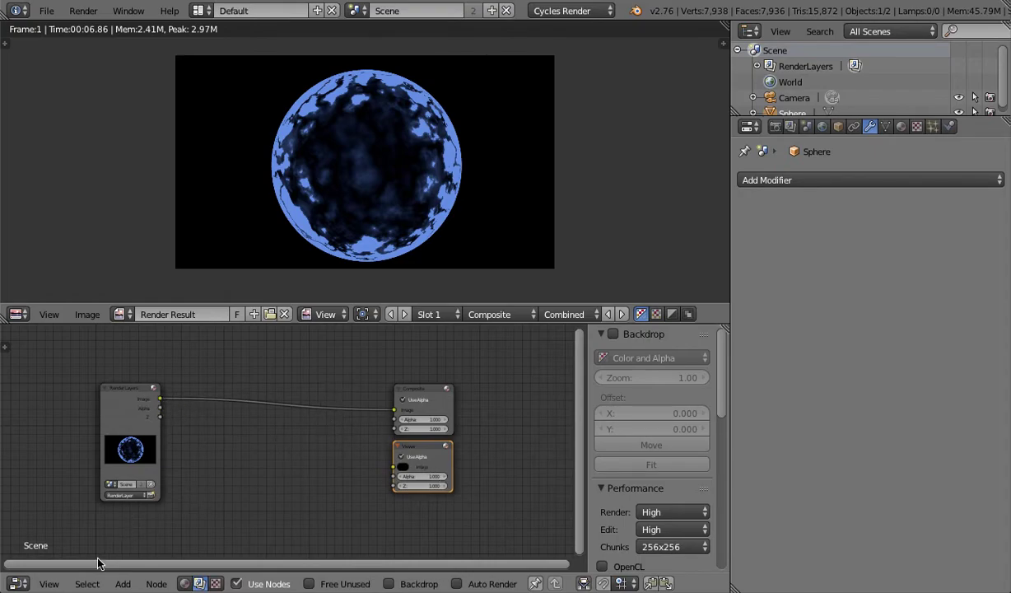
Insert a Glare node between Render Layers and Composite and connect its image output to the Viewer node.
left_click(121, 583)
mouse_move(164, 486)
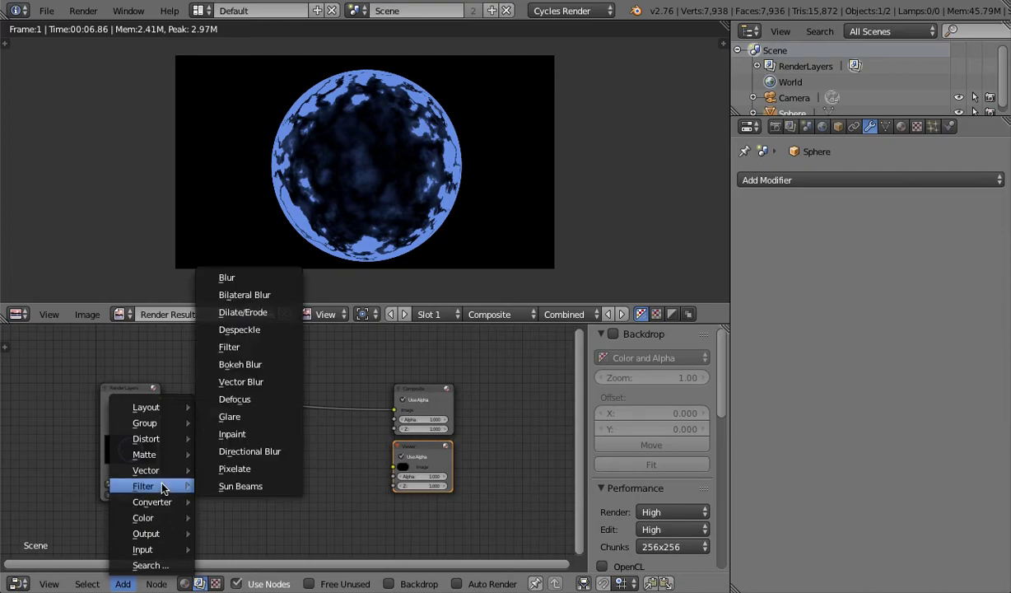
left_click(239, 417)
left_click(247, 387)
left_click_drag(305, 396, 394, 467)
scroll(252, 409, "up", 5)
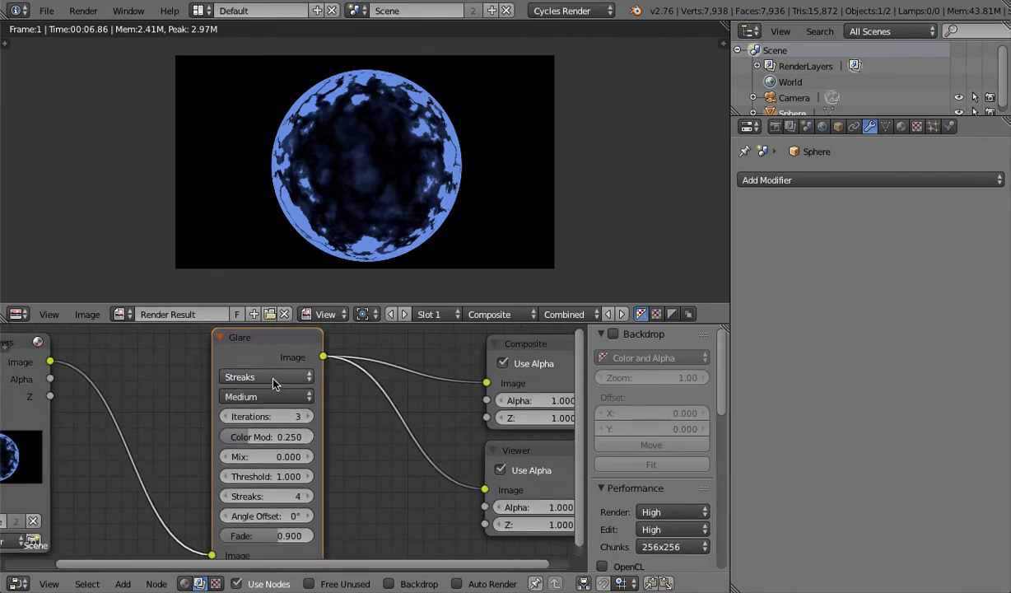
Set the Glare node to Fog Glow with a threshold of 0.000 and a size of 9.
left_click(263, 376)
left_click(251, 322)
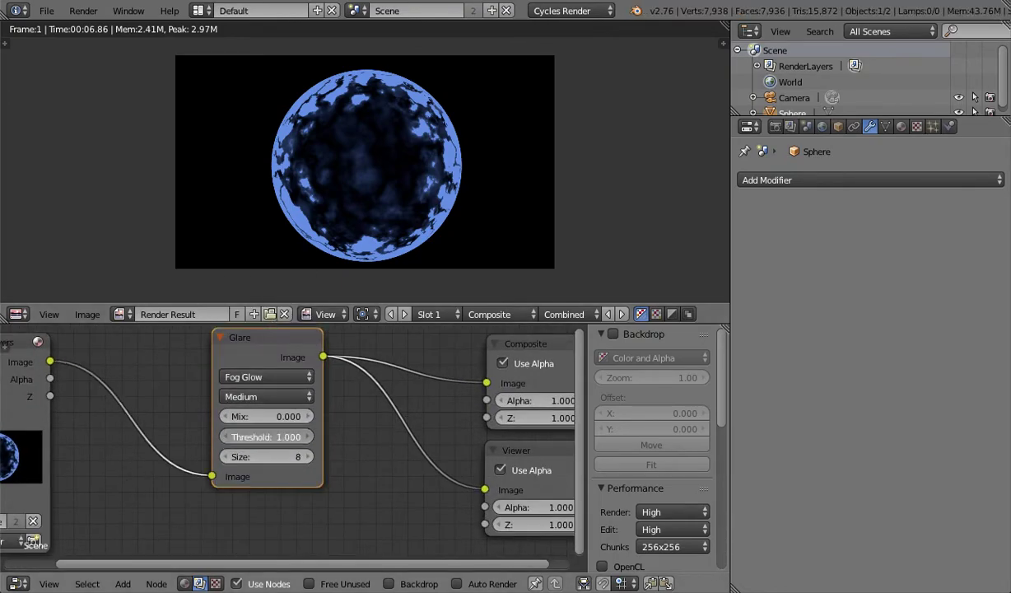
left_click(225, 437)
left_click(225, 438)
left_click(226, 437)
left_click(226, 437)
left_click(226, 437)
left_click(225, 438)
left_click(226, 437)
left_click(225, 437)
left_click(226, 437)
left_click(226, 437)
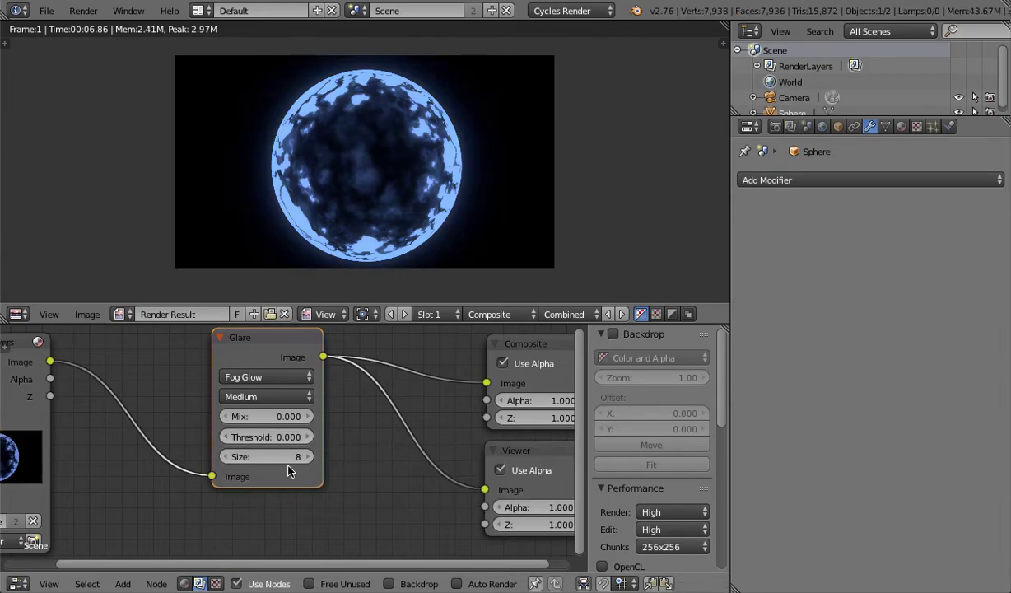
left_click(307, 457)
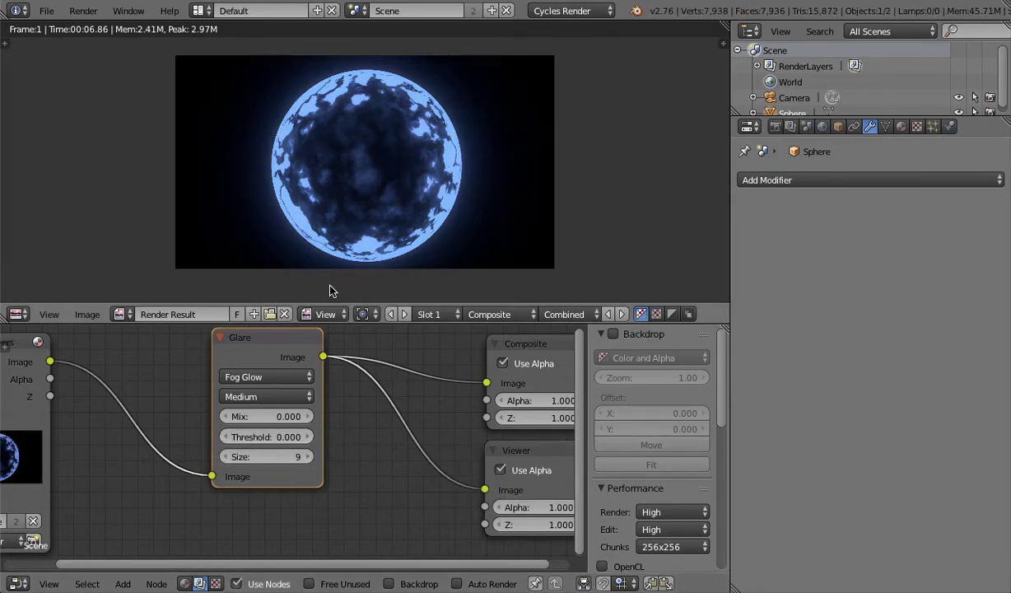
scroll(394, 182, "up", 1)
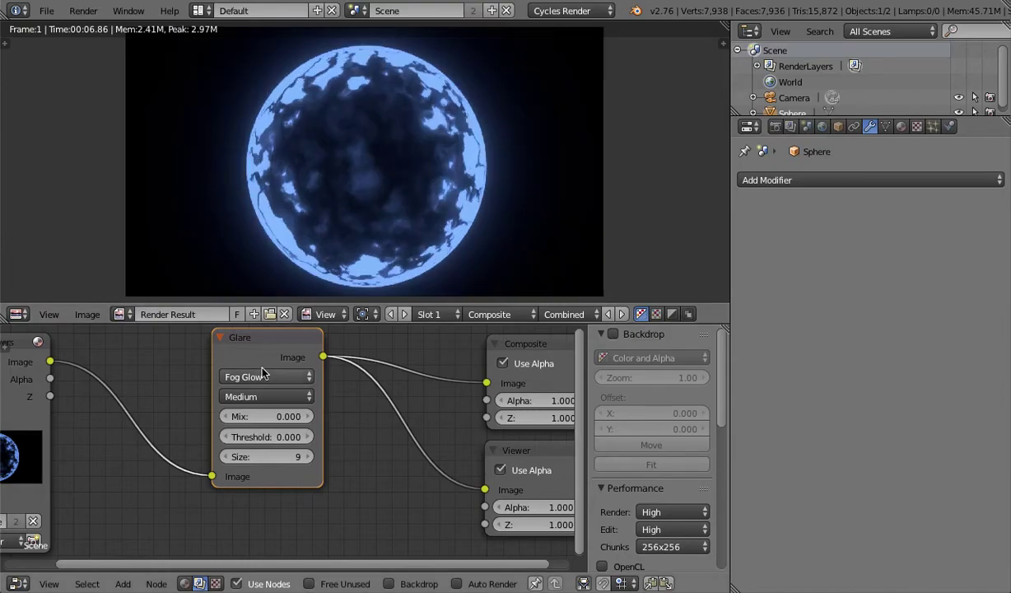
Try a Mix value of 0.300 with High quality on the Glare node.
left_click(309, 417)
left_click(309, 416)
left_click(309, 417)
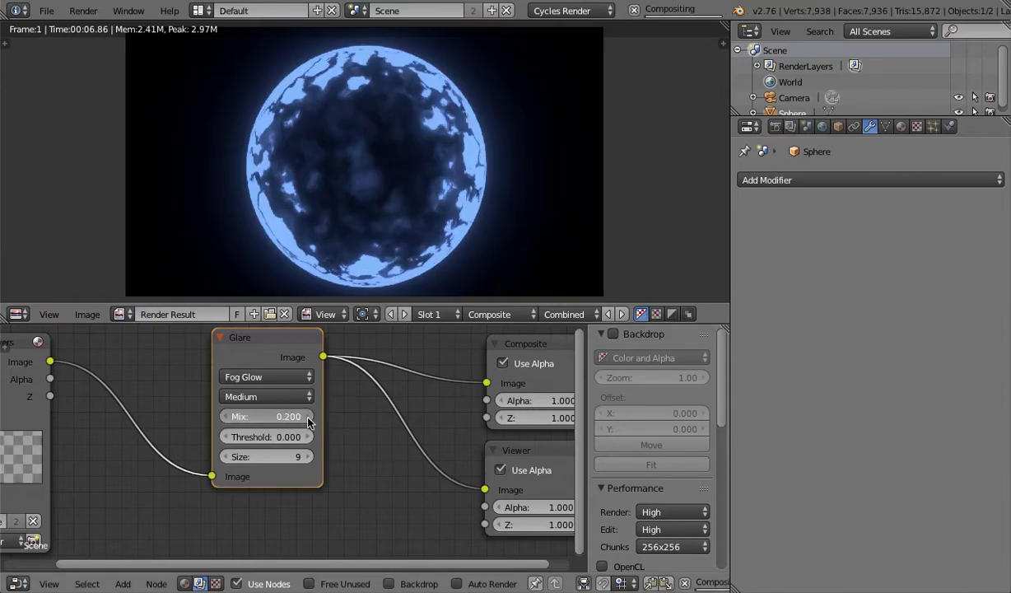
left_click(297, 396)
left_click(265, 377)
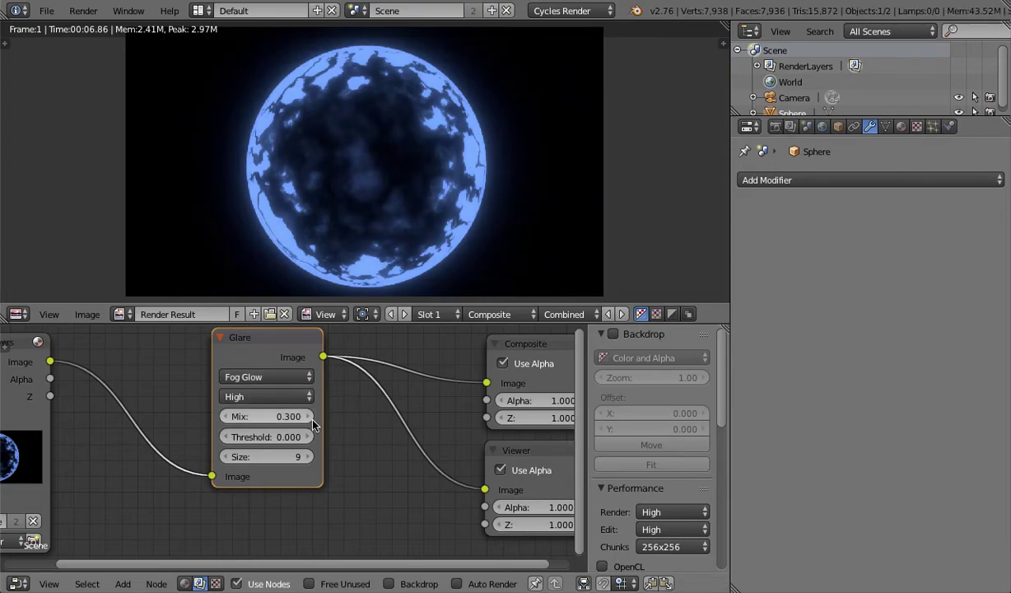
Try Low quality on the Glare node and return it to Medium.
left_click(305, 397)
left_click(278, 345)
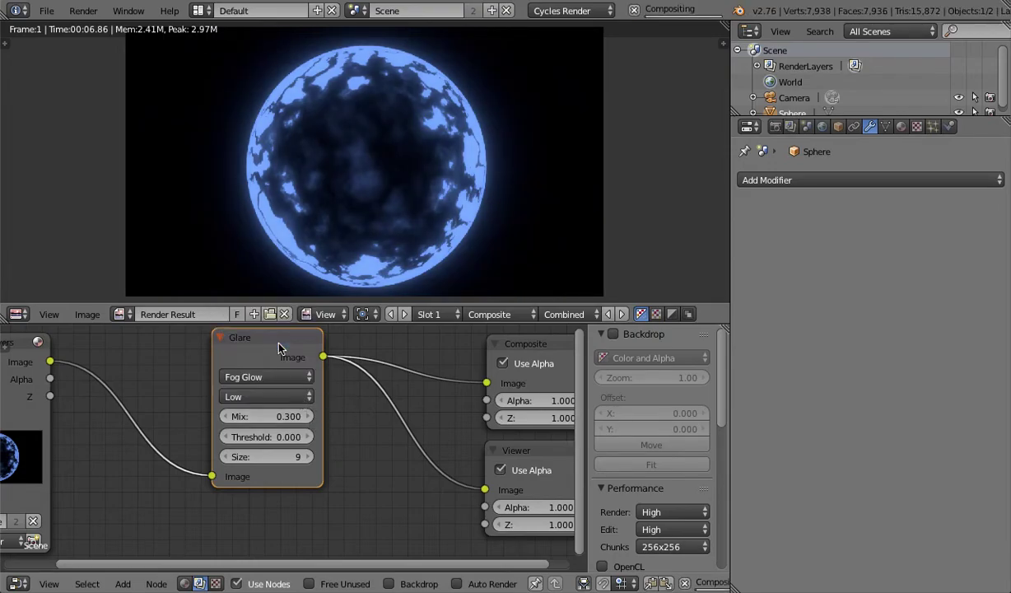
left_click(283, 417)
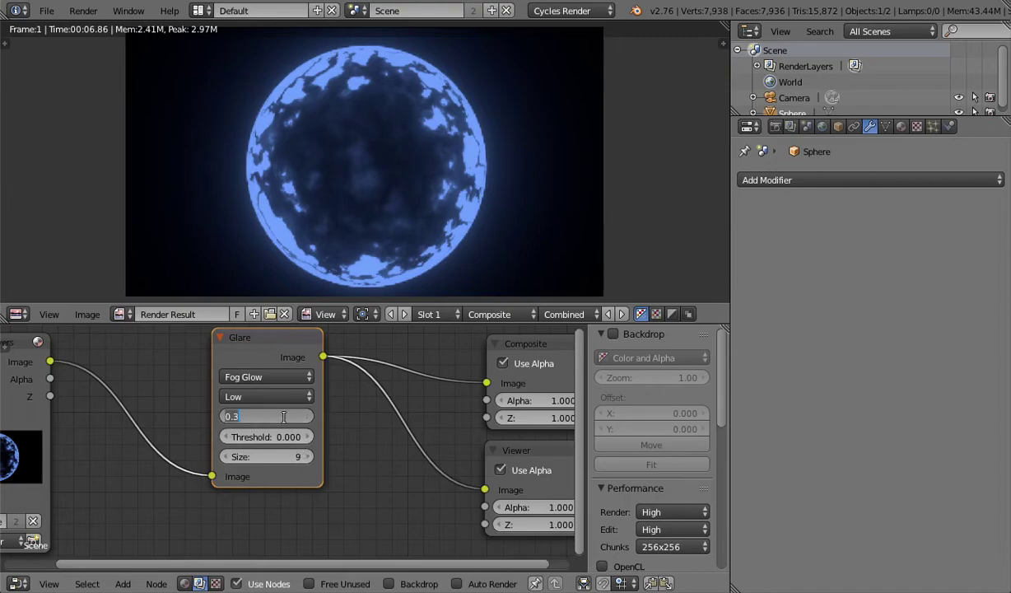
left_click(310, 397)
left_click(280, 364)
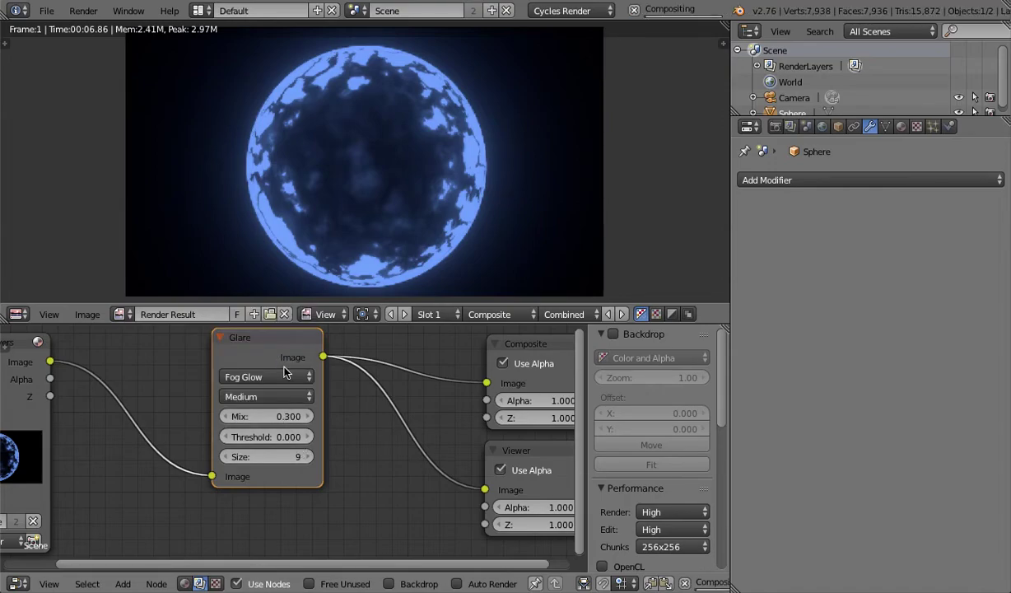
Try Mix values of 1.000 and -1.000 on the Glare node to compare the glow.
left_click(305, 420)
left_click(305, 420)
left_click(305, 420)
left_click(305, 420)
left_click(306, 420)
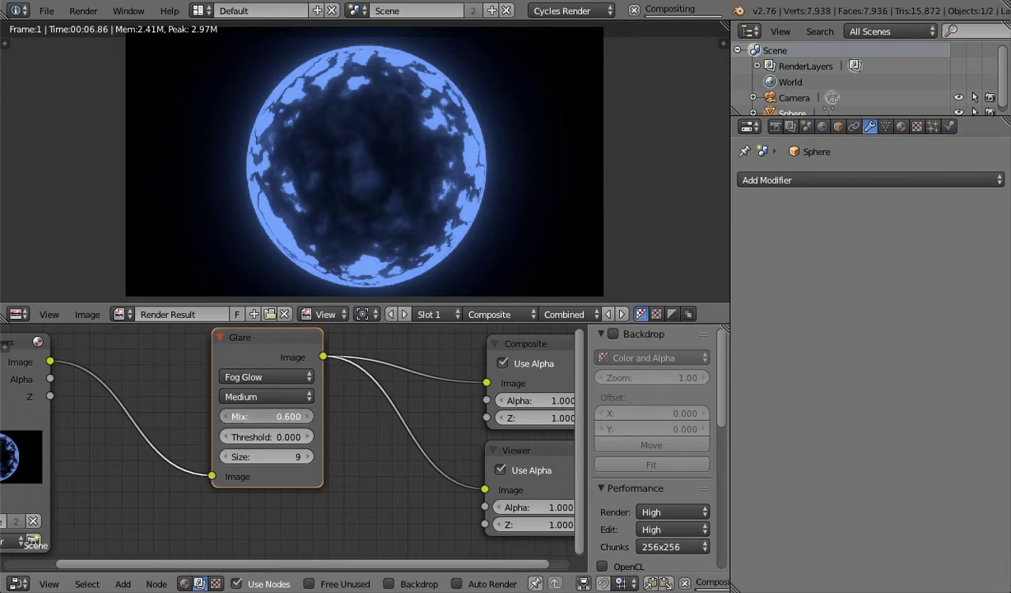
left_click(305, 420)
left_click(305, 420)
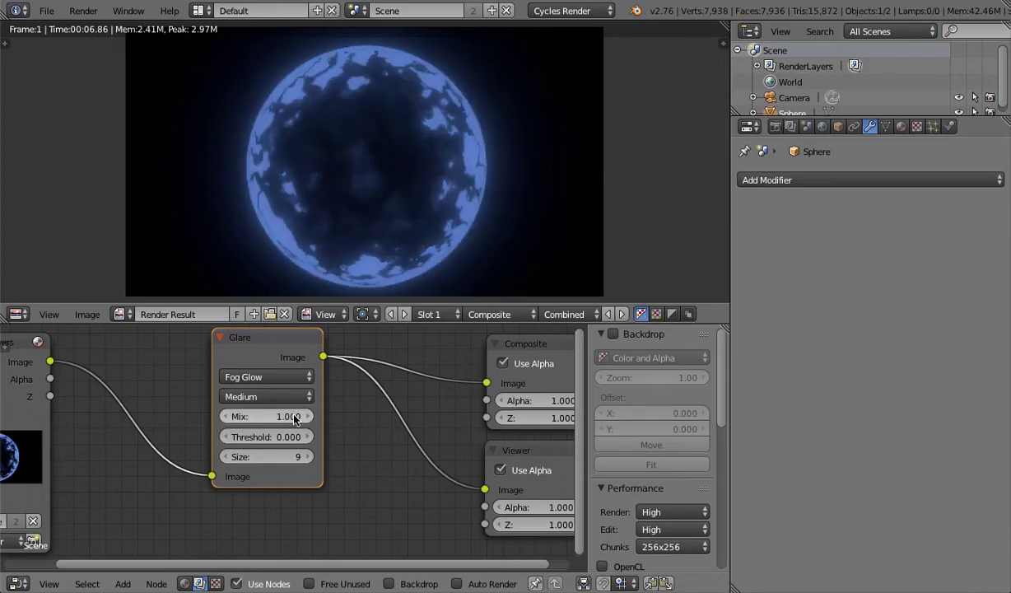
left_click_drag(295, 417, 124, 417)
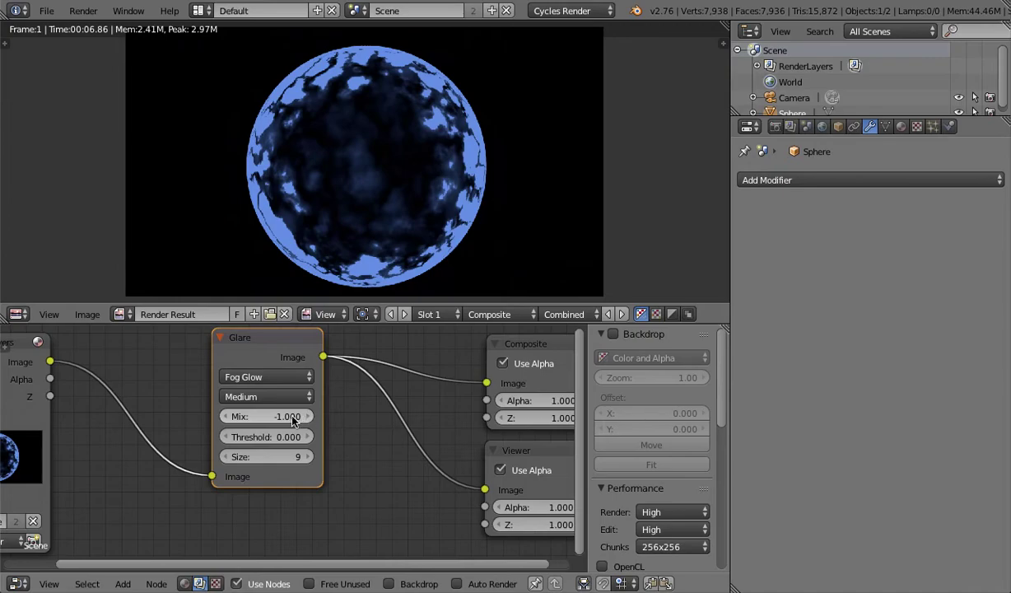
Set the Glare node's Mix to 0.100 and check the glow on the whole render.
left_click(293, 416)
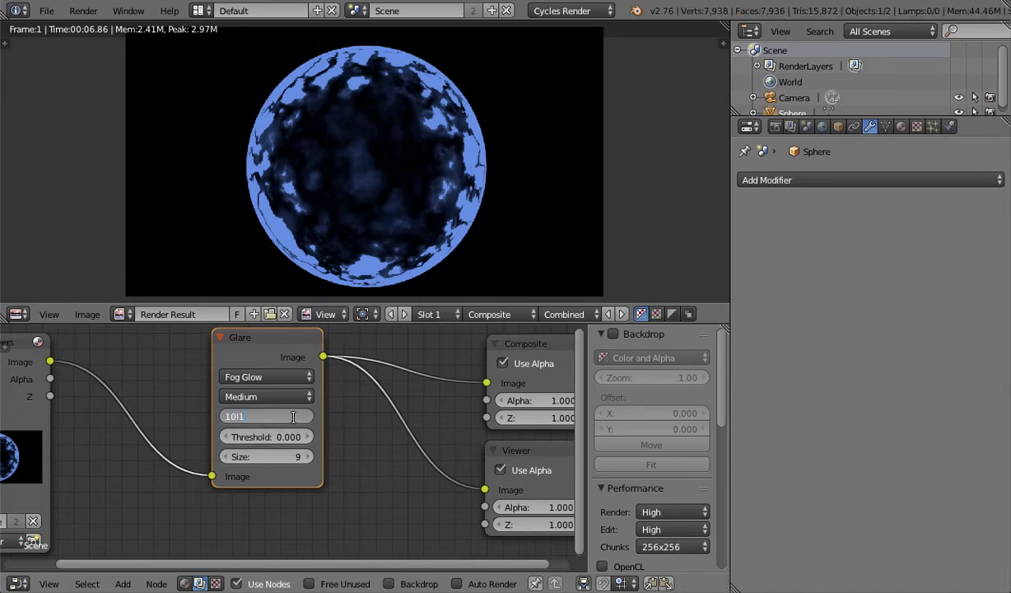
type("0.1")
key("Return")
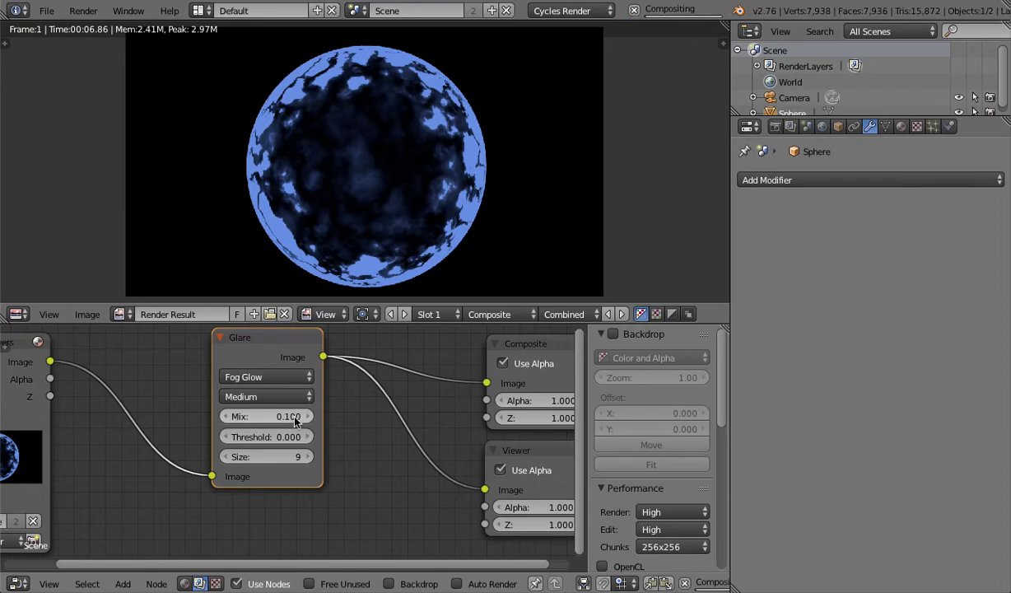
left_click(309, 416)
left_click(226, 417)
scroll(401, 221, "down", 1)
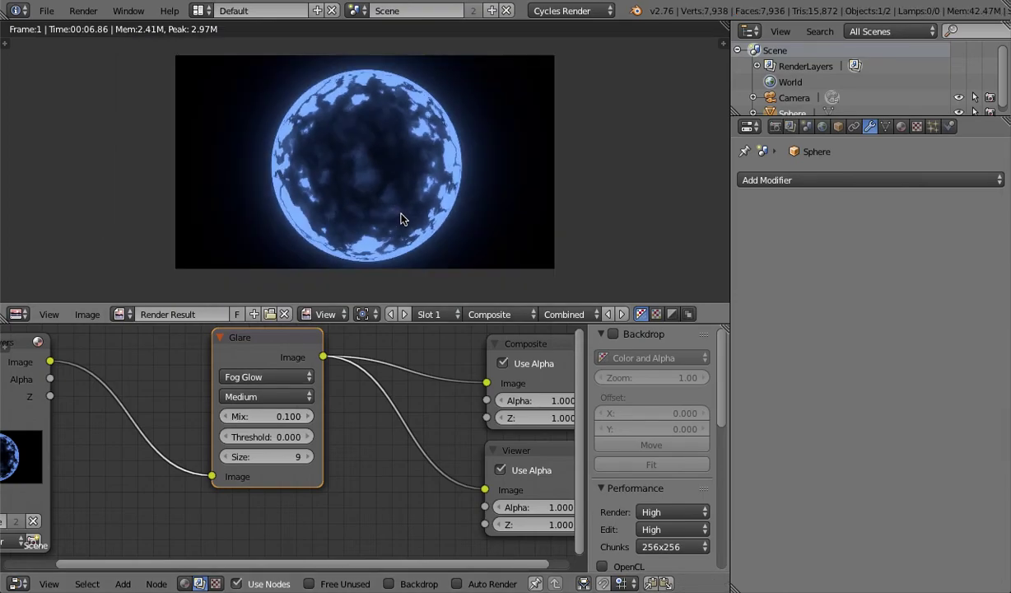
Review the sphere's complete material node setup, then the complete compositing node setup.
scroll(411, 418, "down", 2)
scroll(406, 445, "down", 1)
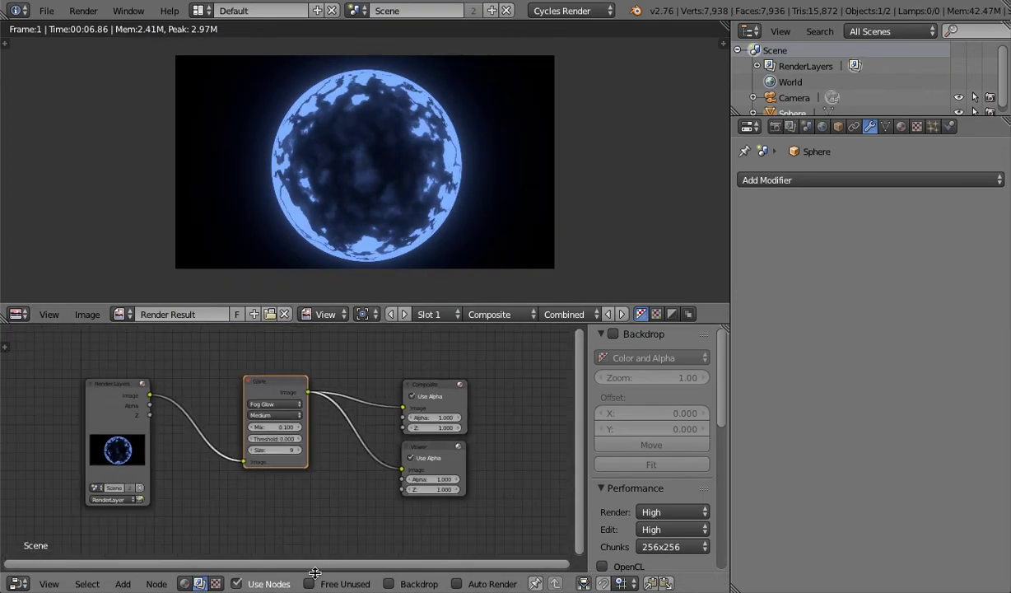
left_click(183, 584)
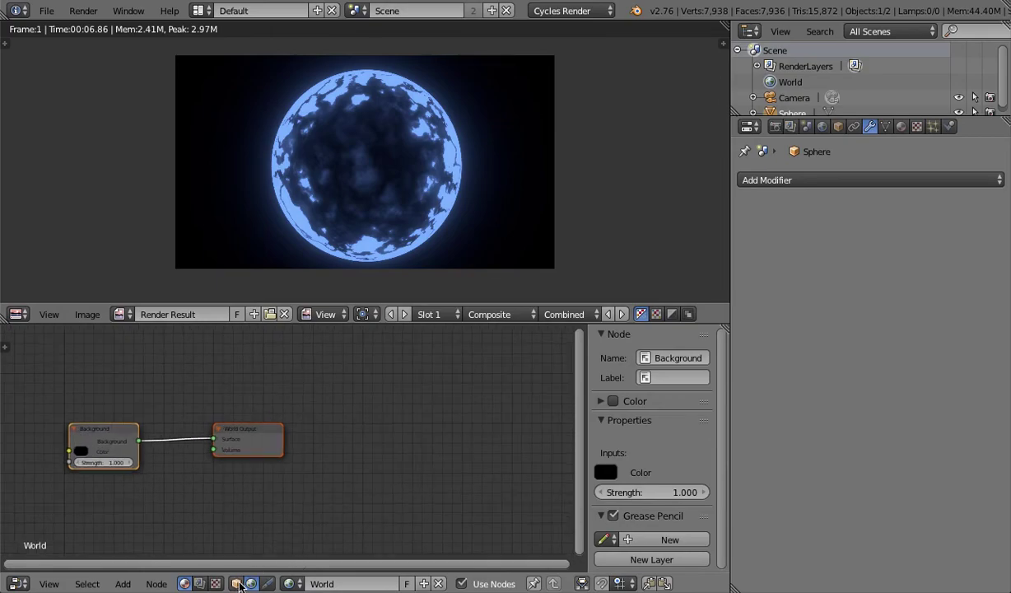
left_click(237, 586)
scroll(207, 445, "down", 2)
middle_click_drag(207, 445, 463, 449)
scroll(299, 475, "down", 2)
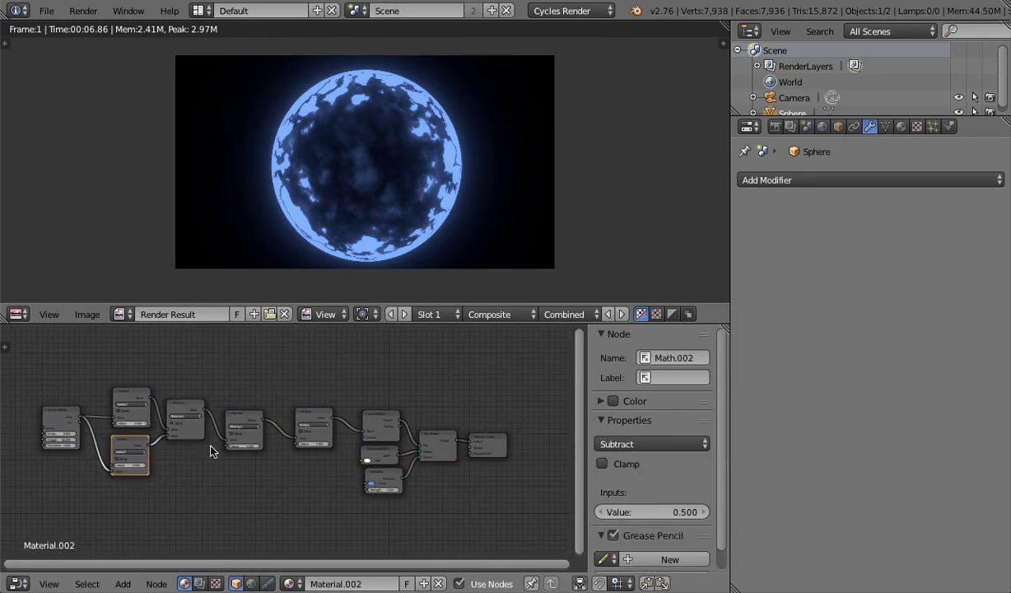
left_click(198, 584)
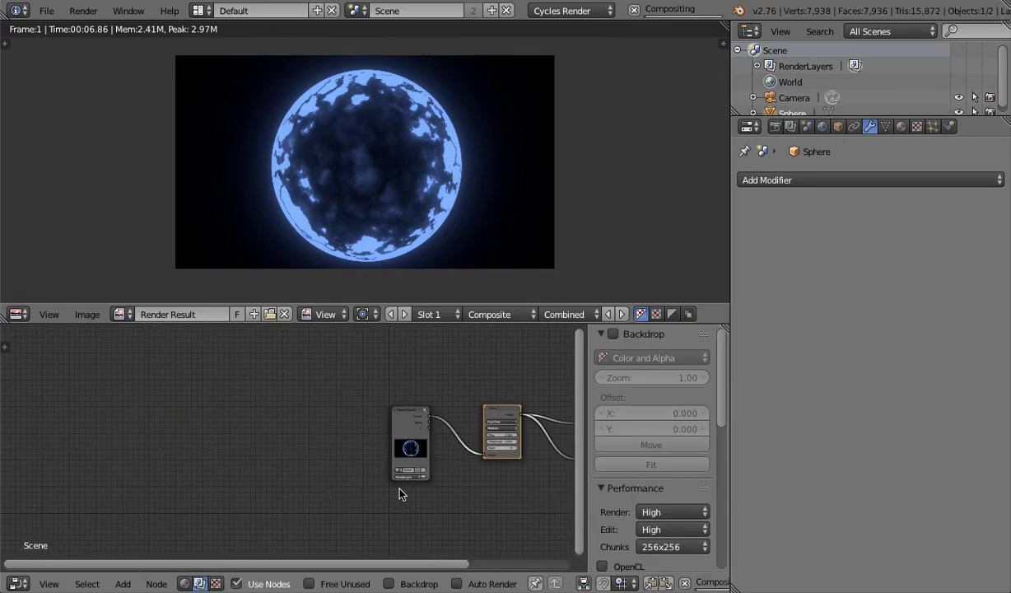
key("Home")
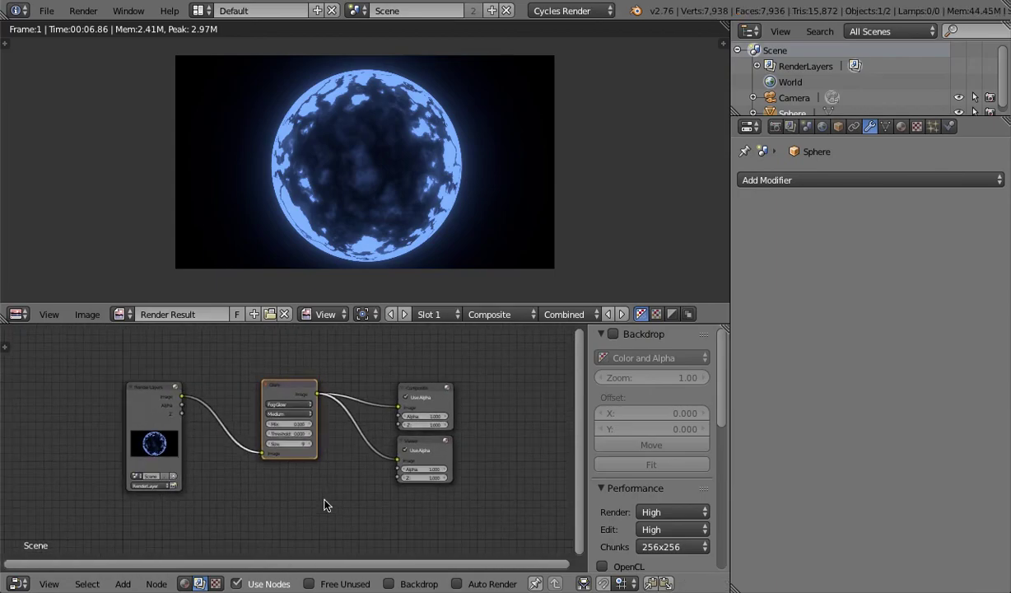